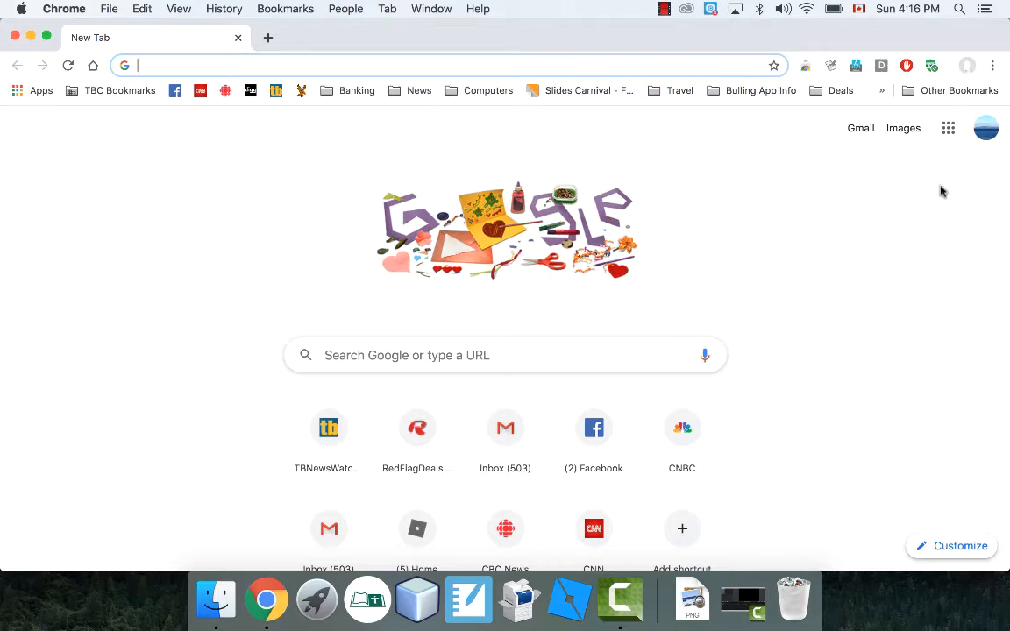
Open Google Sites from the Google apps, switch to the new Google Sites and create a blank site
left_click(949, 129)
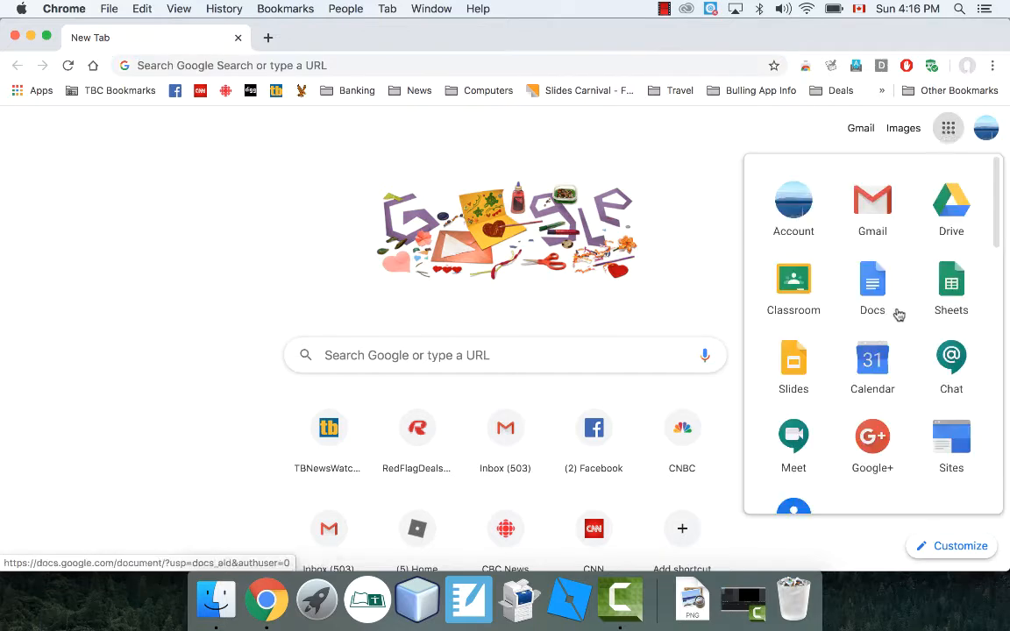
scroll(895, 320, "down", 5)
scroll(887, 329, "up", 2)
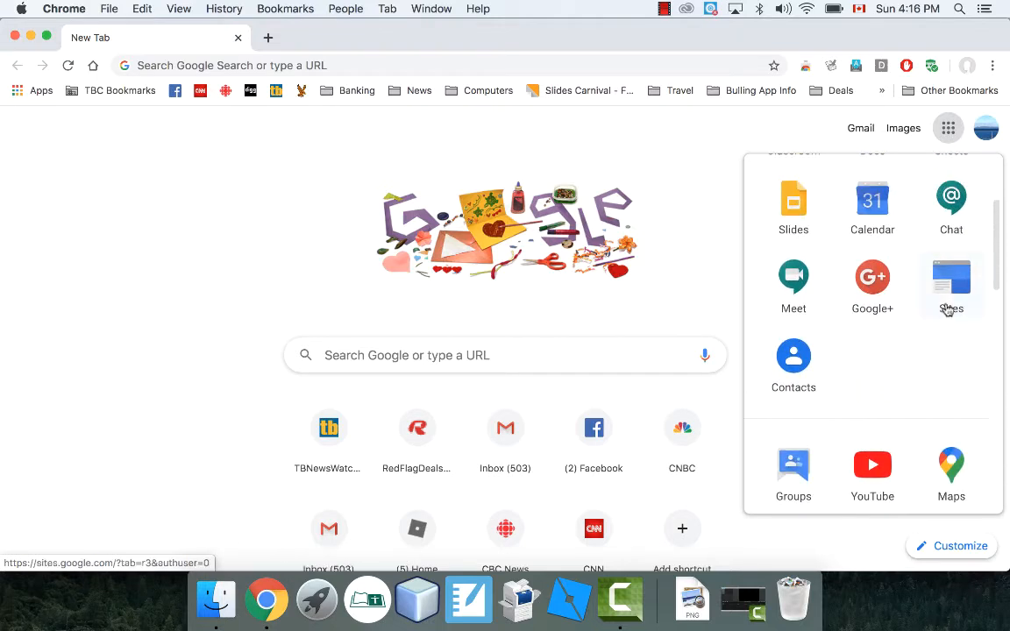
left_click(956, 280)
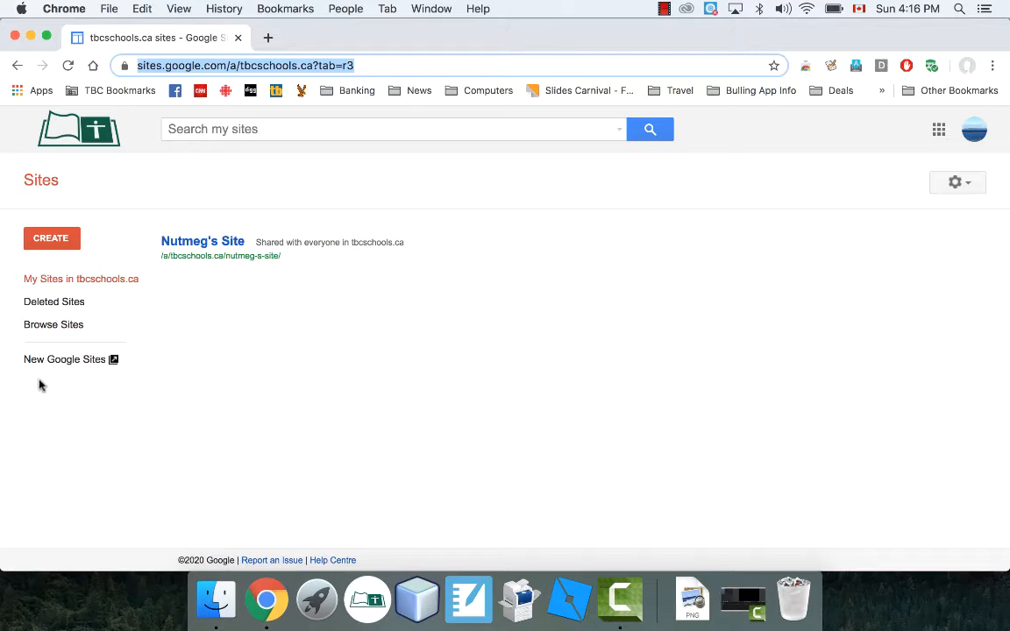
left_click(69, 363)
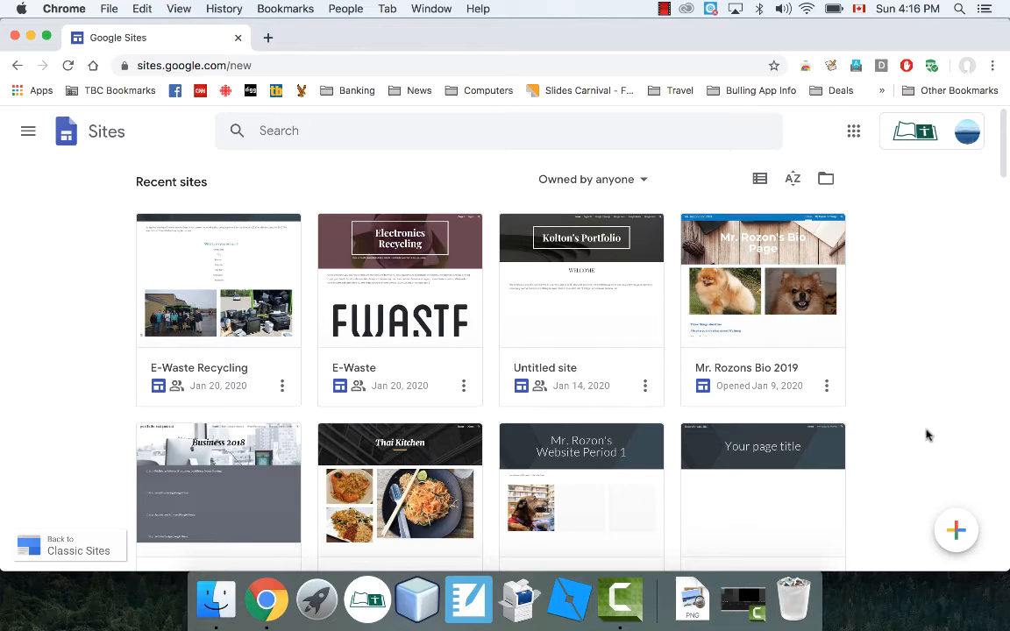
left_click(955, 533)
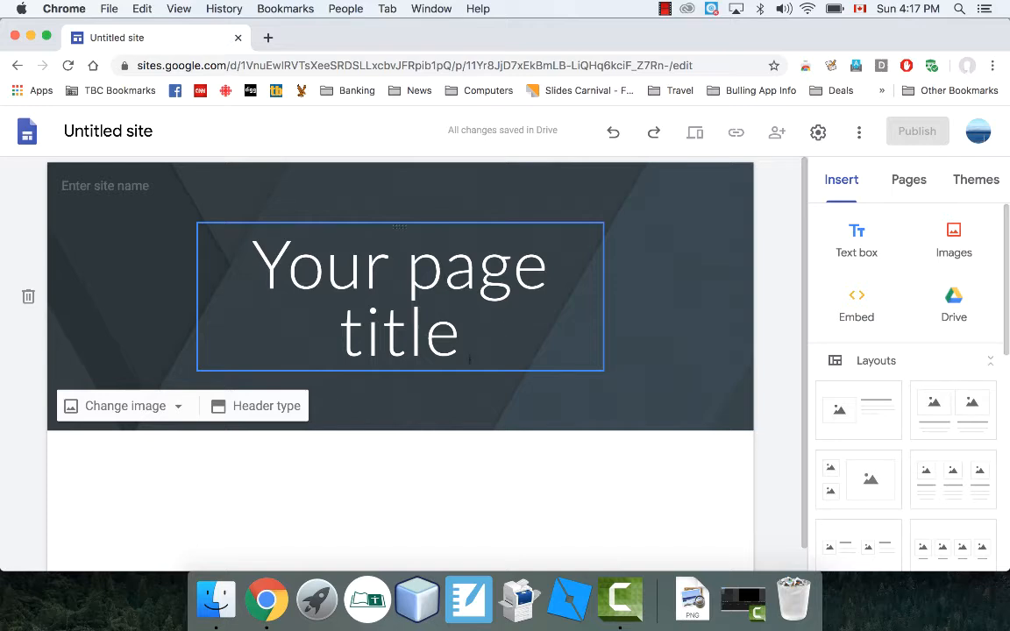
Replace the placeholder page title in the header with the teacher's title and name followed by "Bio"
scroll(418, 472, "down", 1)
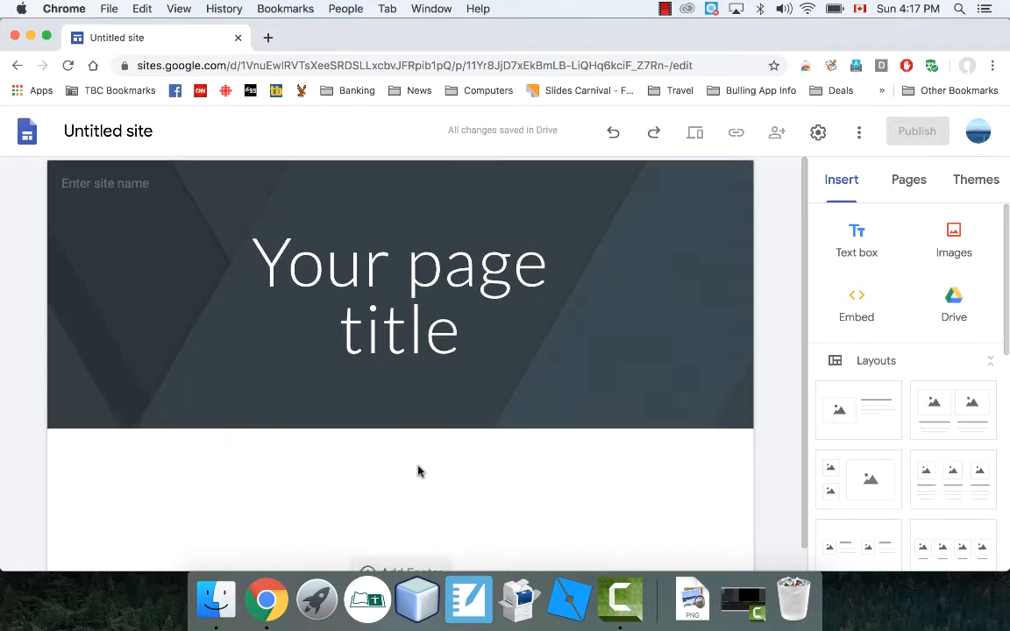
scroll(418, 472, "down", 1)
scroll(418, 471, "up", 1)
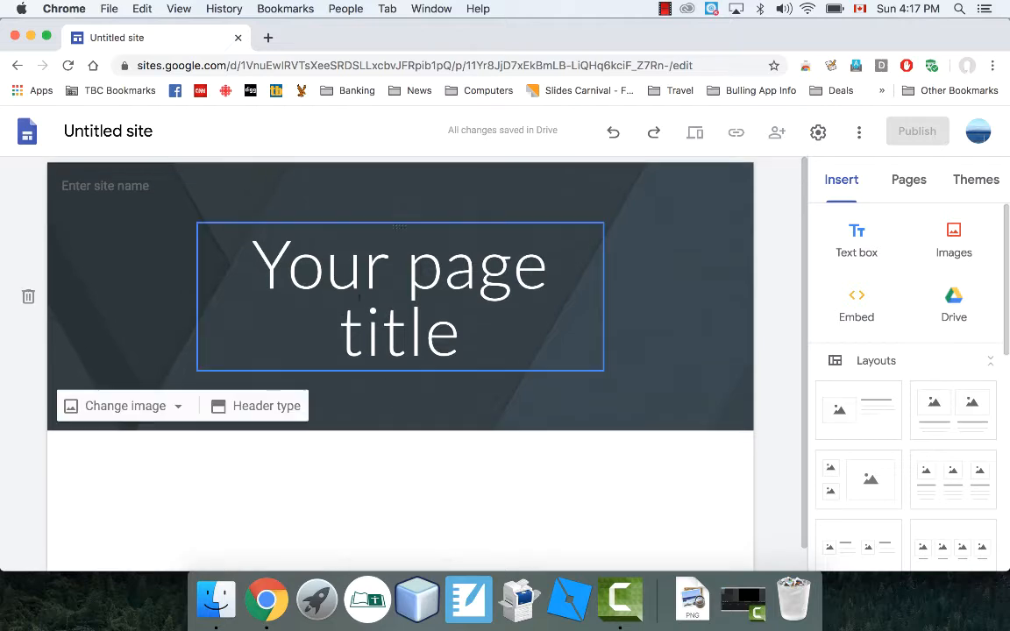
left_click(360, 297)
left_click_drag(480, 344, 289, 245)
key("BackSpace")
key("BackSpace")
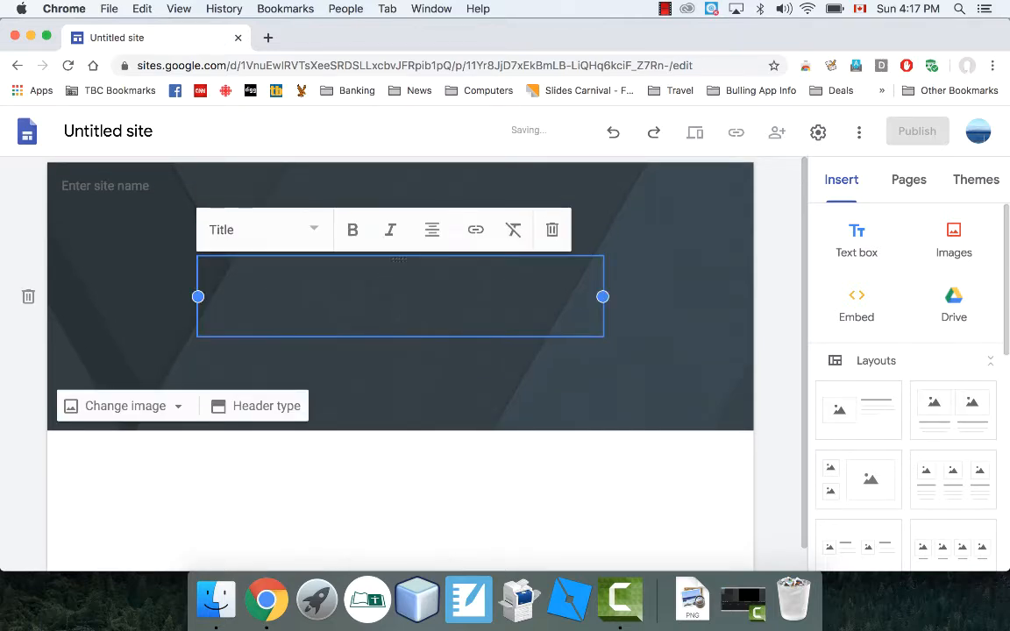
type("Mr.")
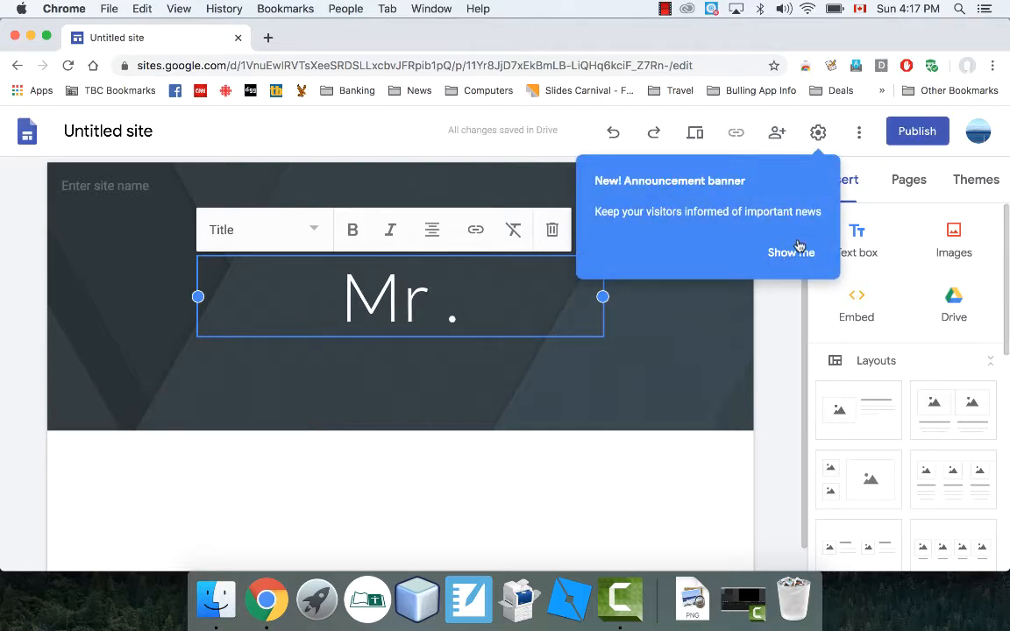
left_click(506, 306)
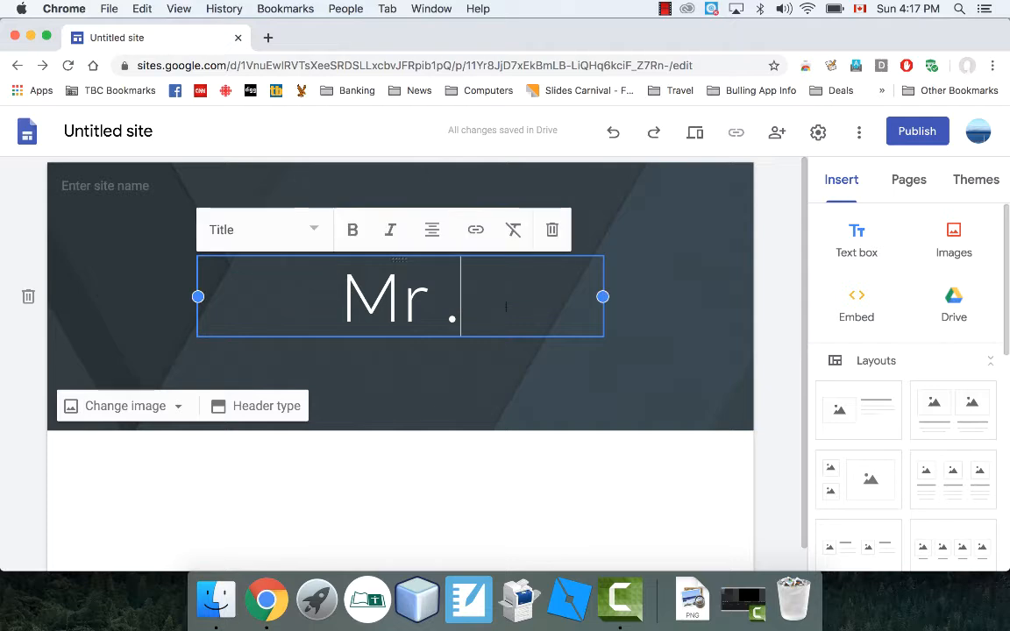
key("BackSpace")
key("BackSpace")
key("BackSpace")
type(". Roz")
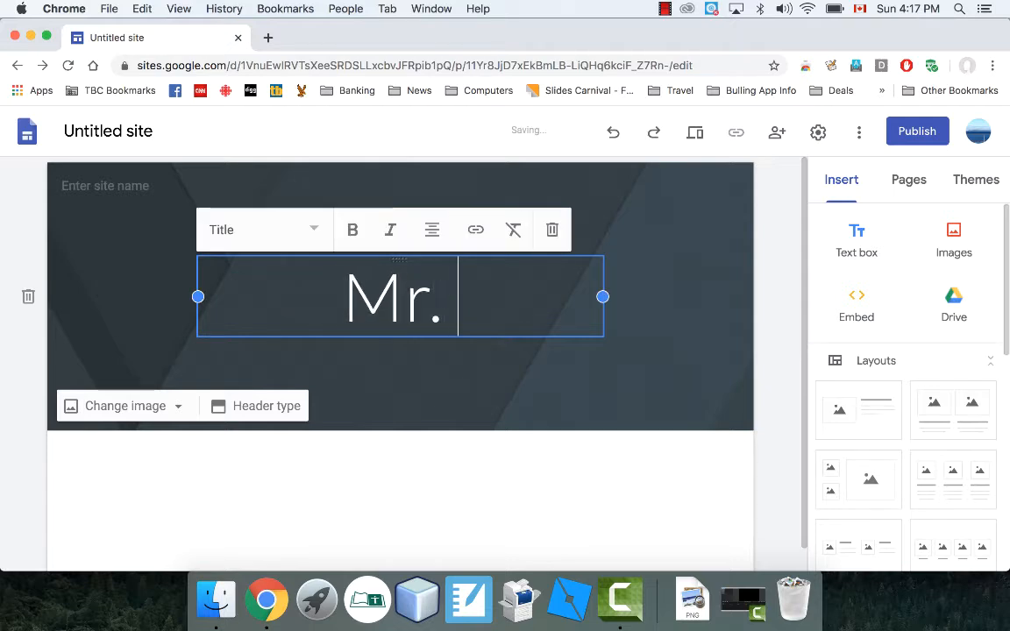
type("on's Bio")
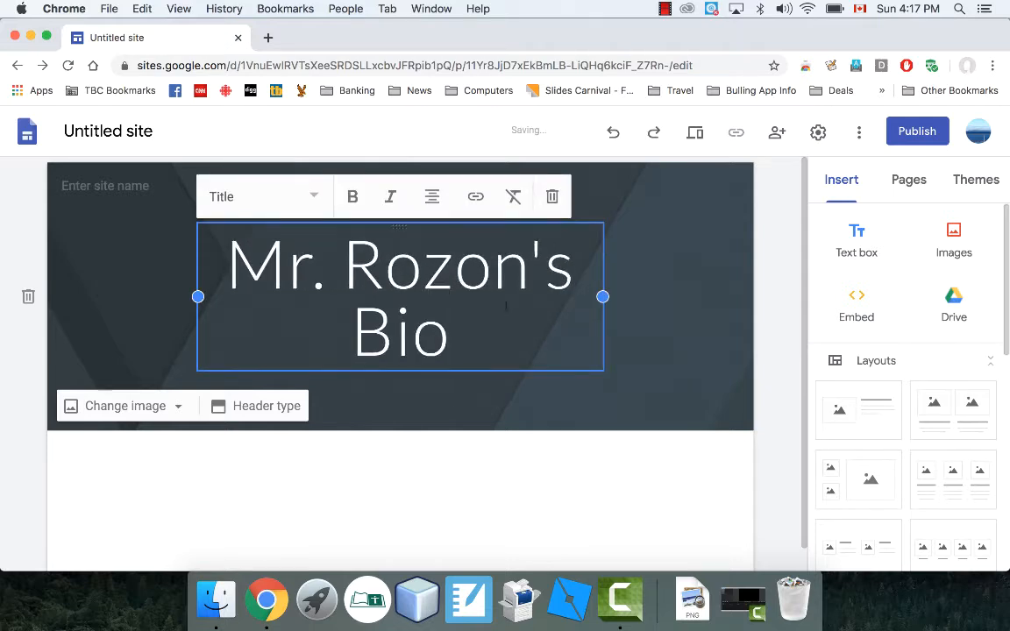
left_click(476, 458)
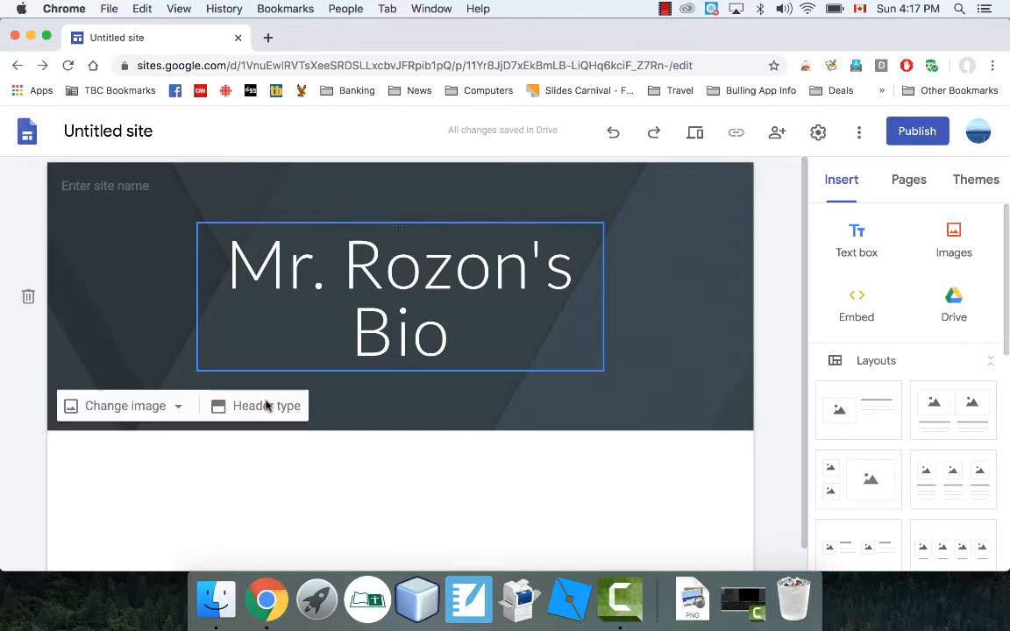
Insert a text box below the header reading "Here are some facts about me:"
scroll(460, 480, "down", 1)
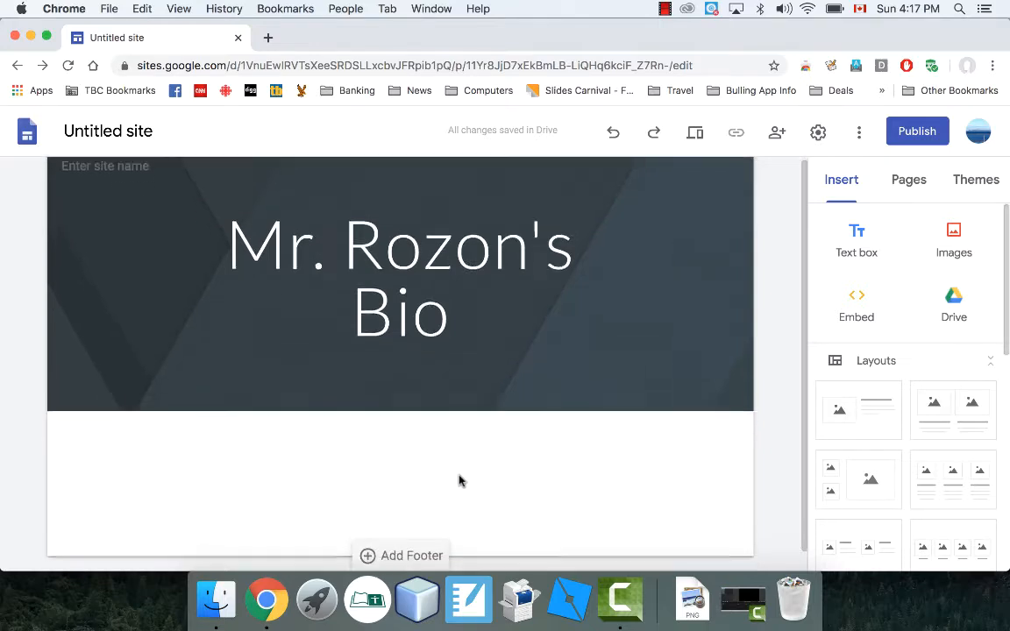
left_click(856, 241)
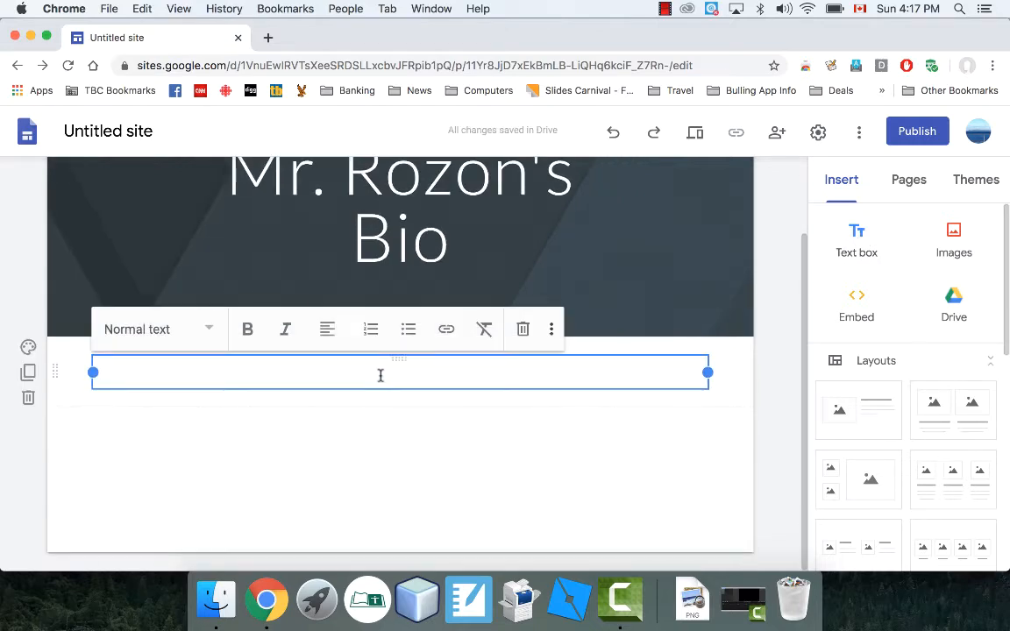
type("Here ar")
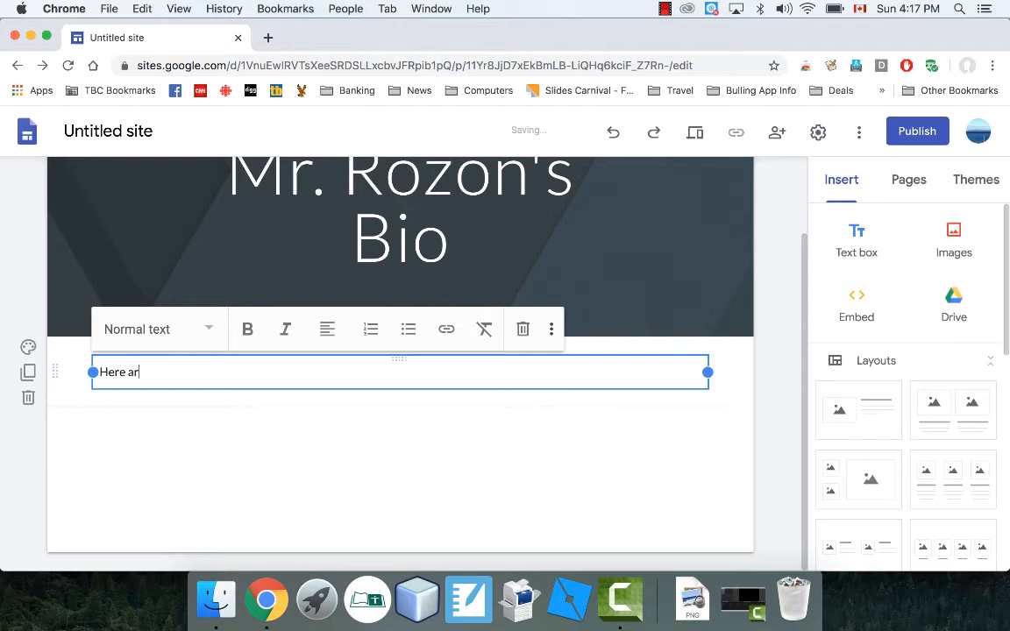
type("e some fac")
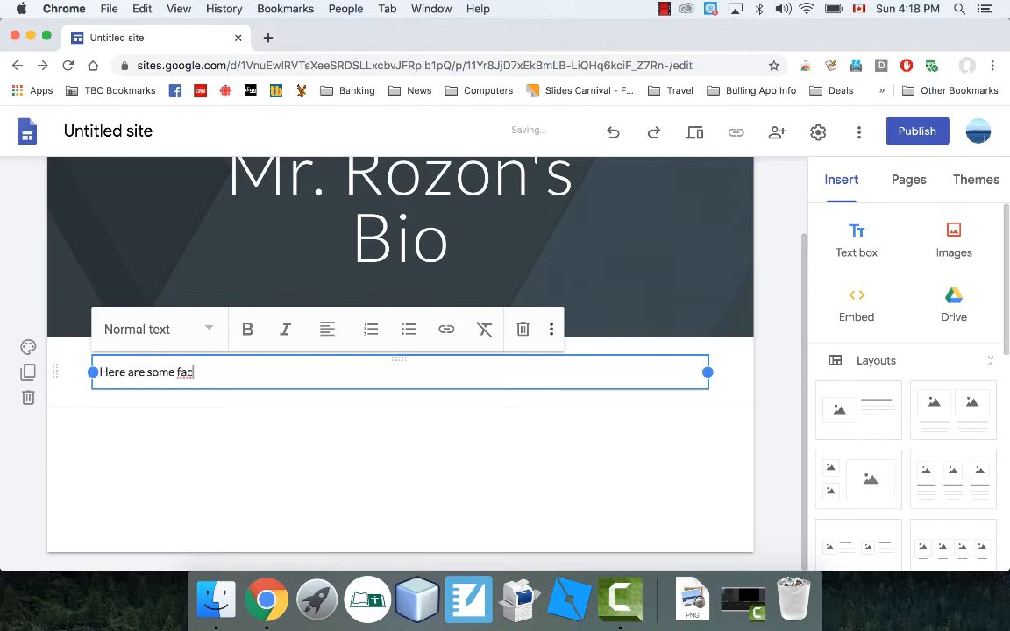
type("ts about me:")
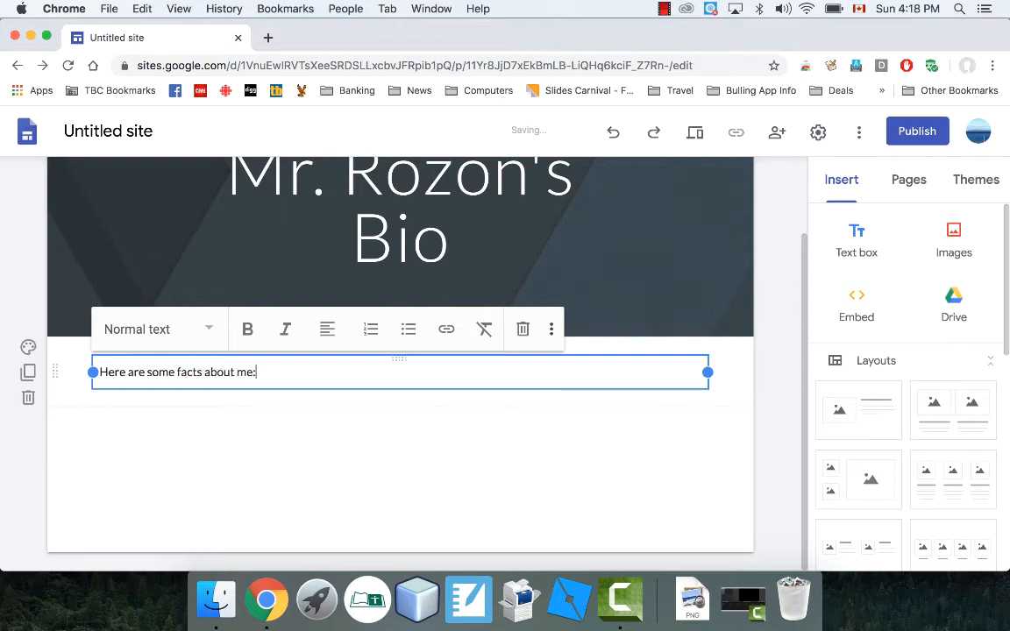
Add a bulleted list under the intro line with the placeholder entries "sfd" and "fdas" and an empty third bullet
key("Return")
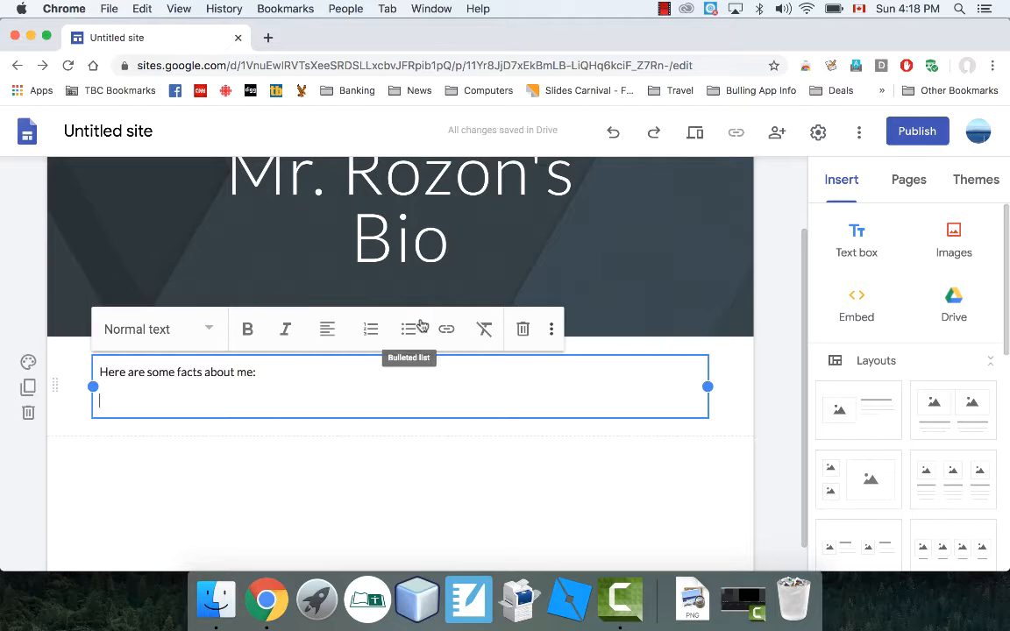
left_click(409, 329)
type("sfd")
key("Return")
type("fdas")
key("Return")
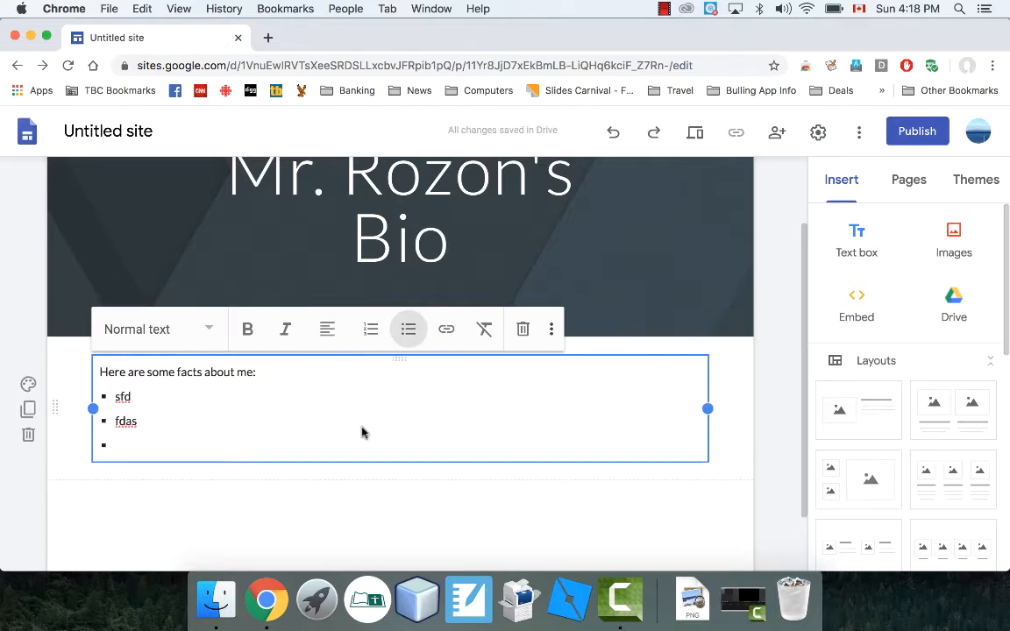
left_click(327, 524)
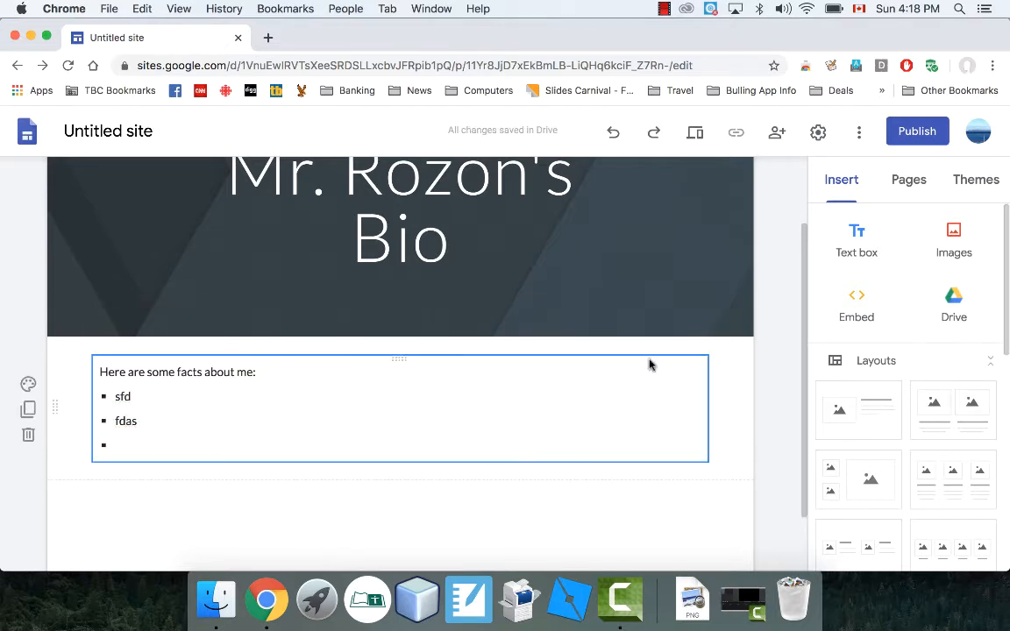
Upload the 7394cab3b61be61a...f339b002c124.jpeg image from the Desktop to the page
left_click(954, 236)
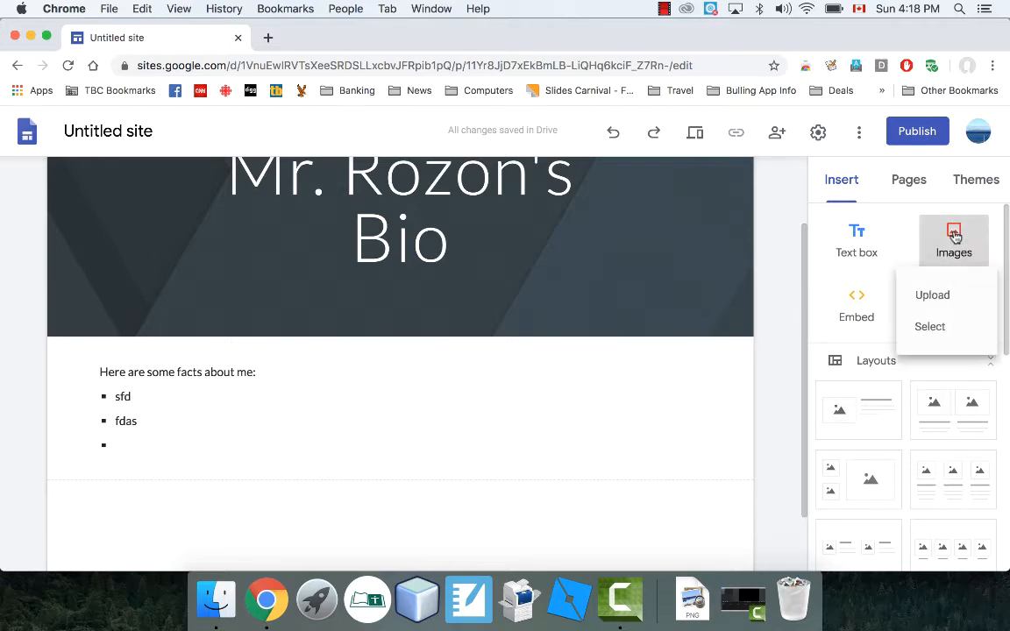
left_click(955, 302)
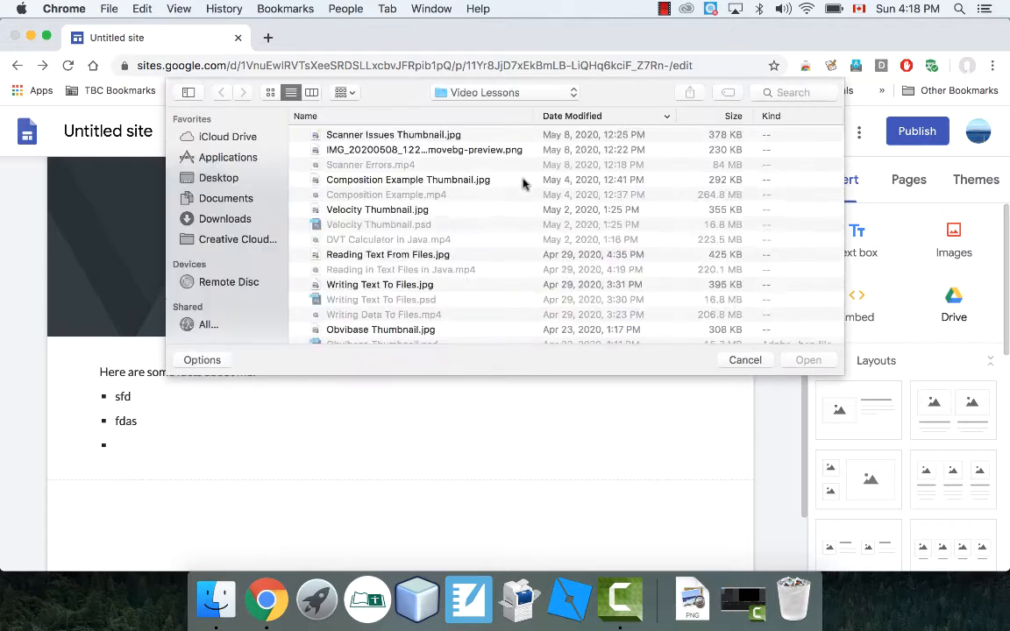
left_click(359, 226)
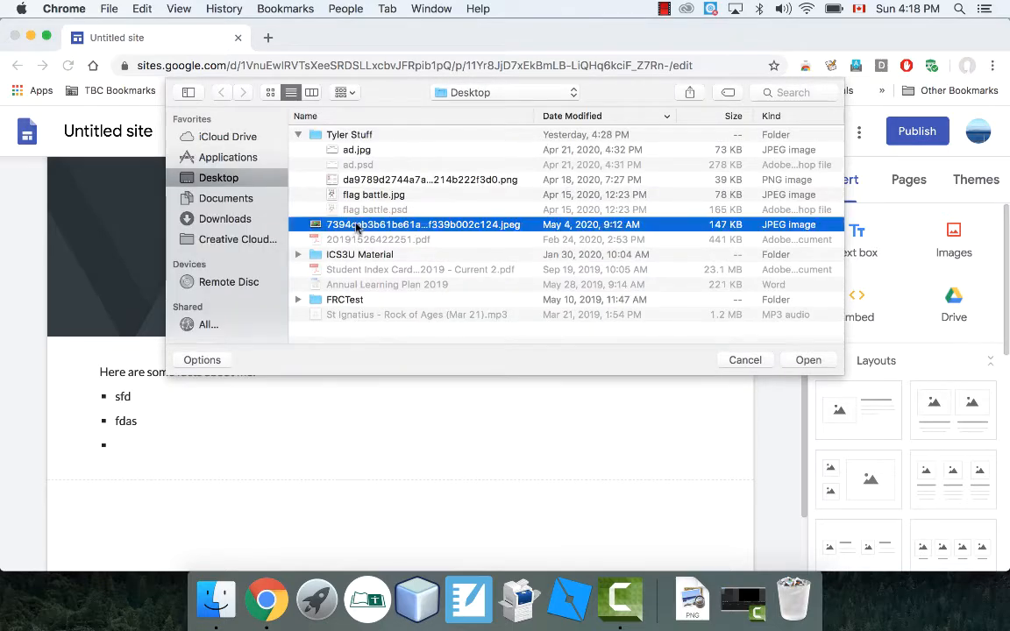
left_click(807, 360)
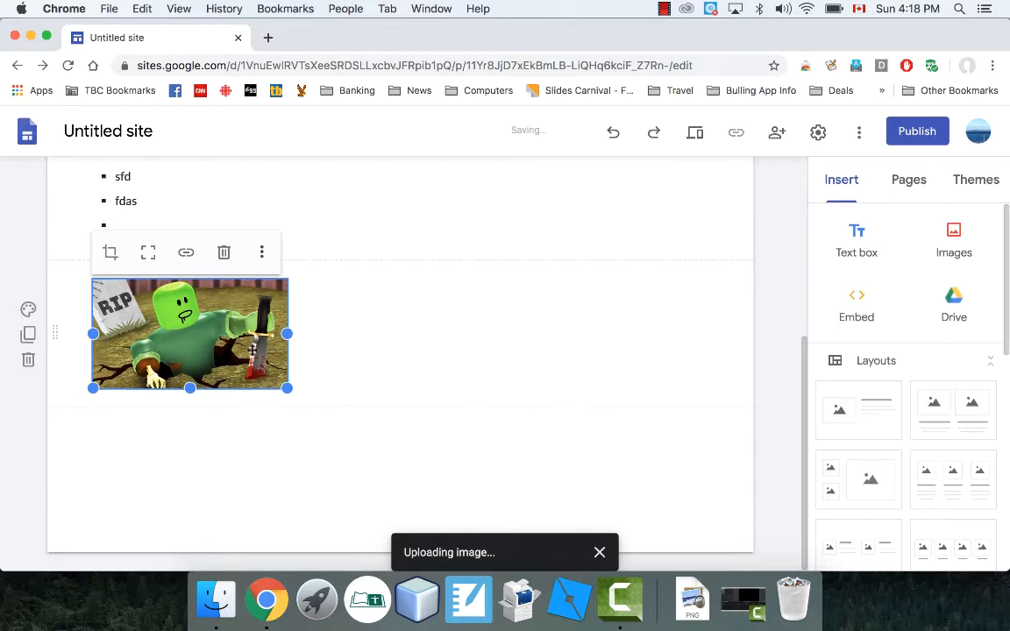
left_click(250, 422)
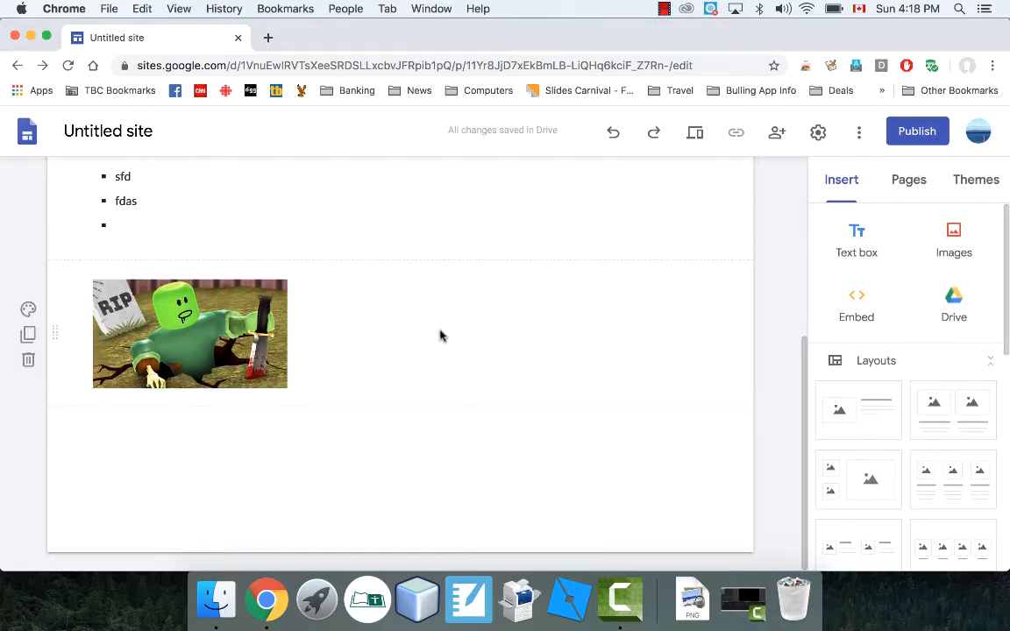
Insert the two-column layout with an image above text in each column below the zombie picture
scroll(317, 287, "up", 5)
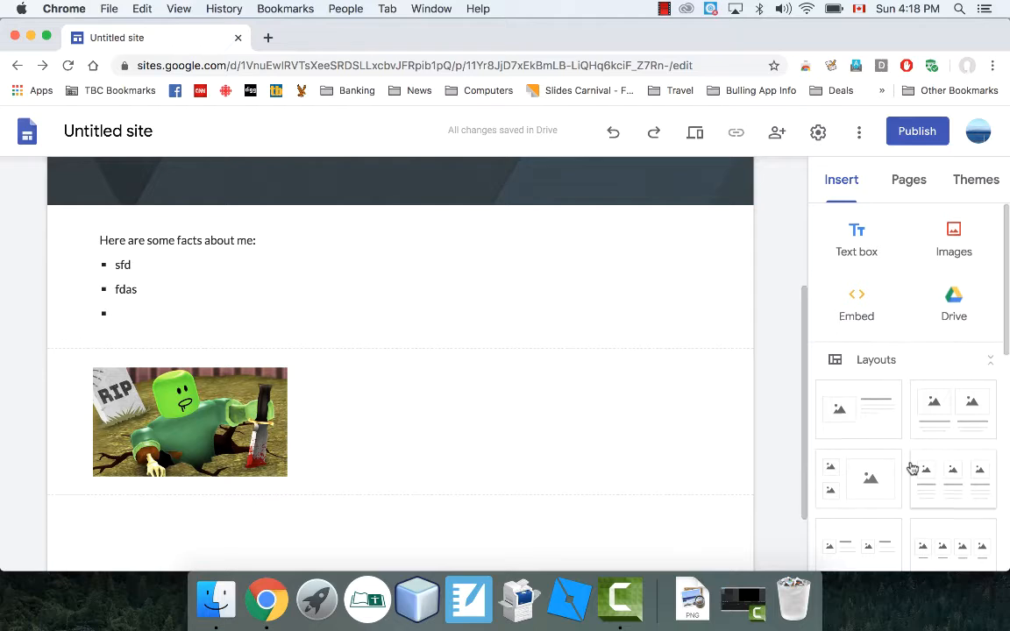
scroll(911, 469, "down", 1)
scroll(911, 469, "down", 2)
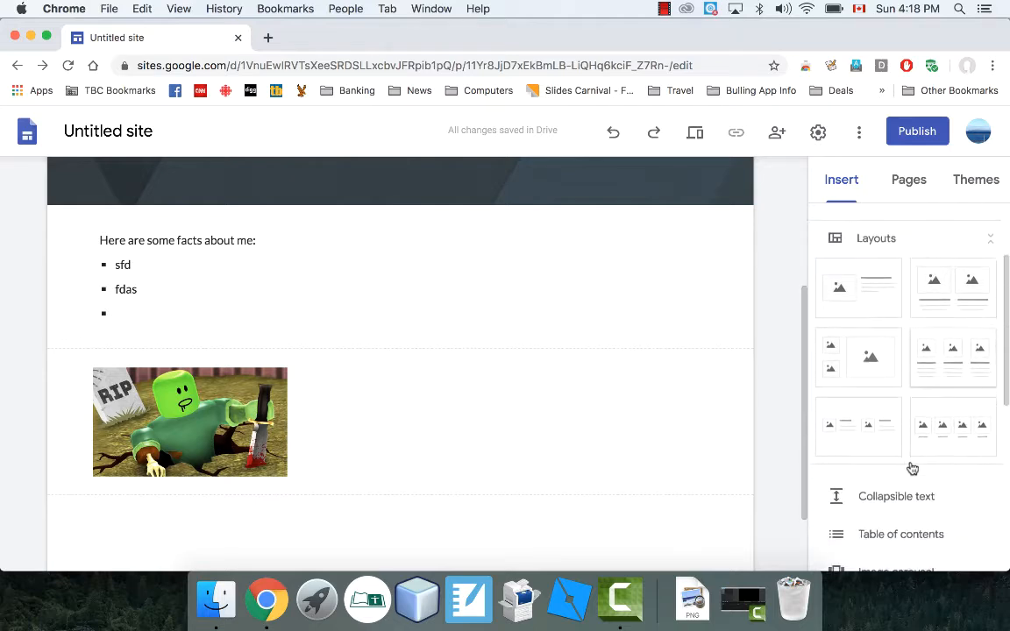
scroll(911, 469, "up", 1)
left_click(947, 366)
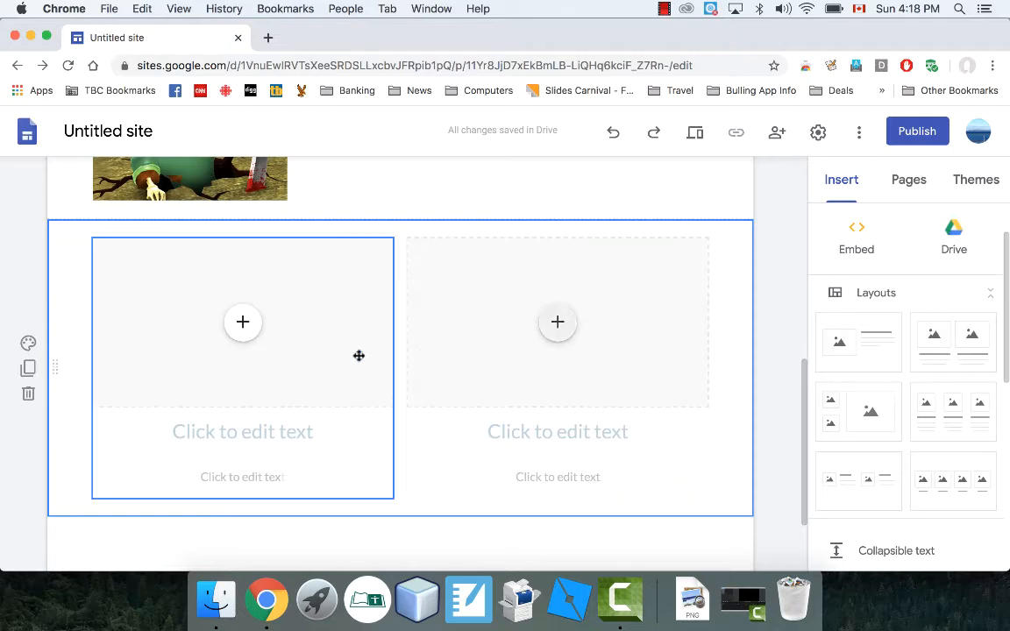
Upload flag battle.jpg into the first column's image placeholder of the two-column layout
left_click(245, 326)
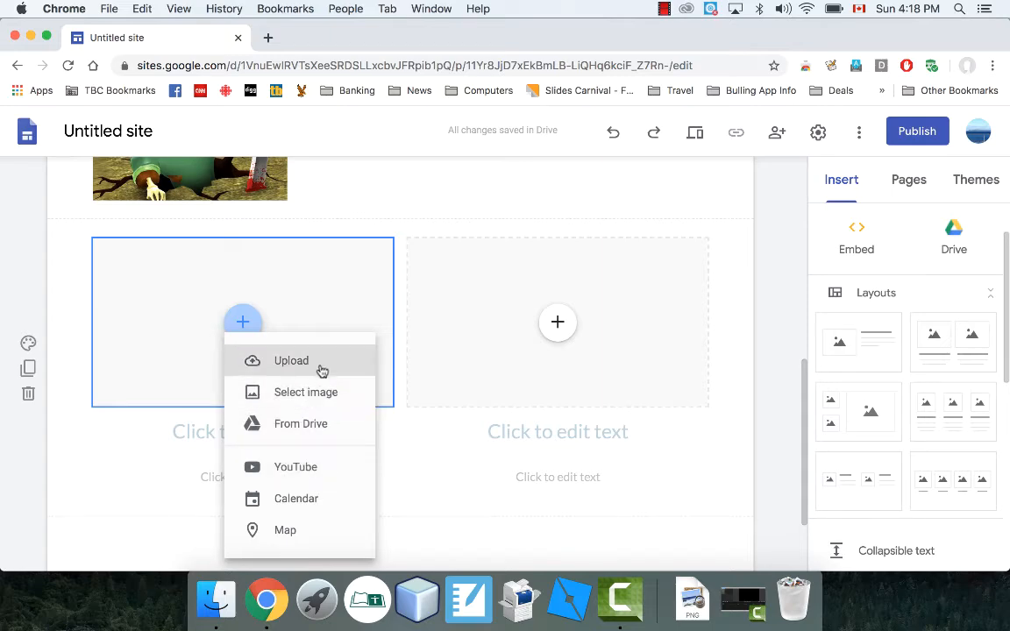
left_click(295, 369)
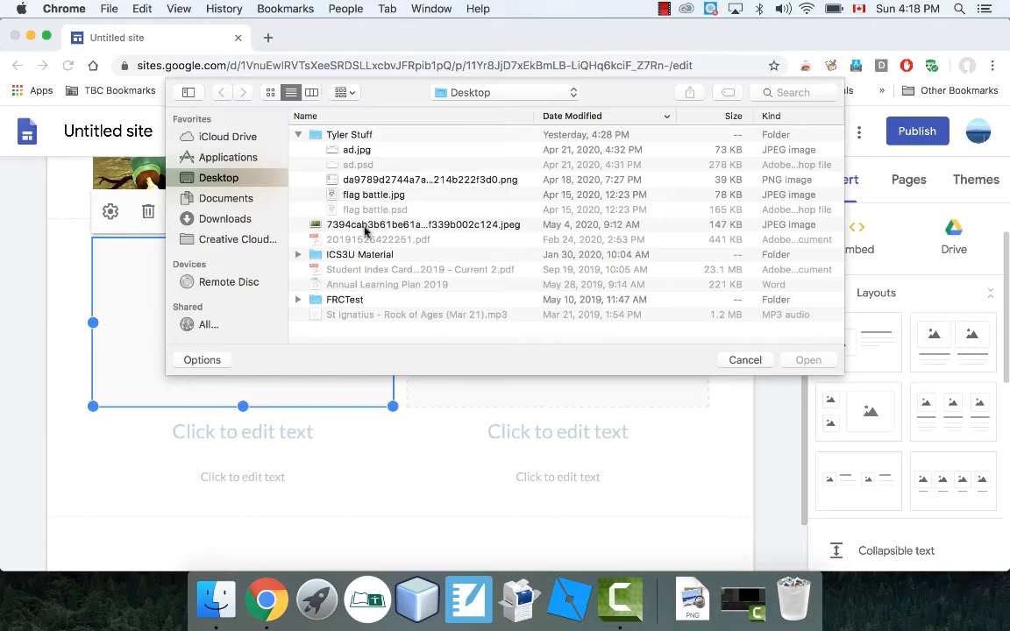
left_click(367, 227)
left_click(386, 198)
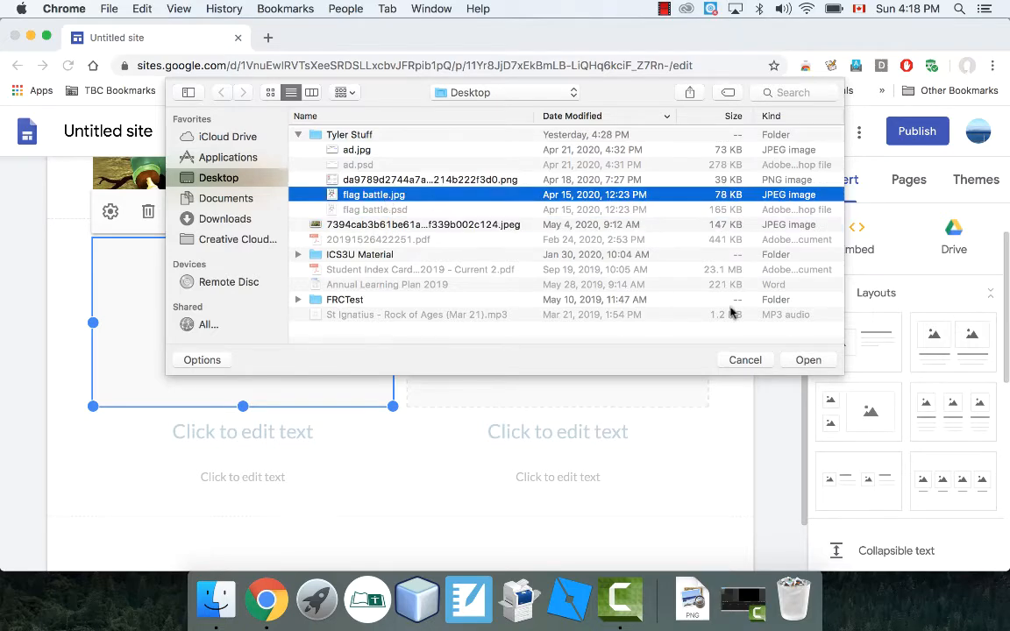
left_click(807, 359)
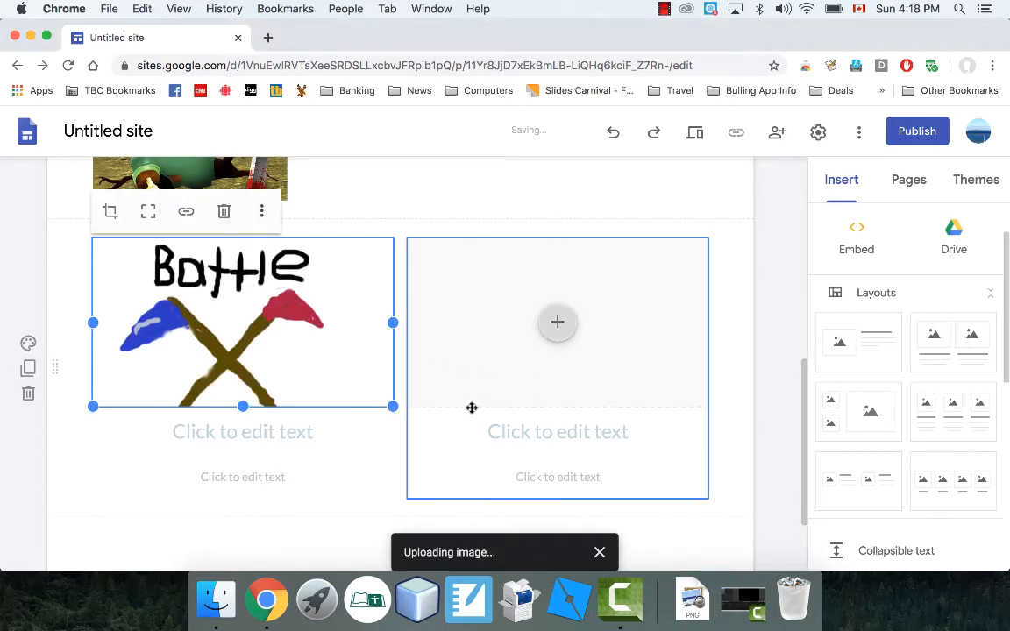
Enter "Flag Battle" as the heading under the first column's image
left_click(283, 446)
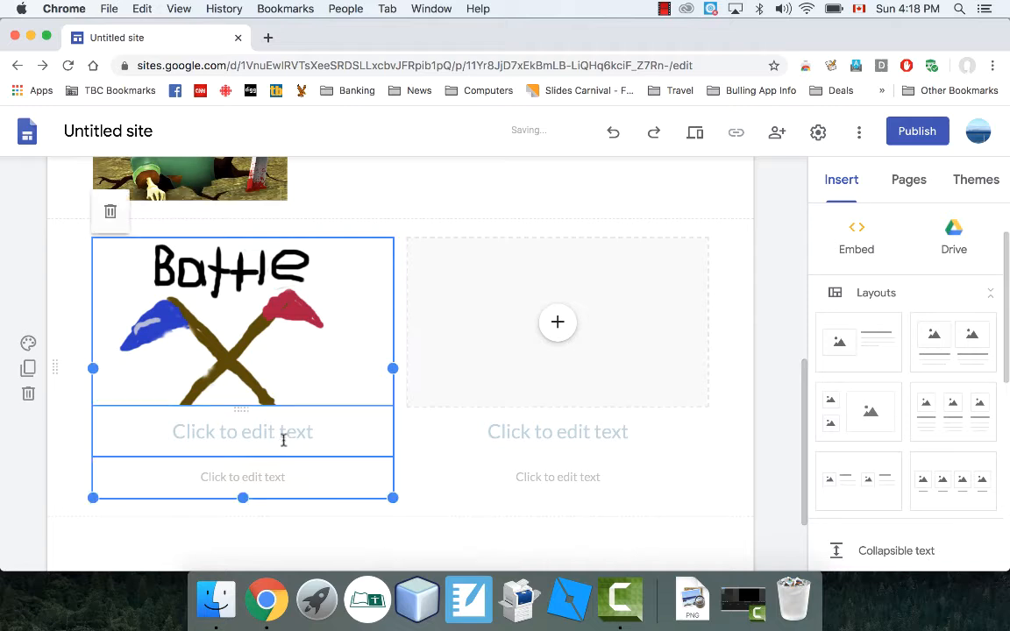
left_click(284, 441)
type("Flag Battle")
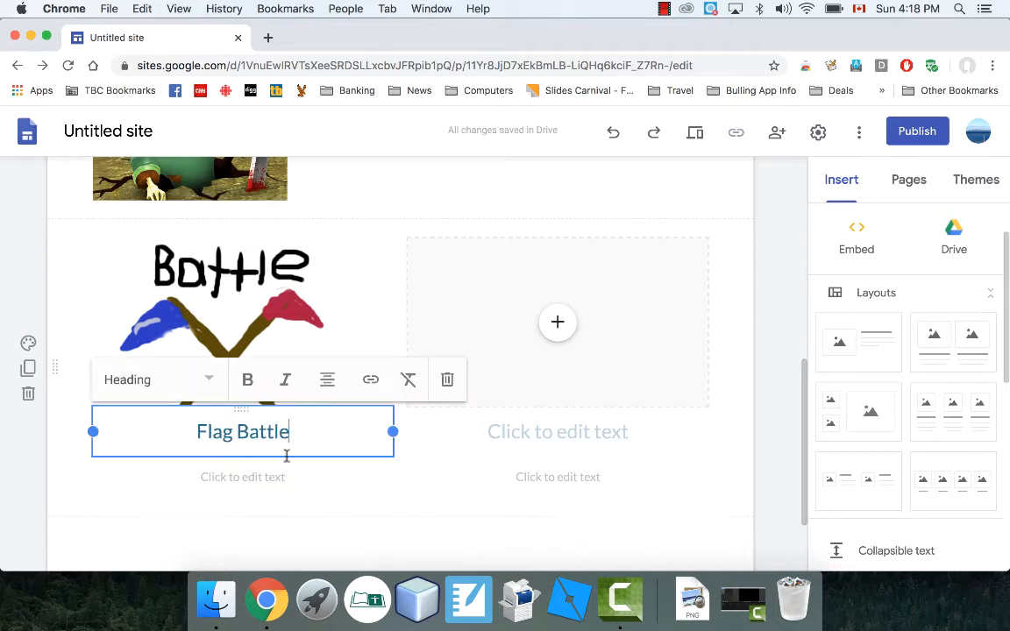
Move the zombie picture section above the "Here are some facts about me" section, directly under the title banner
left_click(266, 534)
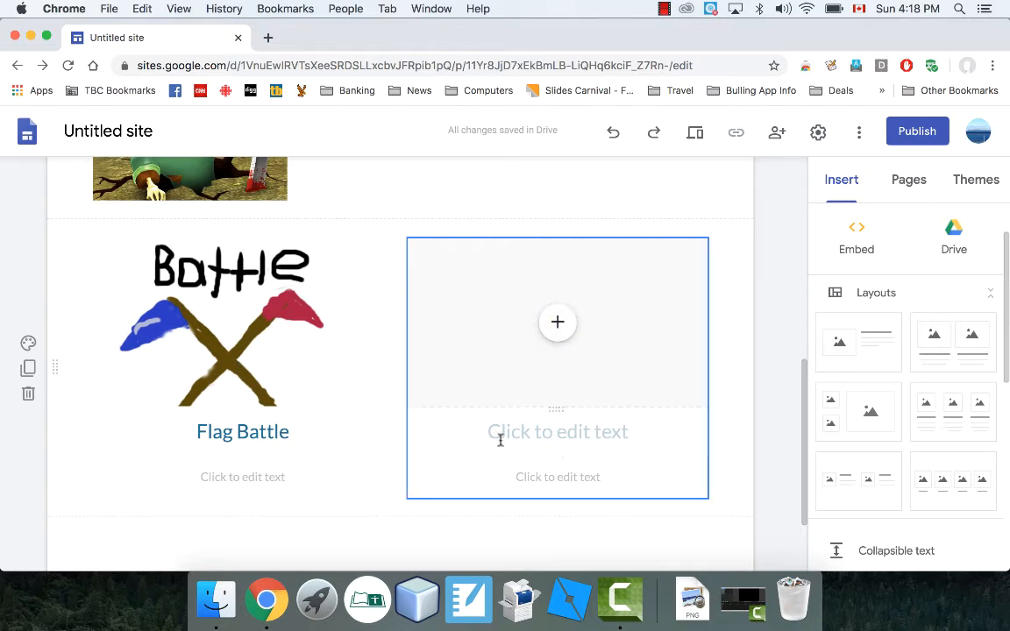
scroll(347, 278, "up", 4)
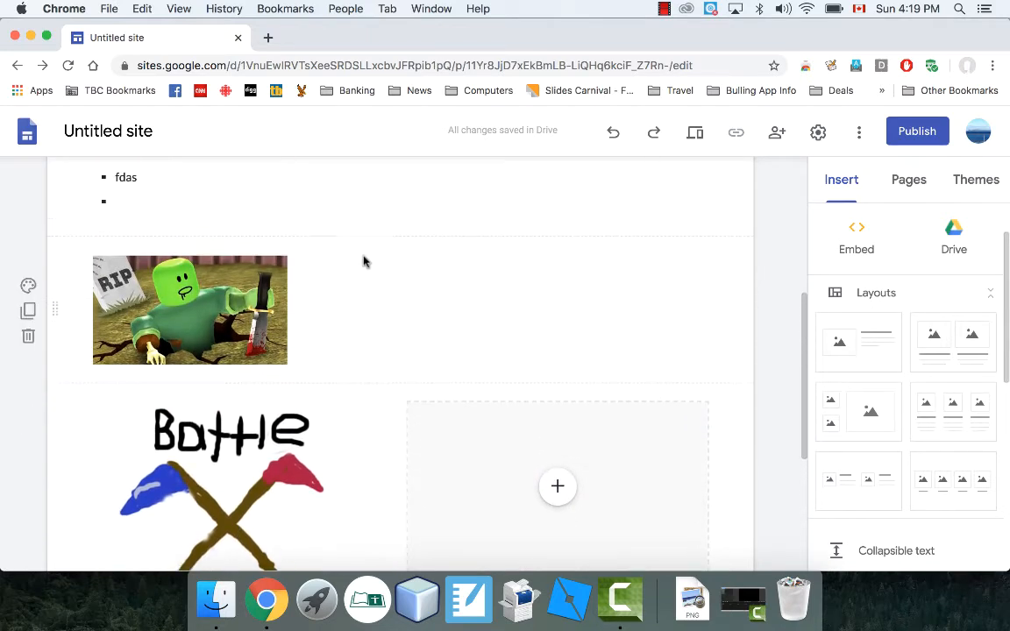
scroll(344, 317, "up", 4)
scroll(71, 424, "down", 2)
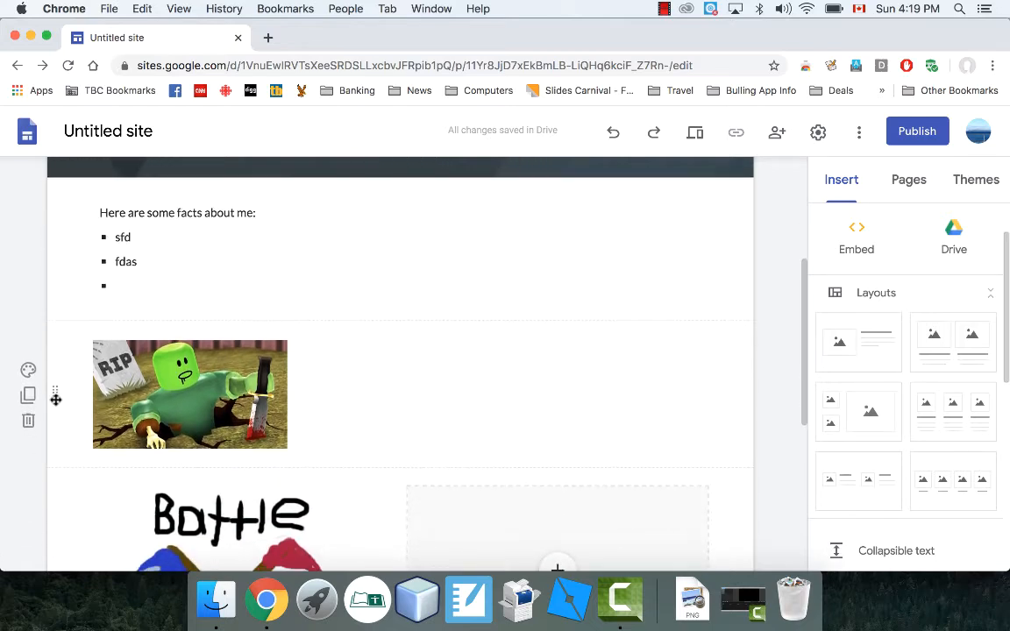
left_click_drag(53, 393, 62, 237)
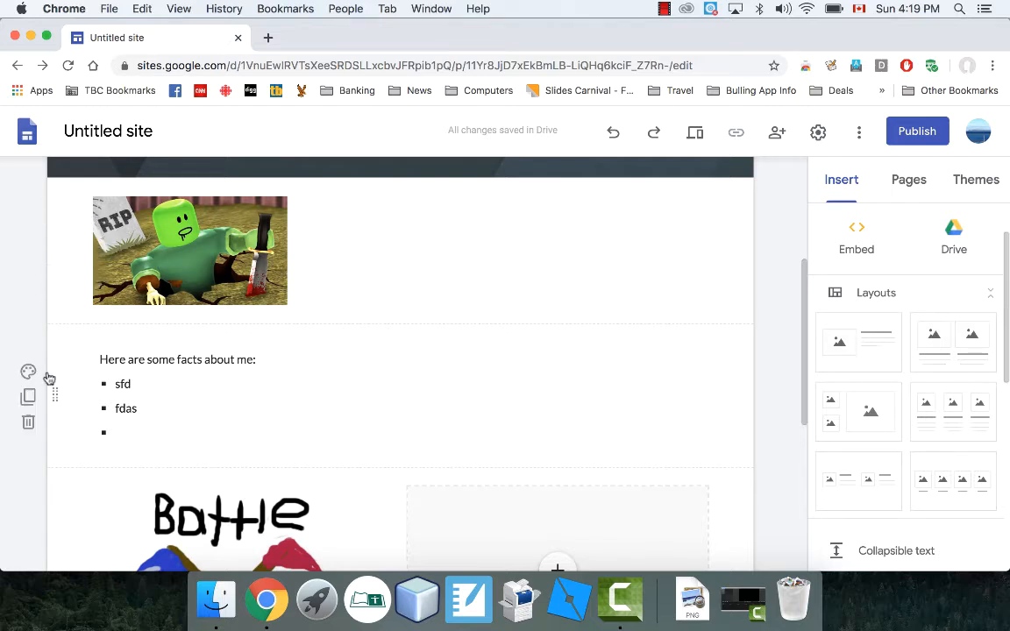
Set the background of the facts list section to Emphasis 2
left_click(29, 372)
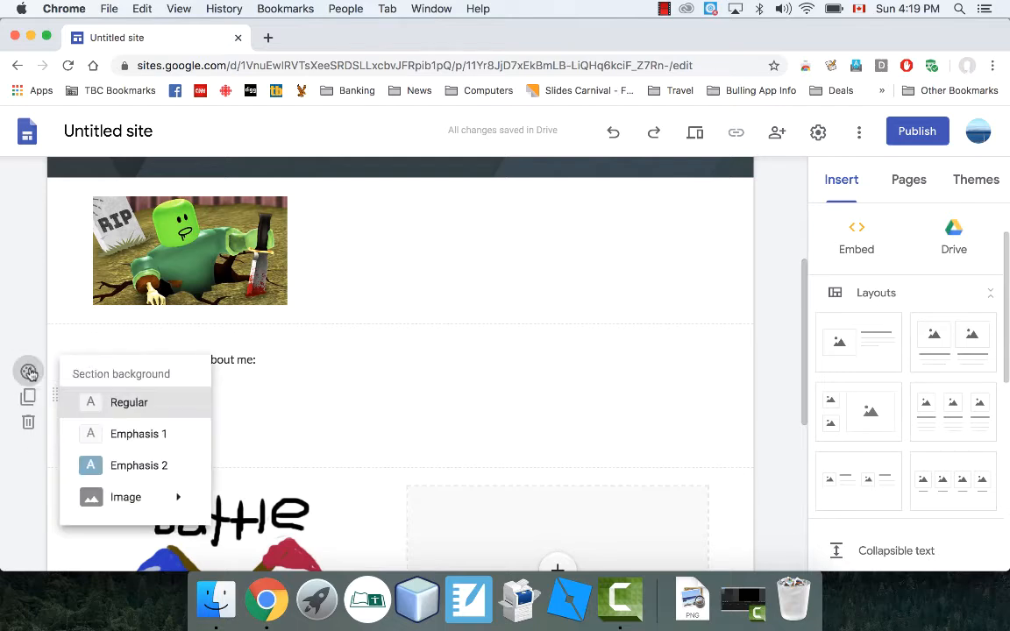
left_click(138, 477)
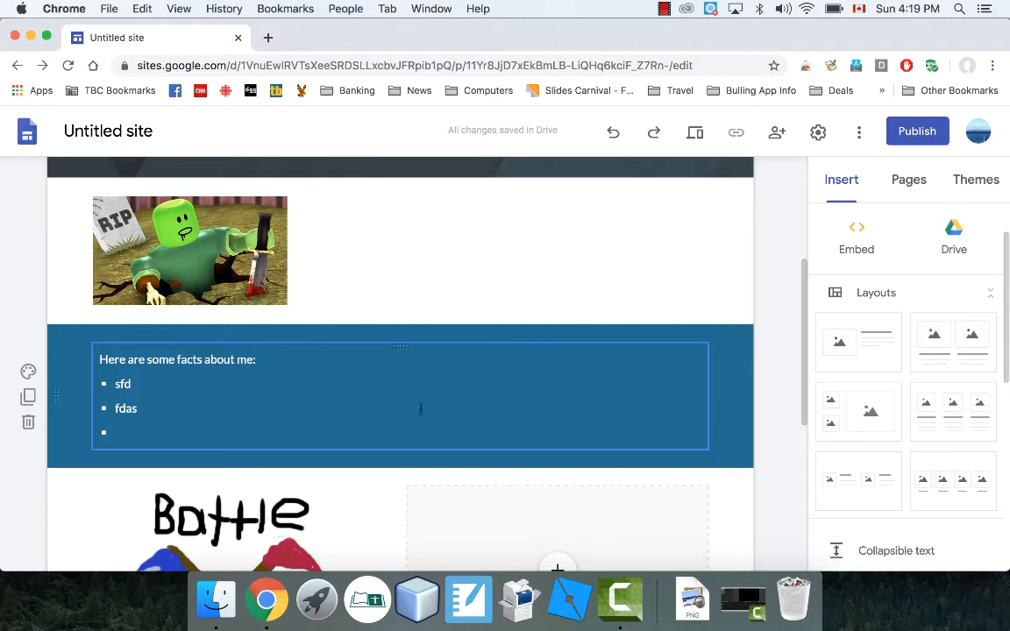
Start inserting a YouTube video on the page and search for "canada"
scroll(458, 345, "up", 5)
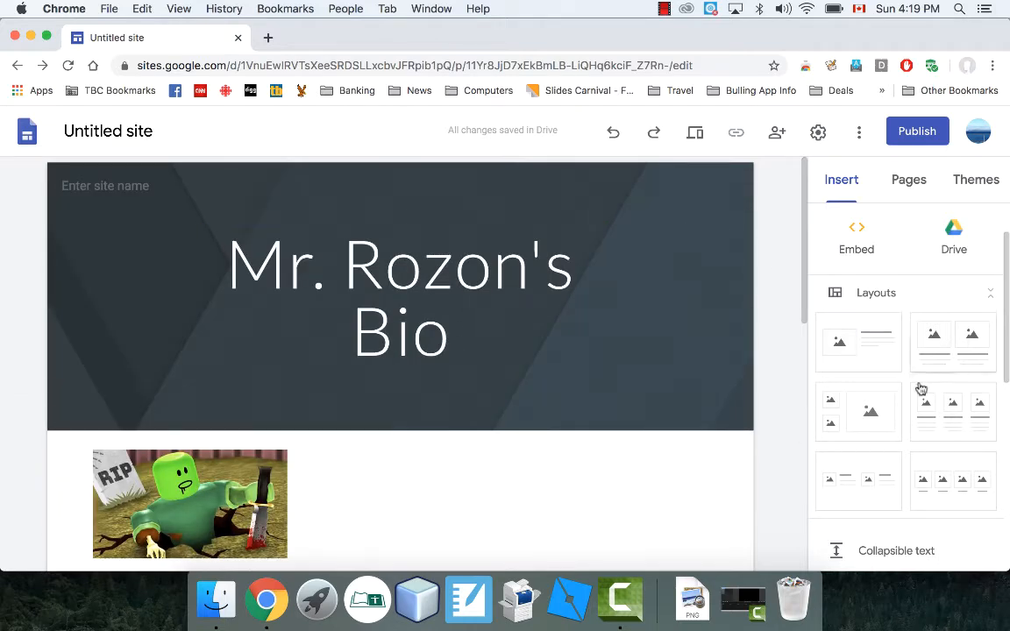
scroll(903, 428, "up", 2)
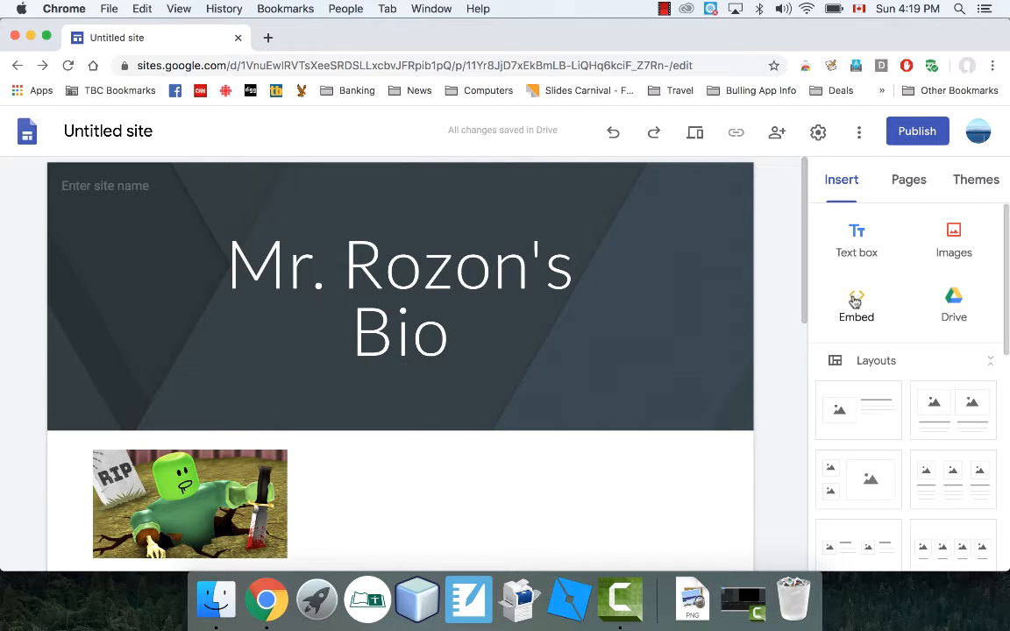
scroll(949, 318, "down", 1)
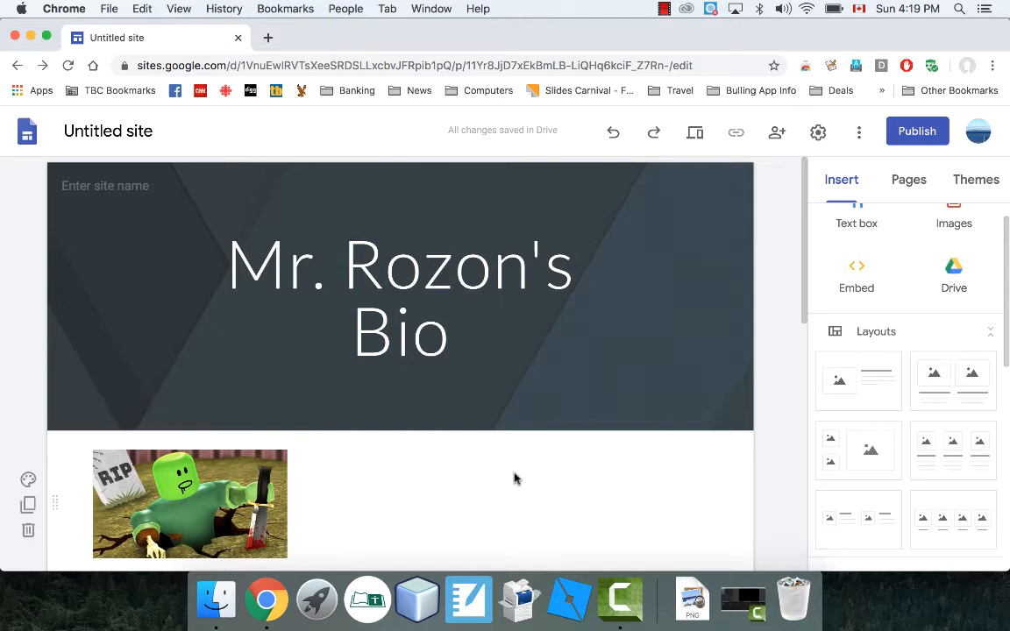
scroll(877, 356, "down", 5)
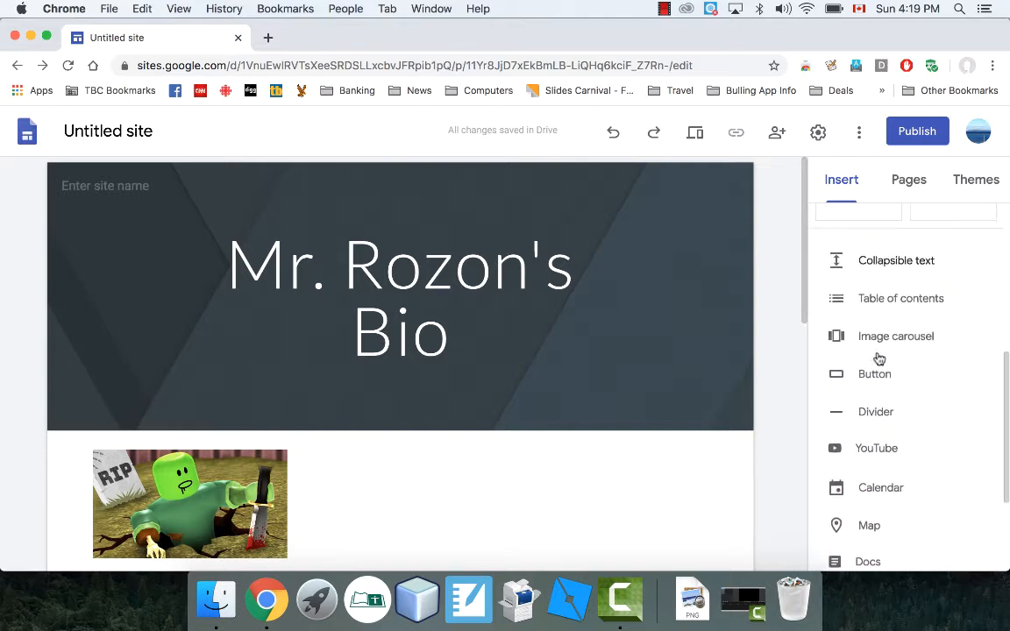
scroll(878, 358, "down", 3)
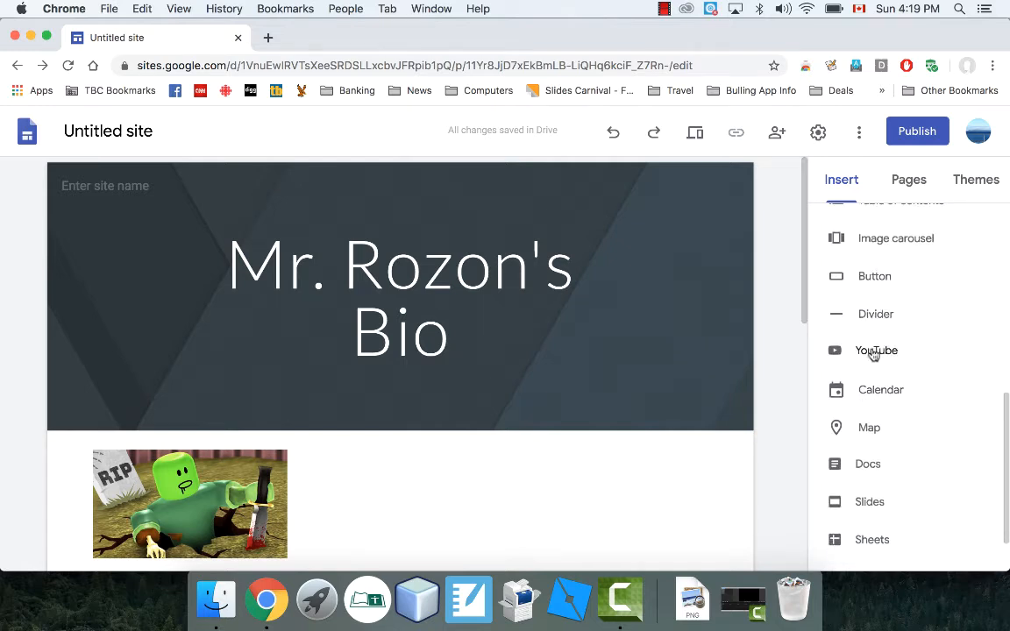
scroll(478, 417, "down", 5)
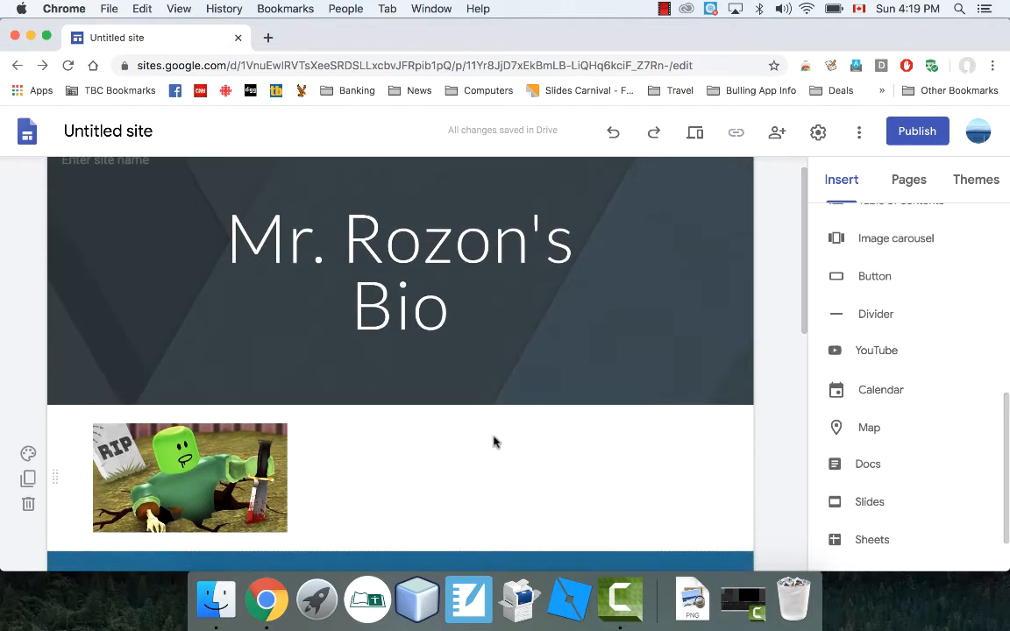
scroll(501, 449, "down", 5)
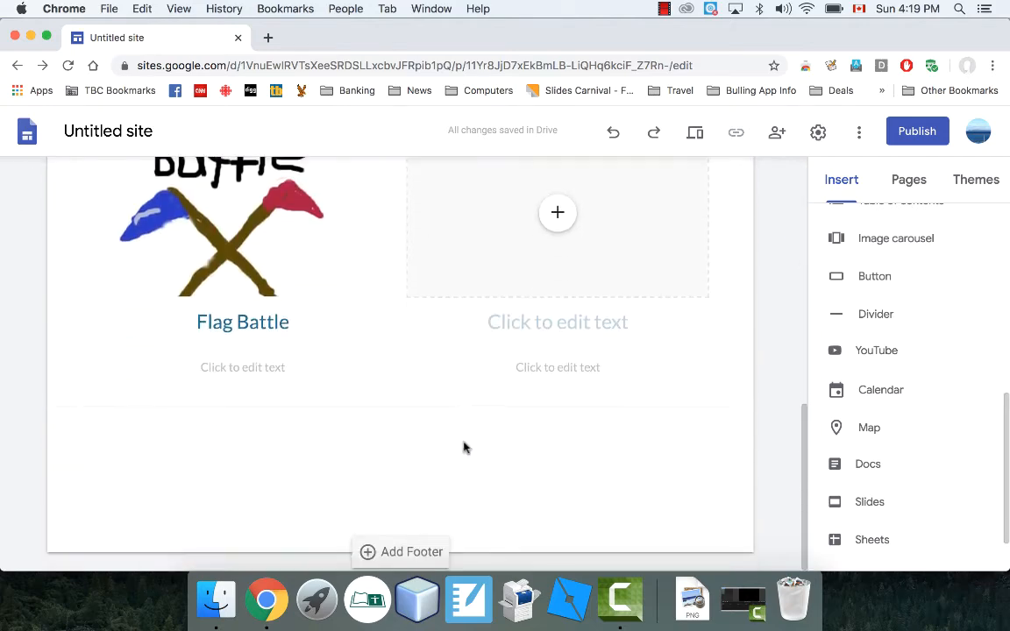
left_click(863, 351)
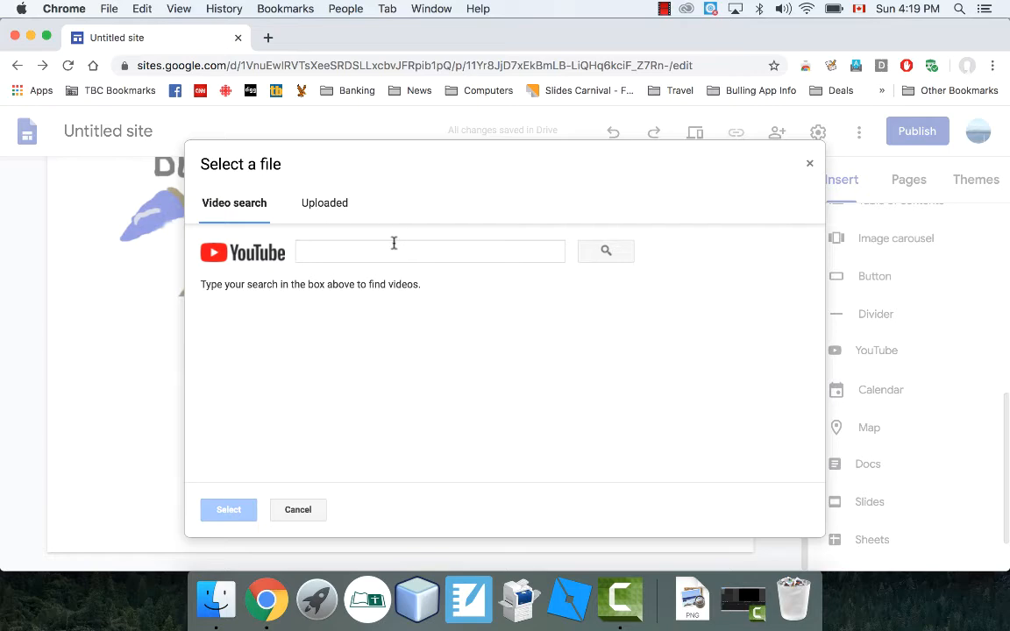
left_click(392, 251)
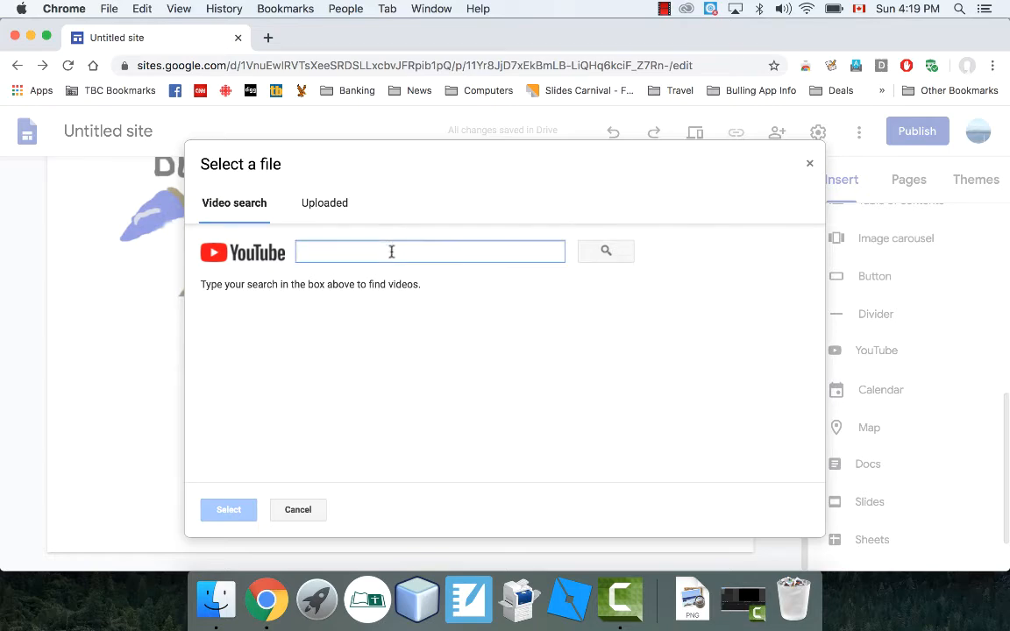
type("canada")
key("Return")
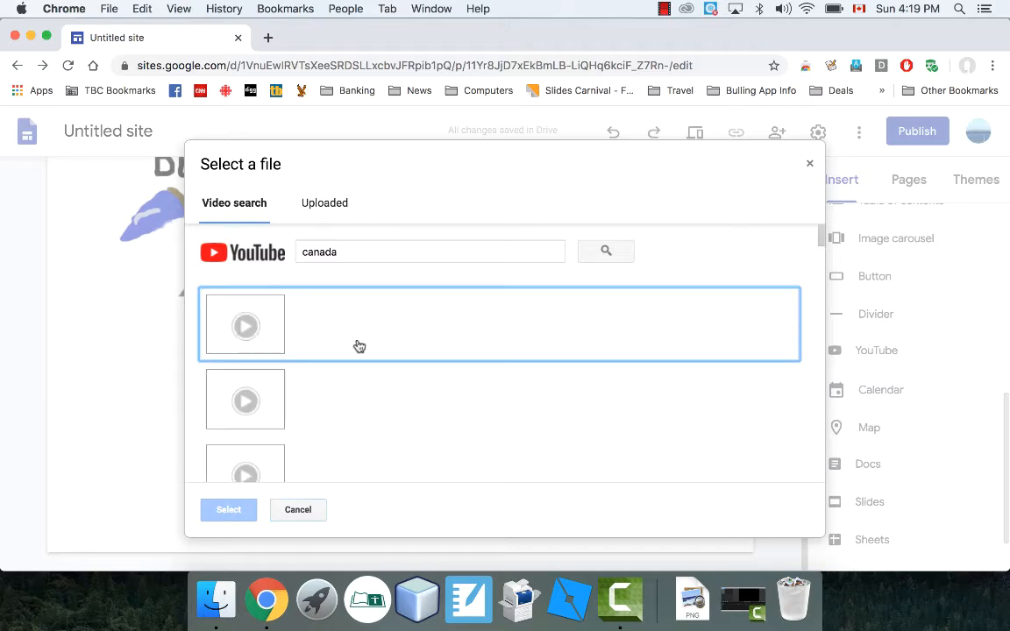
Insert the video "10 Best Places to Visit in Canada - Travel Video" from the search results
scroll(395, 412, "down", 1)
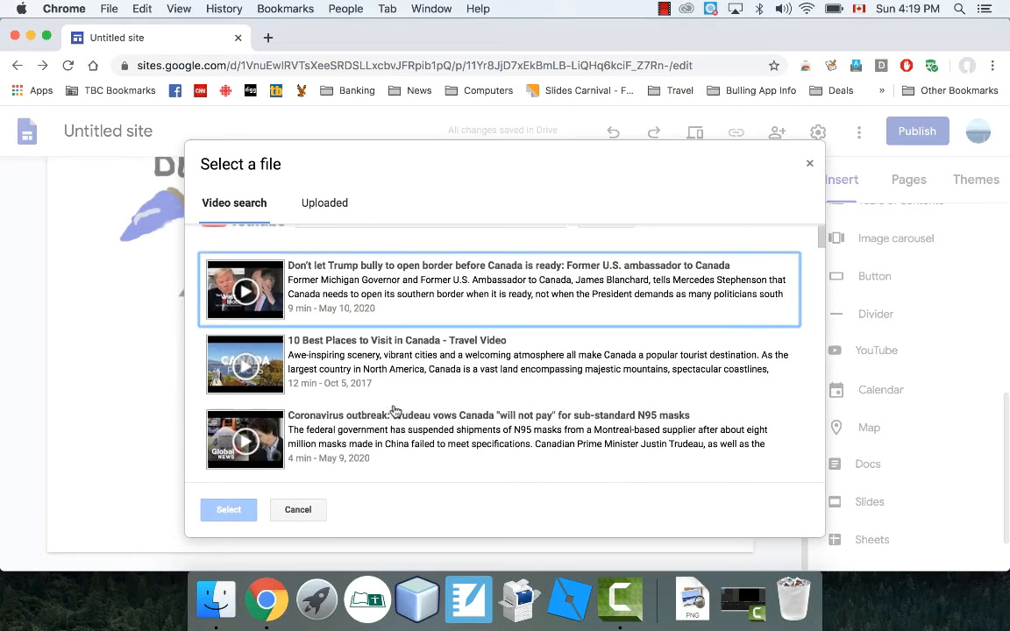
left_click(395, 351)
left_click(227, 511)
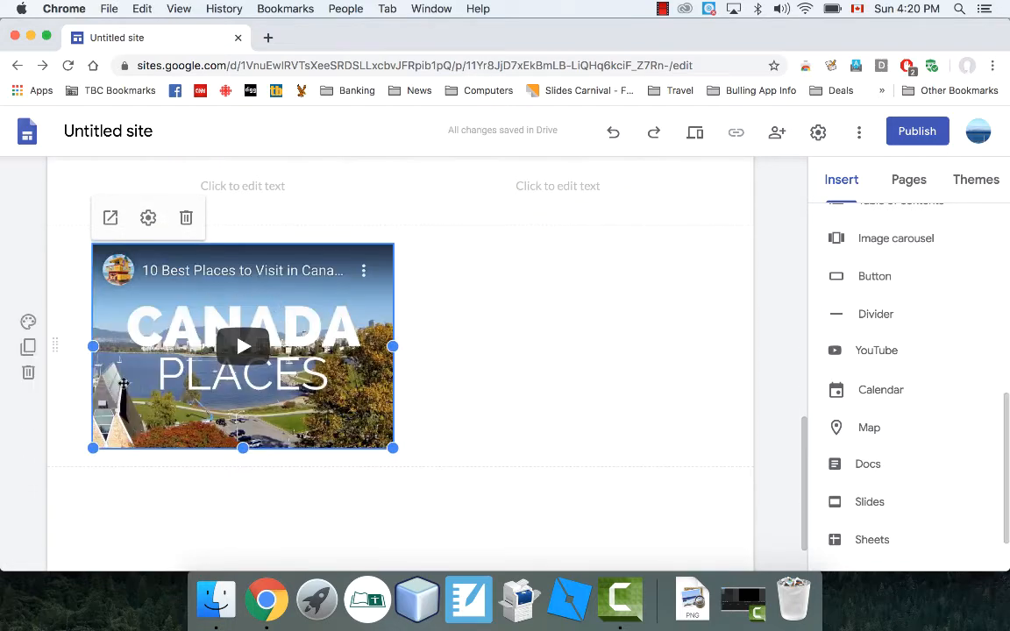
Insert a map of Toronto, ON, Canada below the two-column layout and enlarge it to about two thirds of the page width
scroll(275, 406, "up", 2)
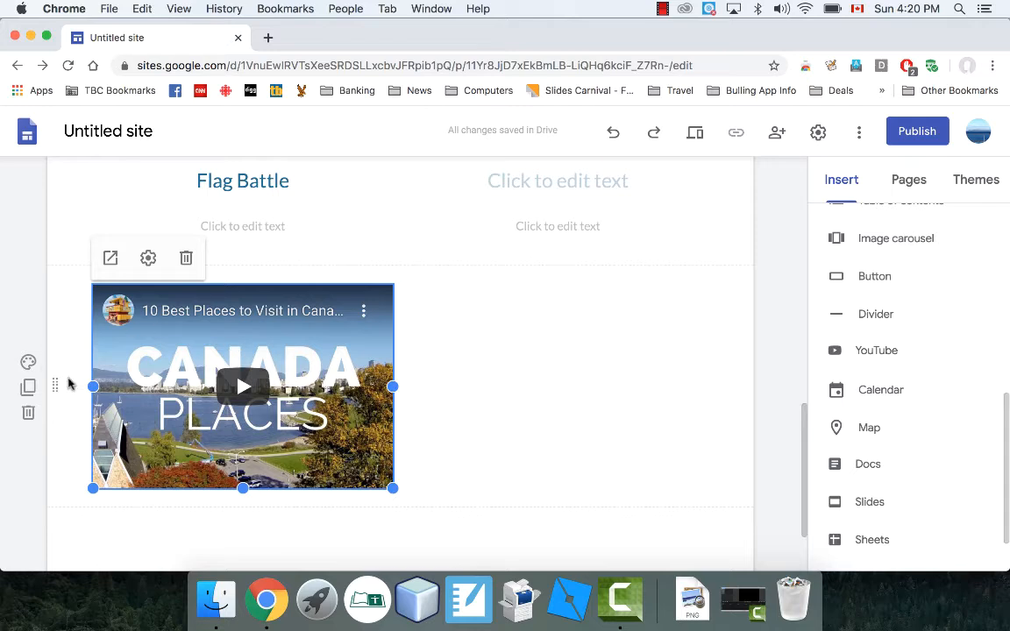
scroll(185, 374, "up", 5)
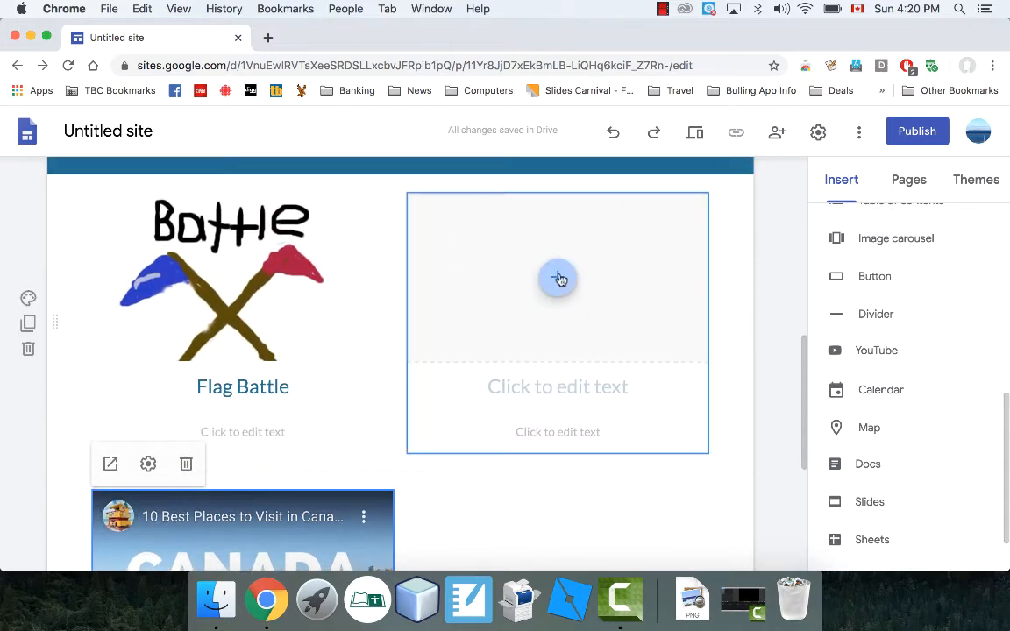
scroll(323, 389, "down", 2)
scroll(864, 412, "down", 1)
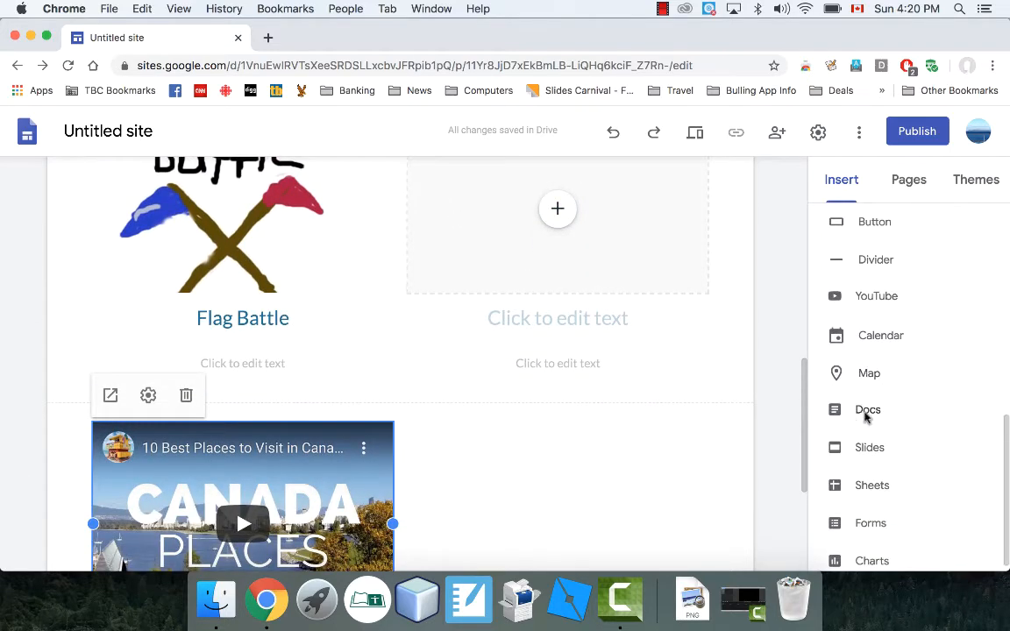
scroll(883, 377, "down", 1)
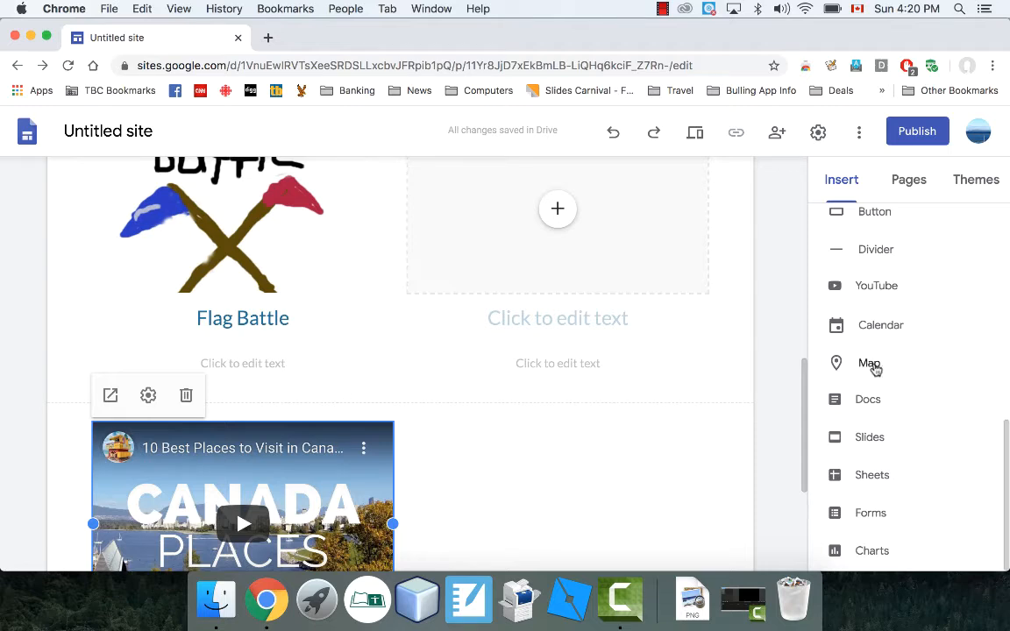
left_click(871, 364)
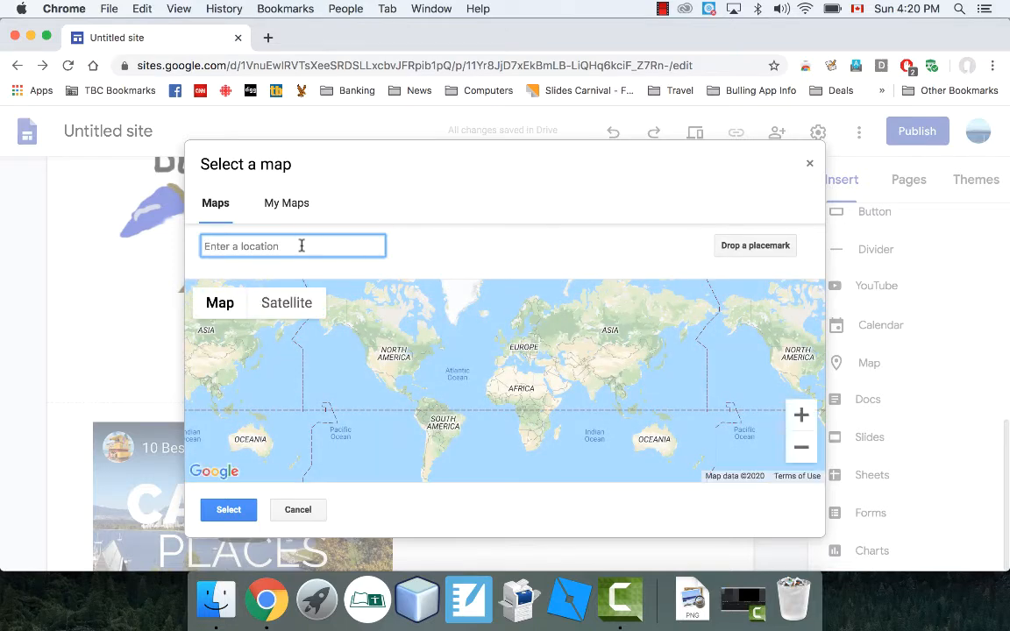
type("Toronto")
left_click(267, 279)
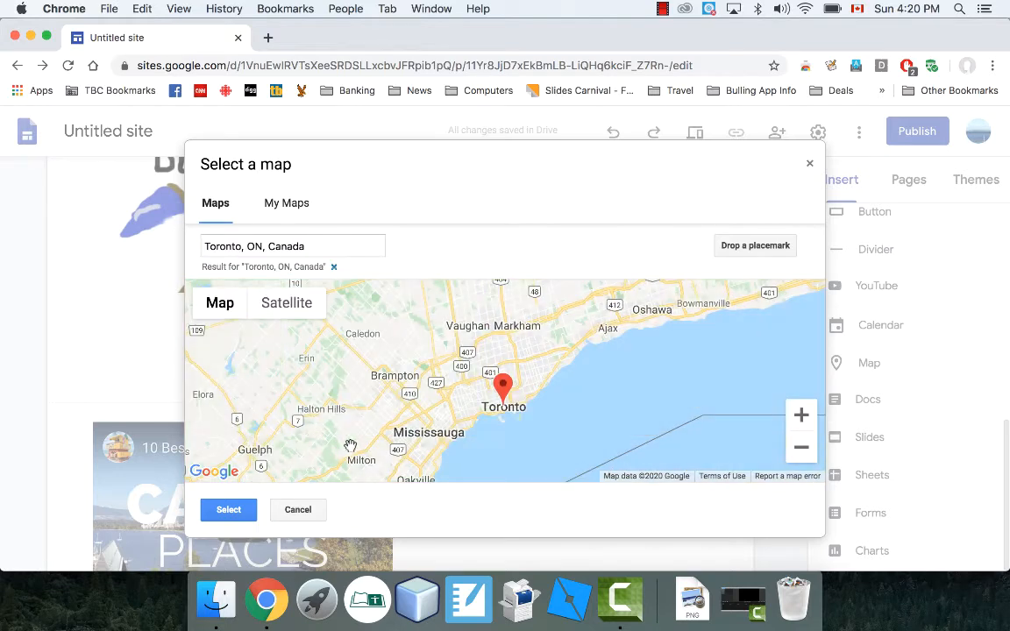
left_click(229, 510)
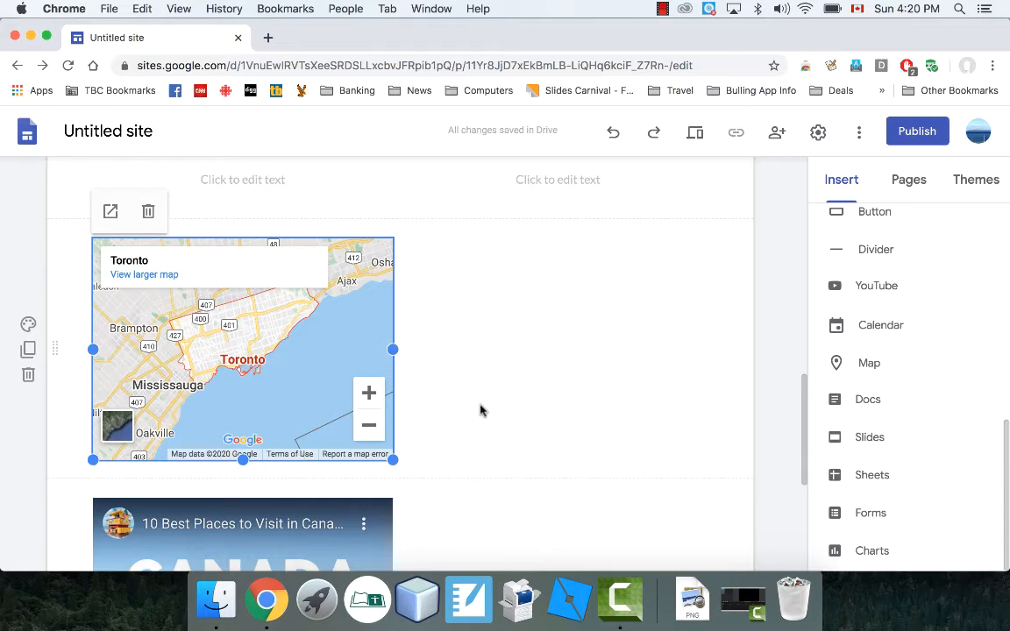
left_click_drag(392, 459, 550, 523)
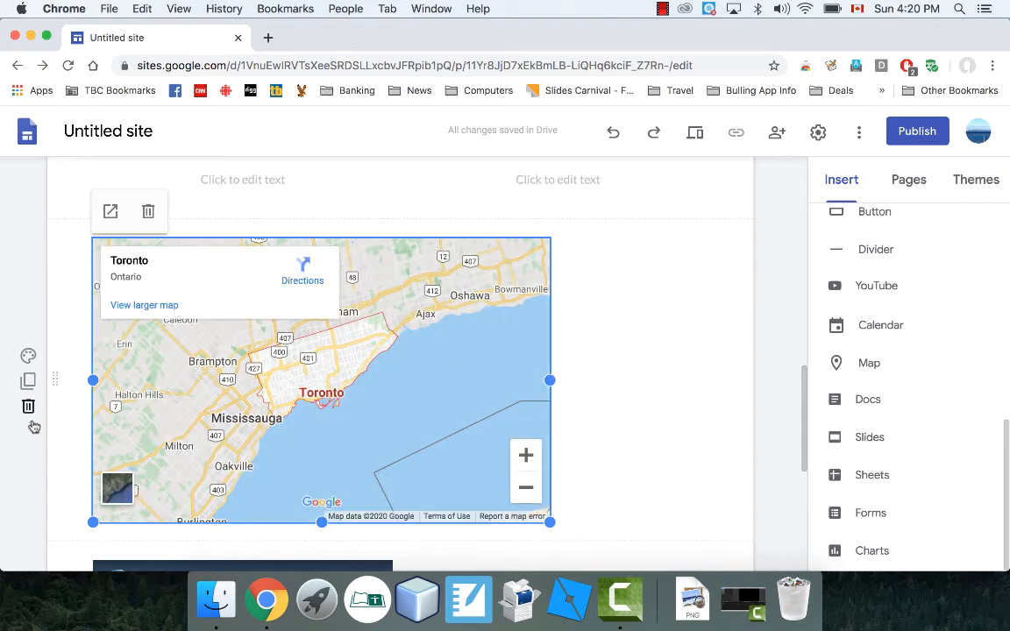
scroll(32, 424, "down", 4)
scroll(32, 425, "up", 3)
scroll(33, 425, "up", 10)
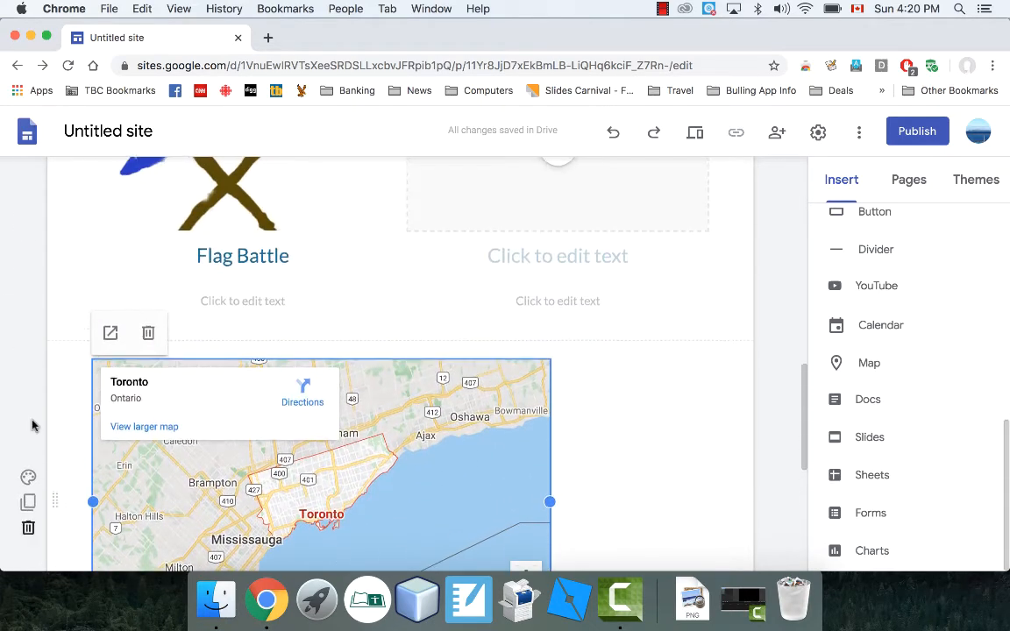
scroll(34, 427, "down", 2)
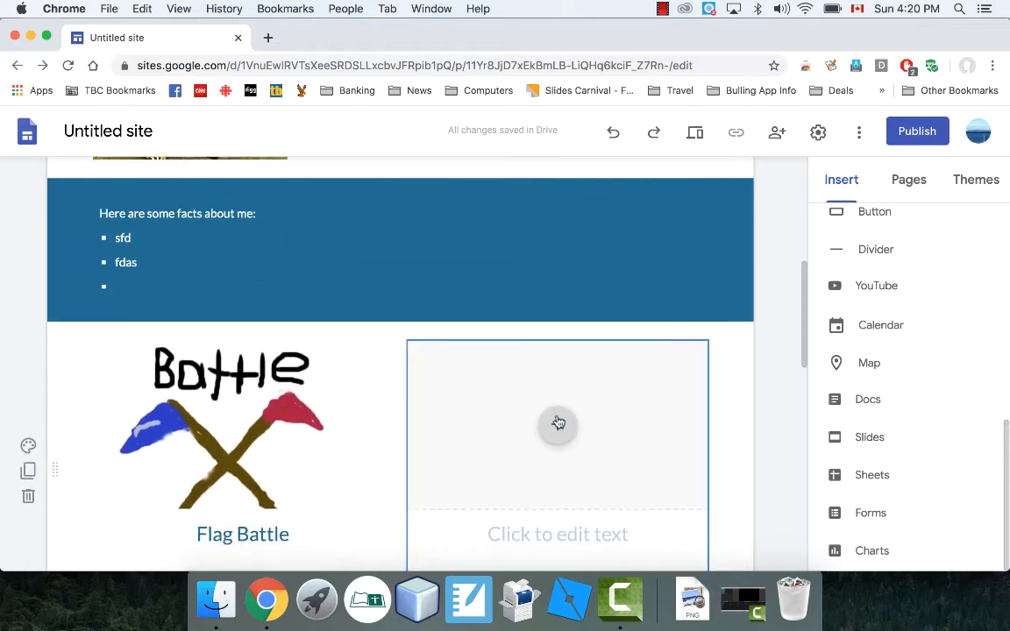
scroll(568, 439, "down", 5)
scroll(568, 440, "up", 3)
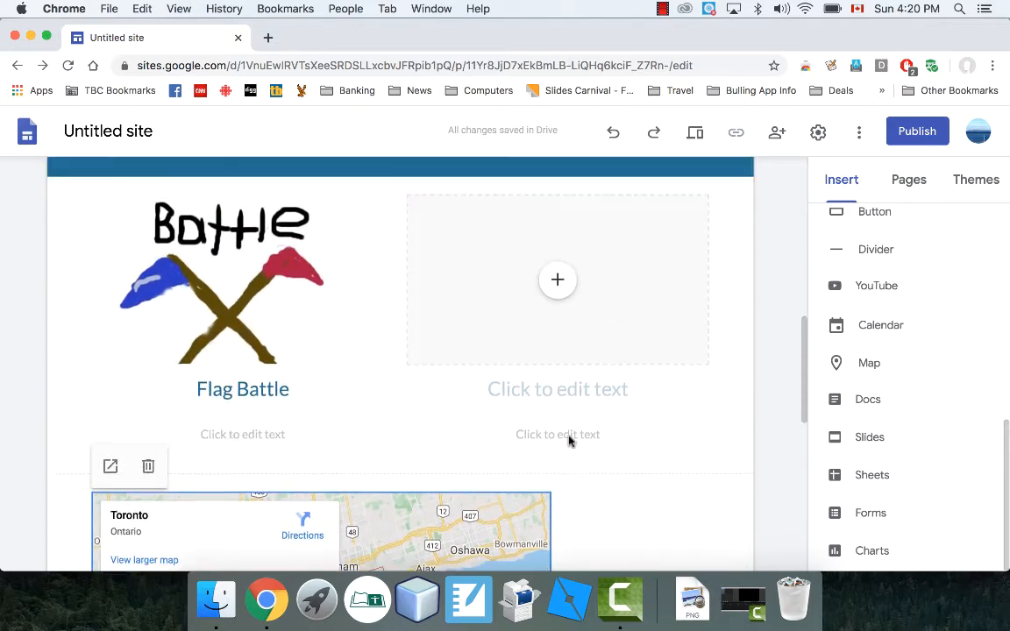
scroll(569, 439, "up", 10)
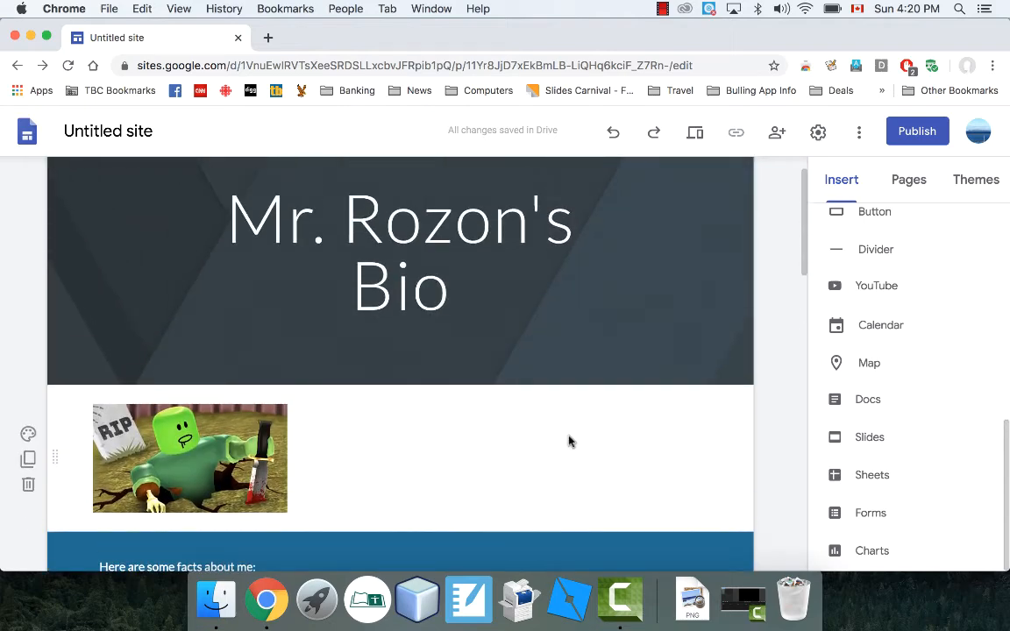
Add a new page named "Page 2" to the site
left_click(909, 184)
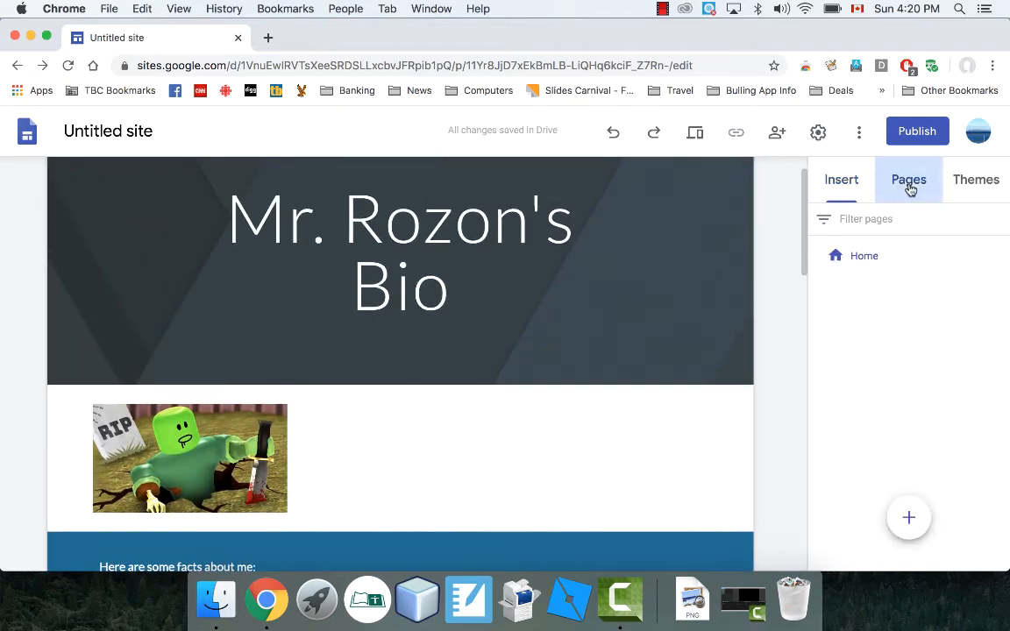
mouse_move(912, 522)
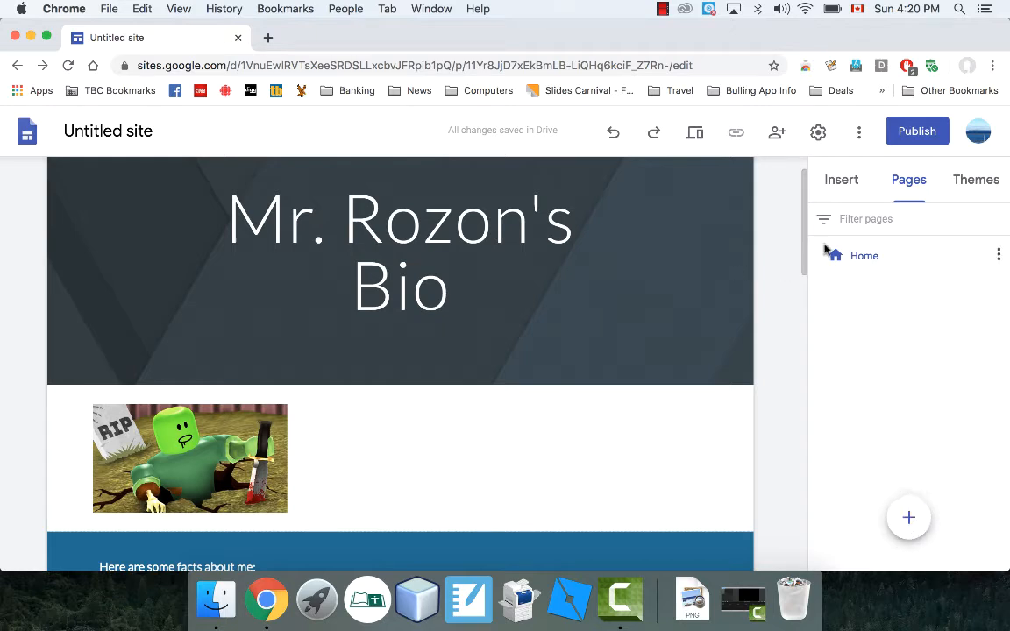
left_click(910, 521)
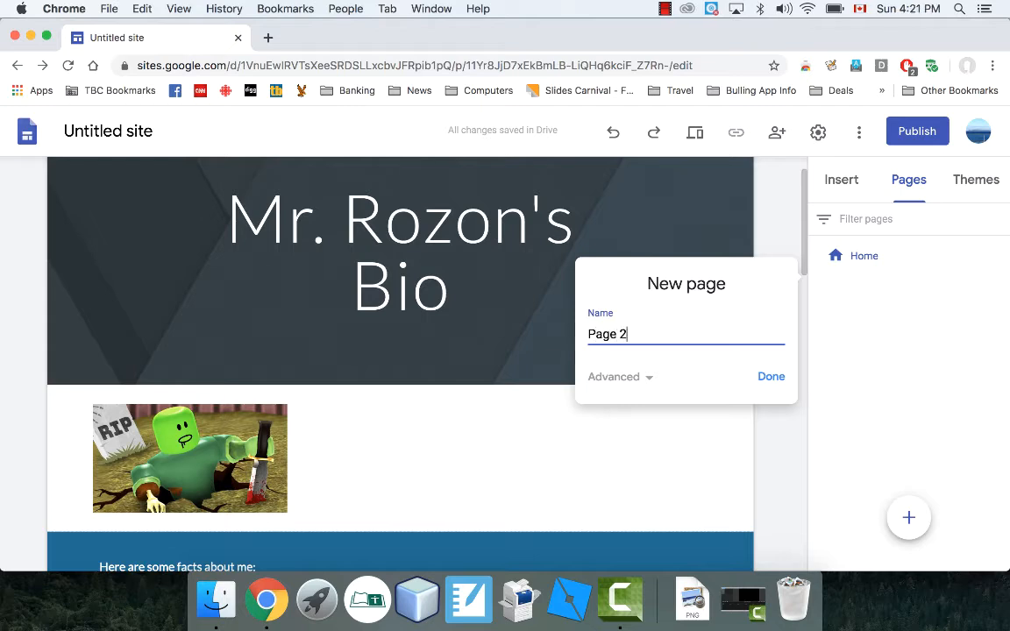
left_click(769, 389)
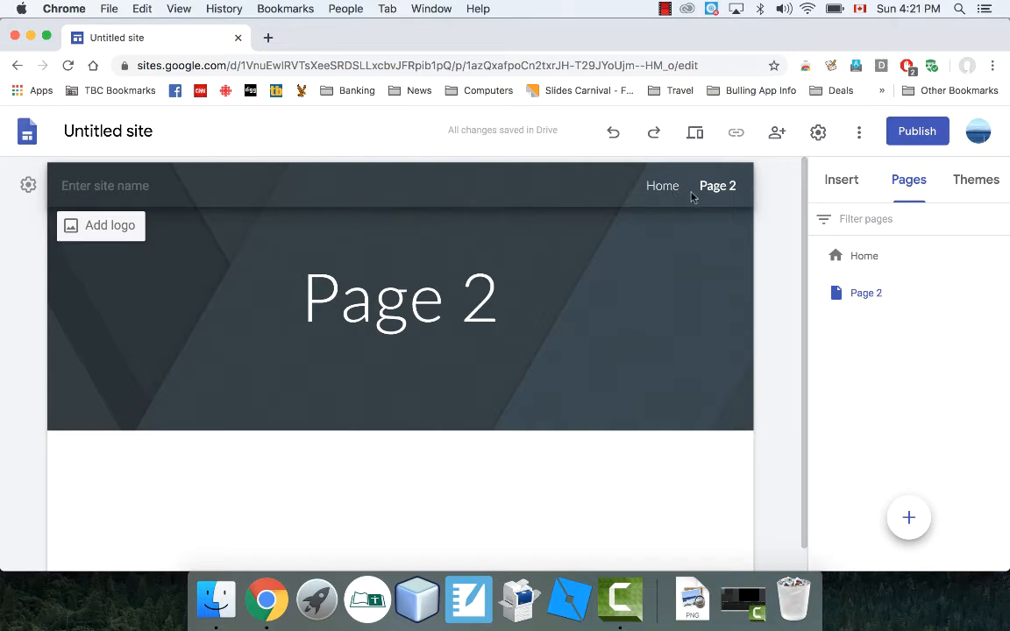
Browse the available site themes and apply the Vision theme to the site
left_click(977, 180)
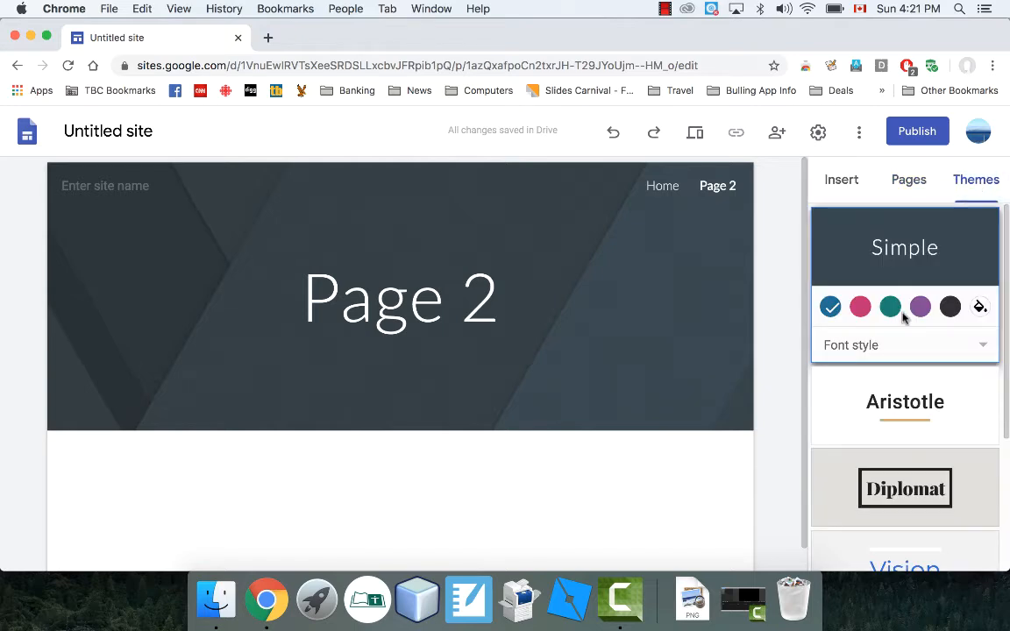
scroll(905, 377, "down", 5)
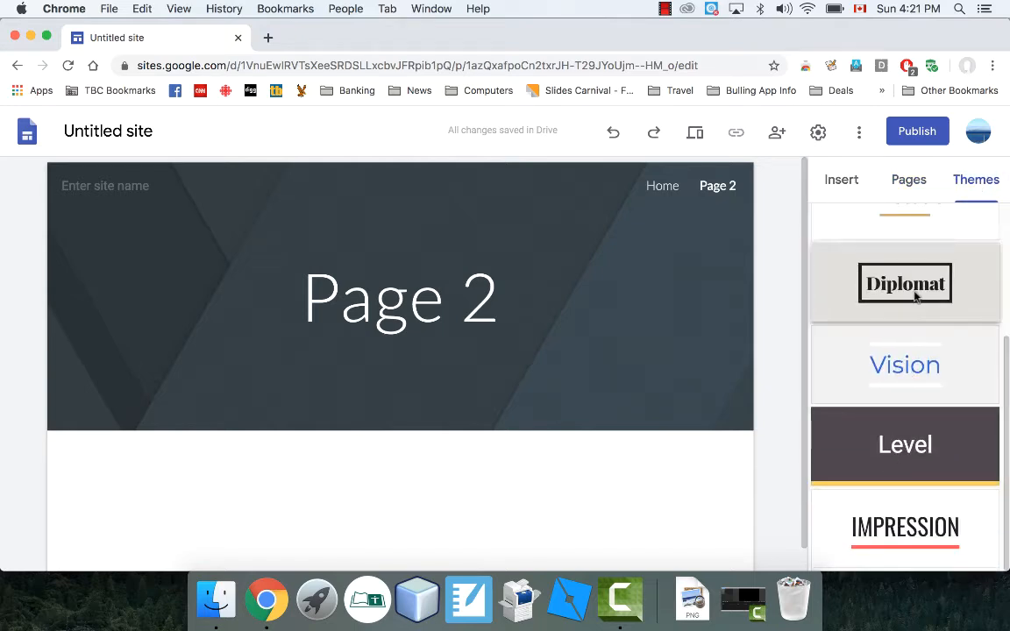
scroll(922, 383, "up", 5)
scroll(923, 384, "down", 5)
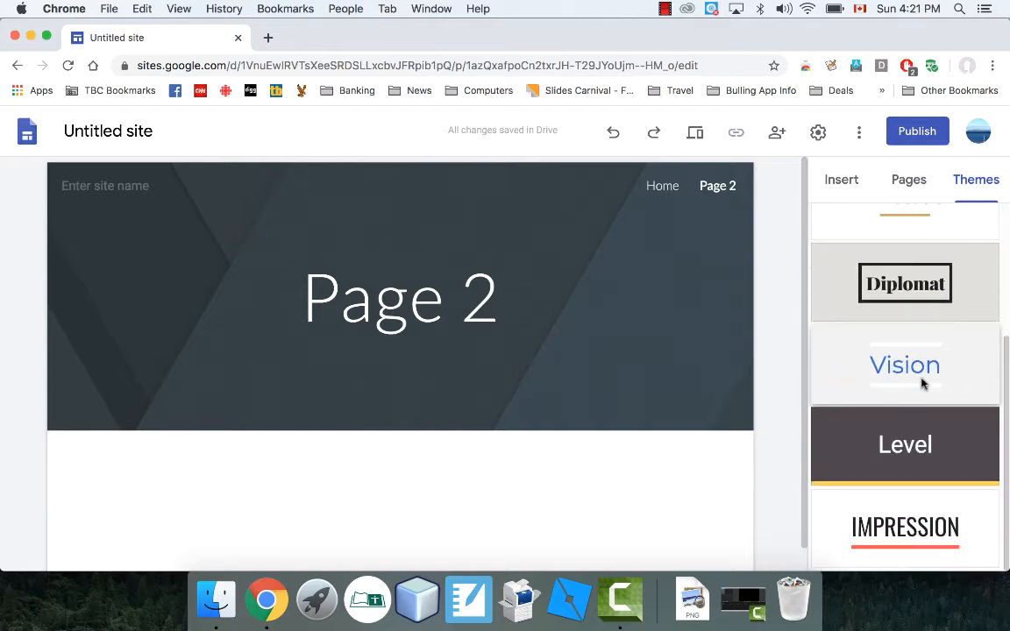
left_click(901, 356)
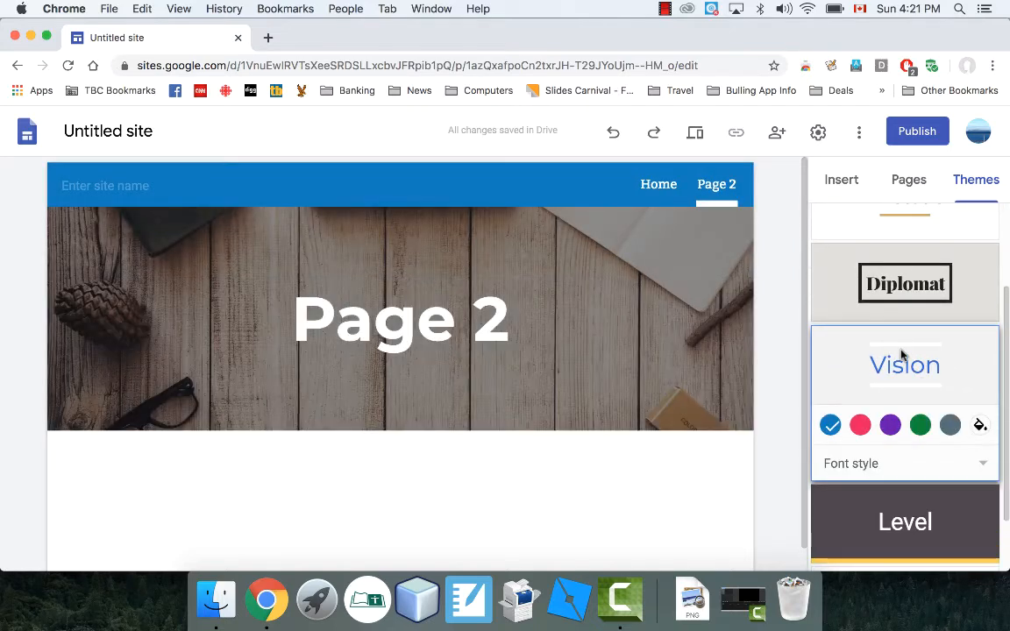
Look at the Vision theme's font style options and set its colour to purple
scroll(965, 377, "down", 2)
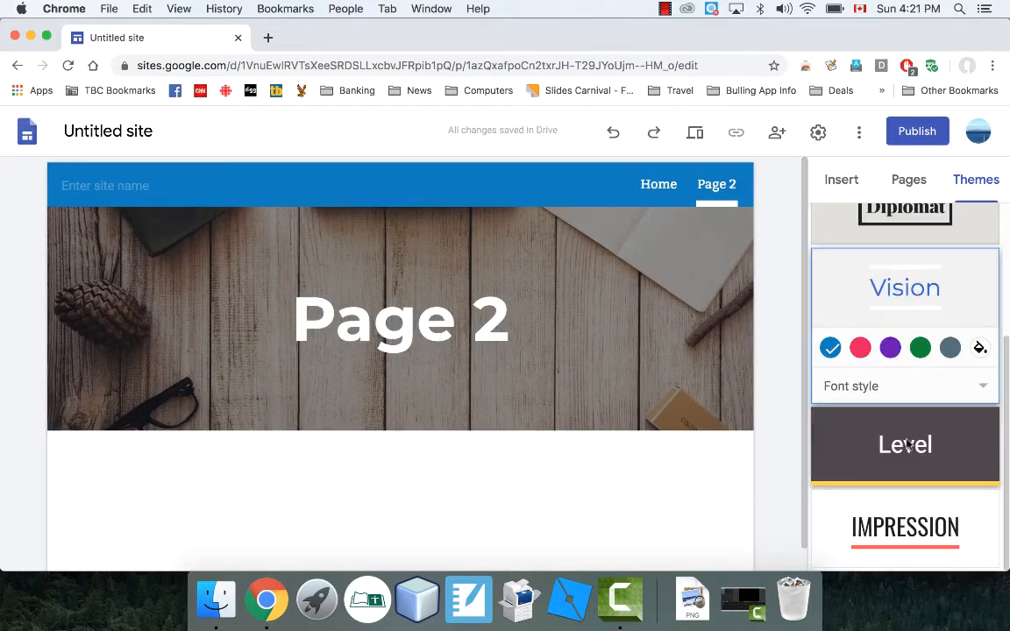
left_click(982, 387)
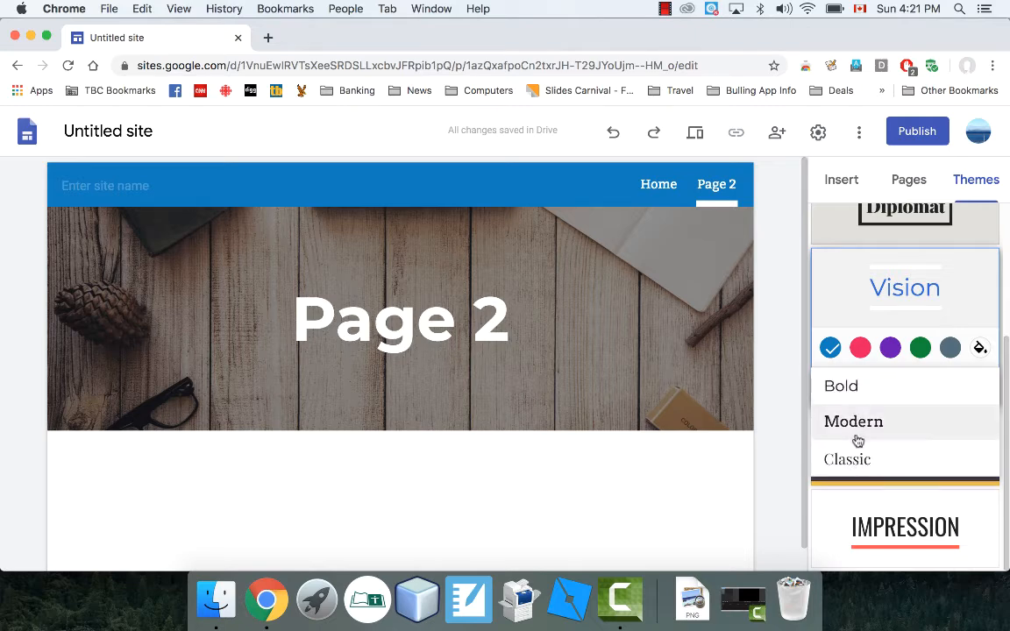
left_click(890, 348)
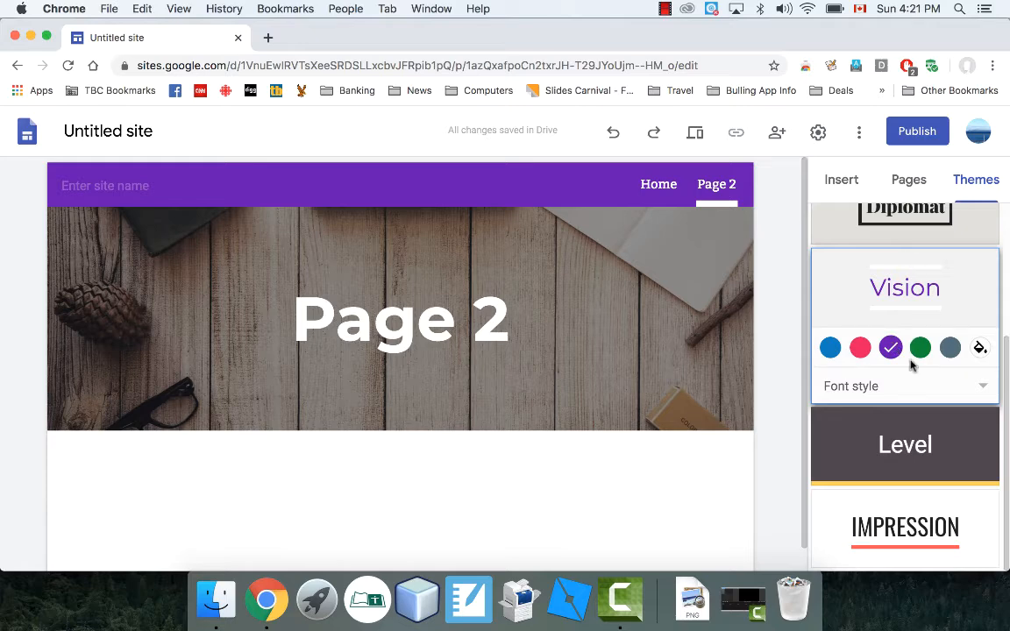
scroll(901, 324, "up", 5)
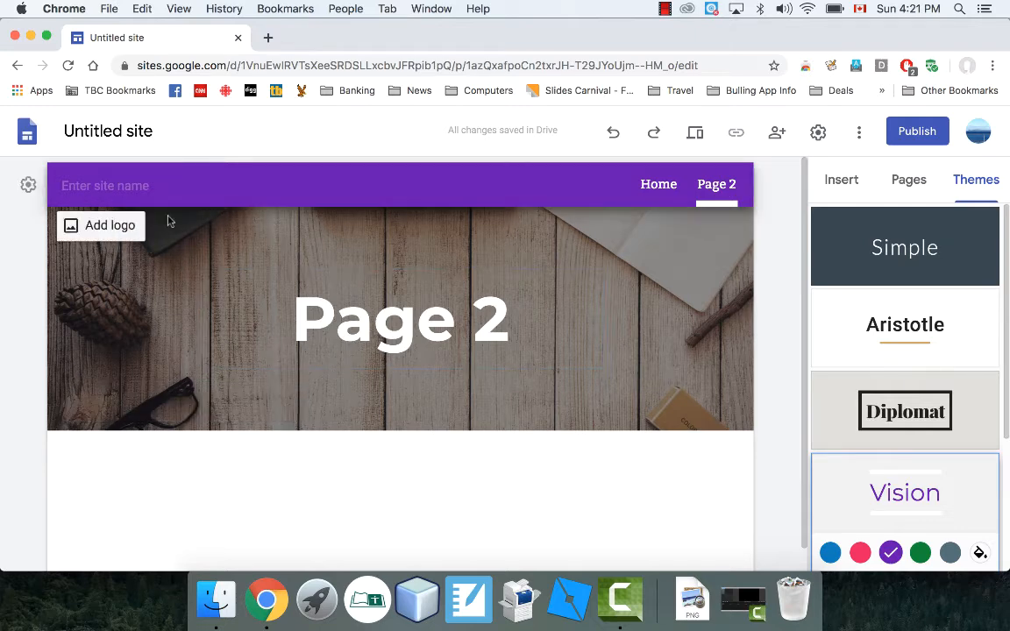
Review the Home page's sections in the applied theme and look through the elements available for insertion
left_click(842, 183)
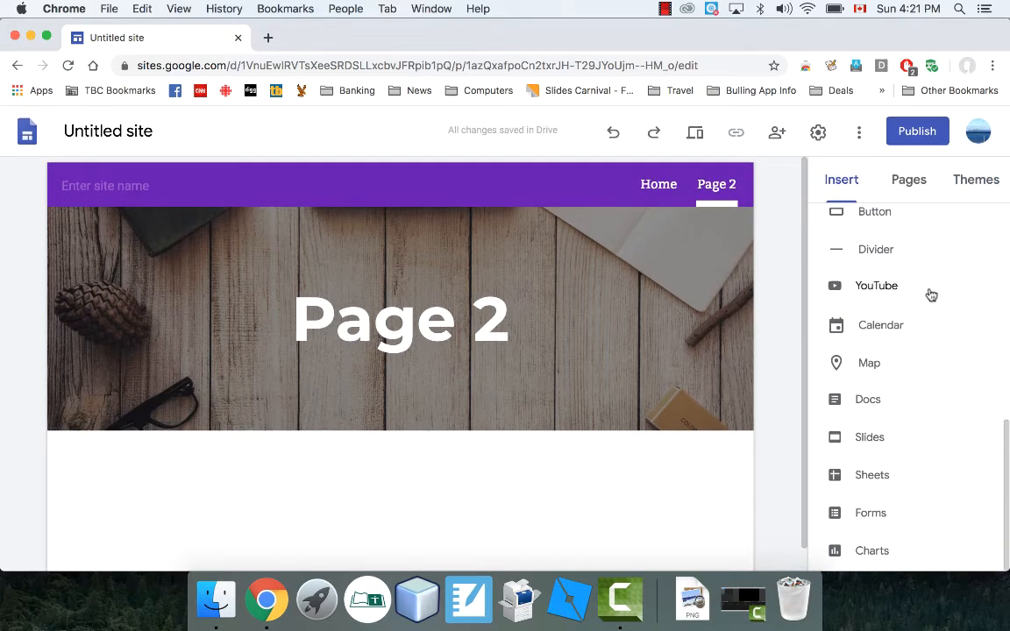
scroll(931, 295, "up", 10)
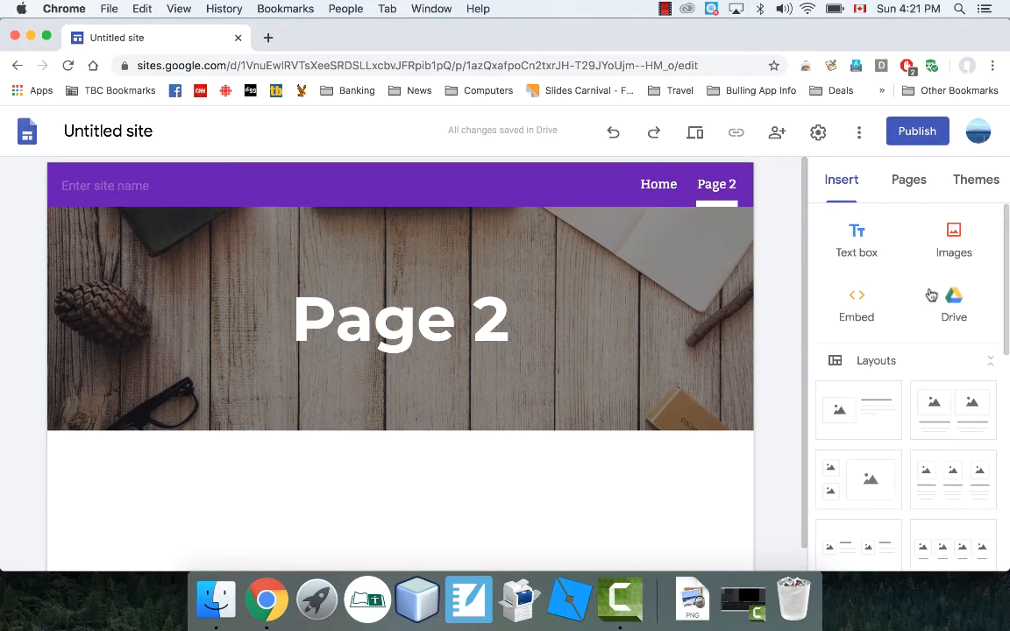
left_click(905, 182)
left_click(864, 260)
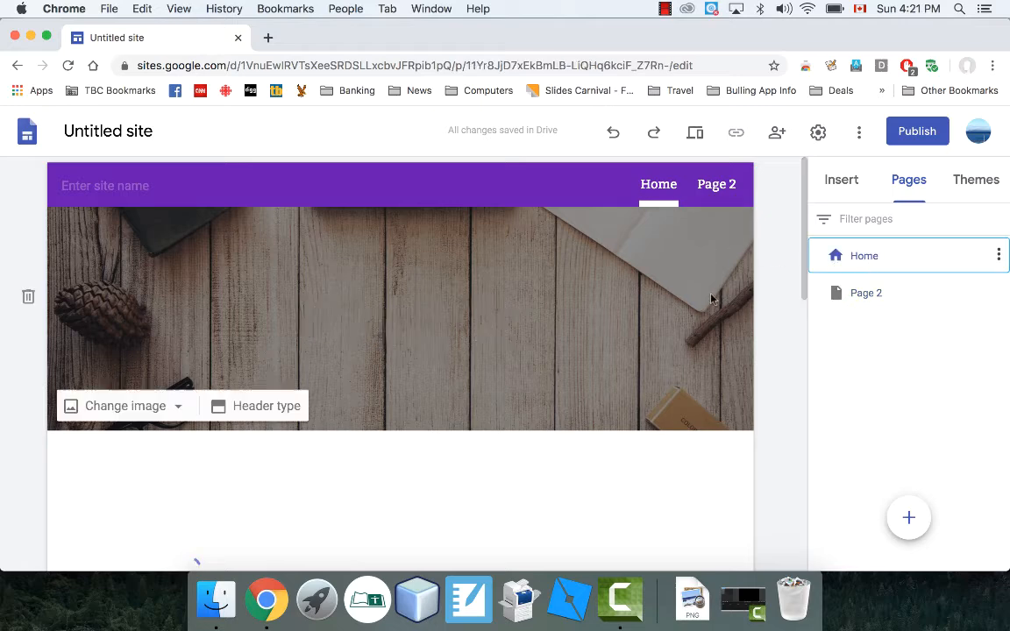
scroll(544, 342, "down", 3)
scroll(544, 342, "down", 2)
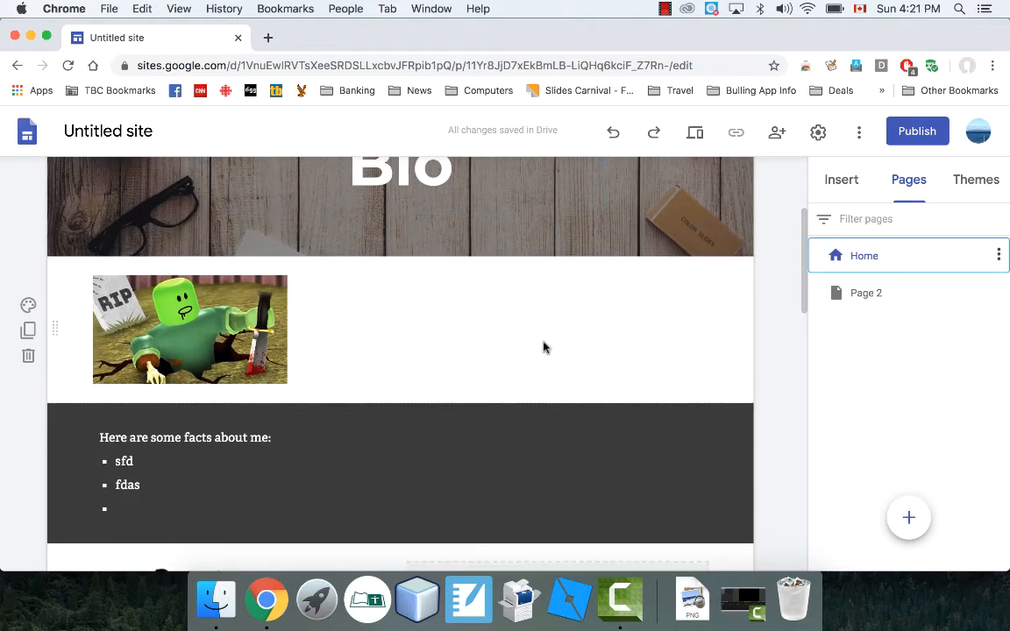
left_click(235, 412)
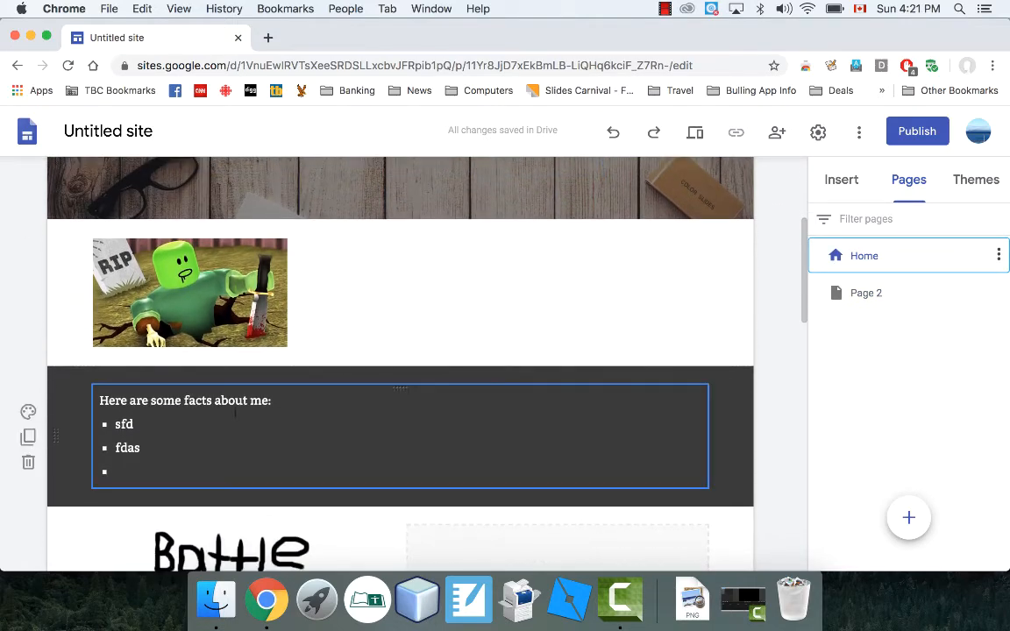
scroll(348, 372, "up", 5)
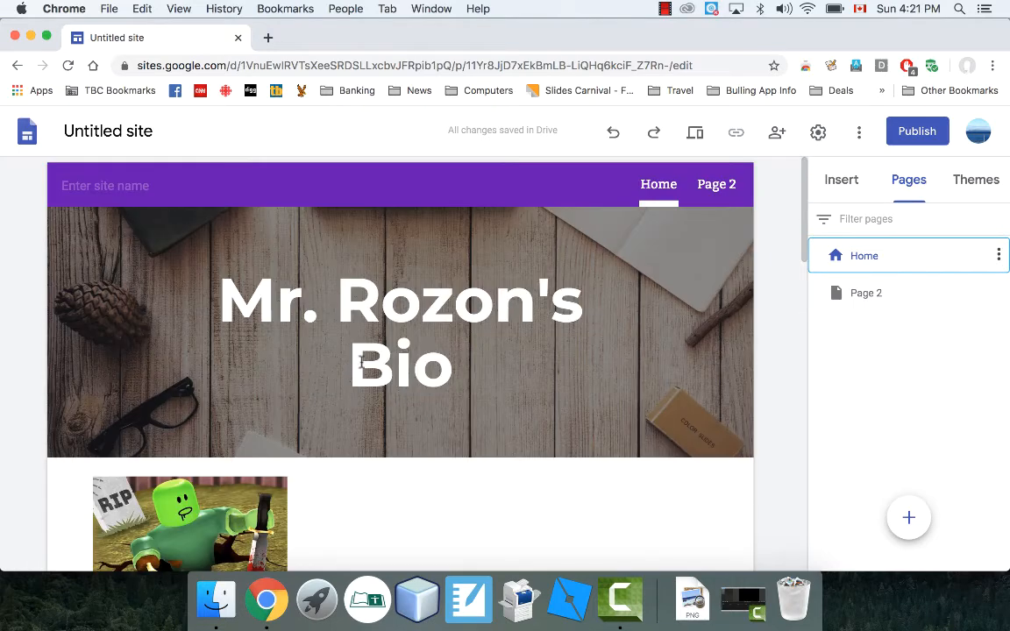
left_click(844, 184)
scroll(861, 395, "down", 10)
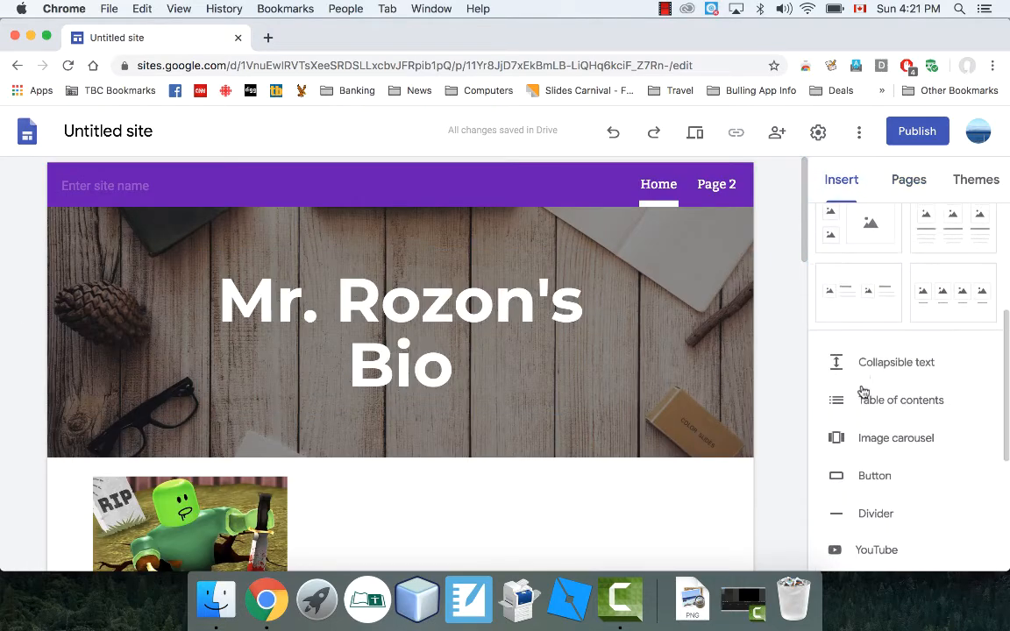
scroll(864, 392, "down", 2)
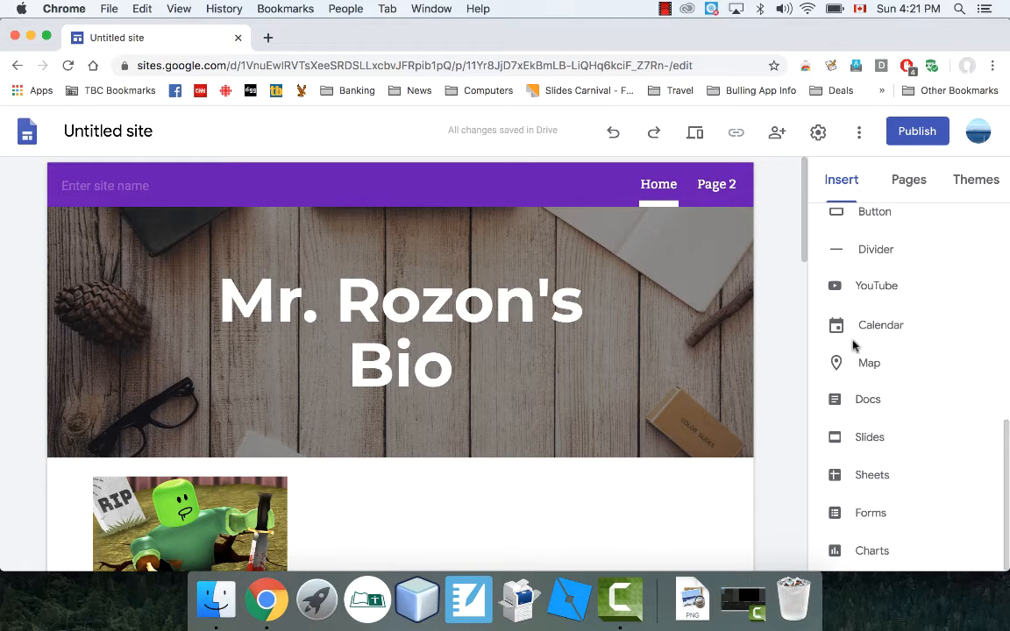
scroll(853, 345, "up", 10)
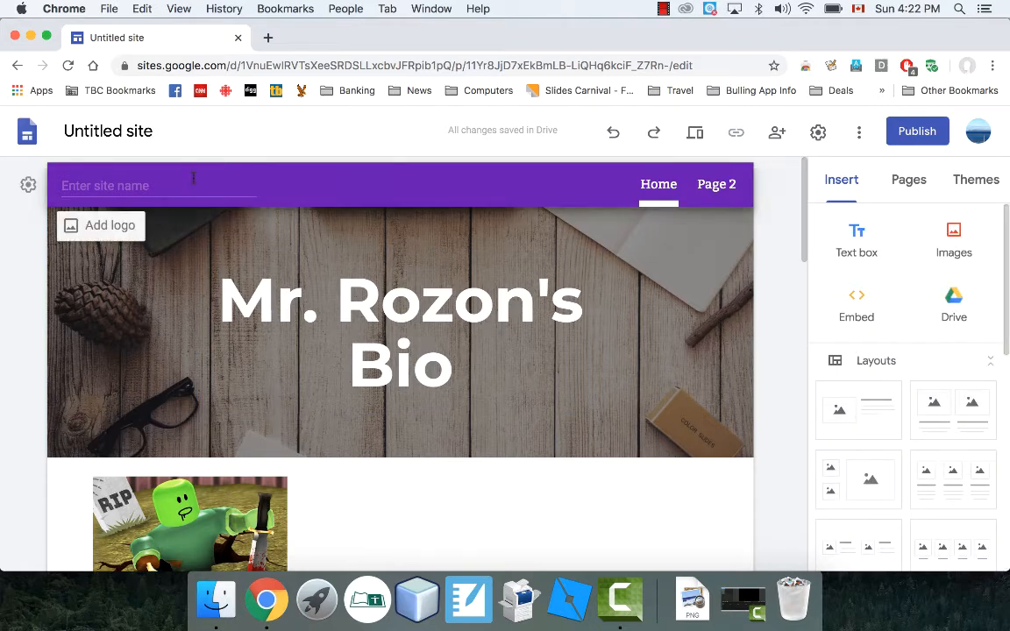
Rename the untitled site with the same titled surname used in the page heading, followed by "Bio 2020"
left_click(112, 130)
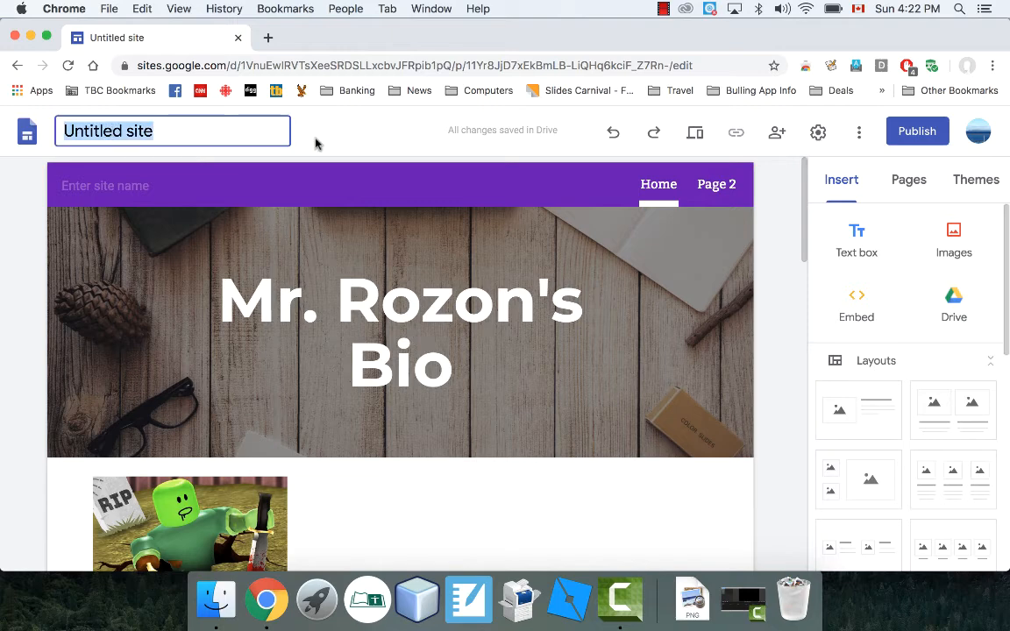
type("Mr. Rozon's Bio 2020")
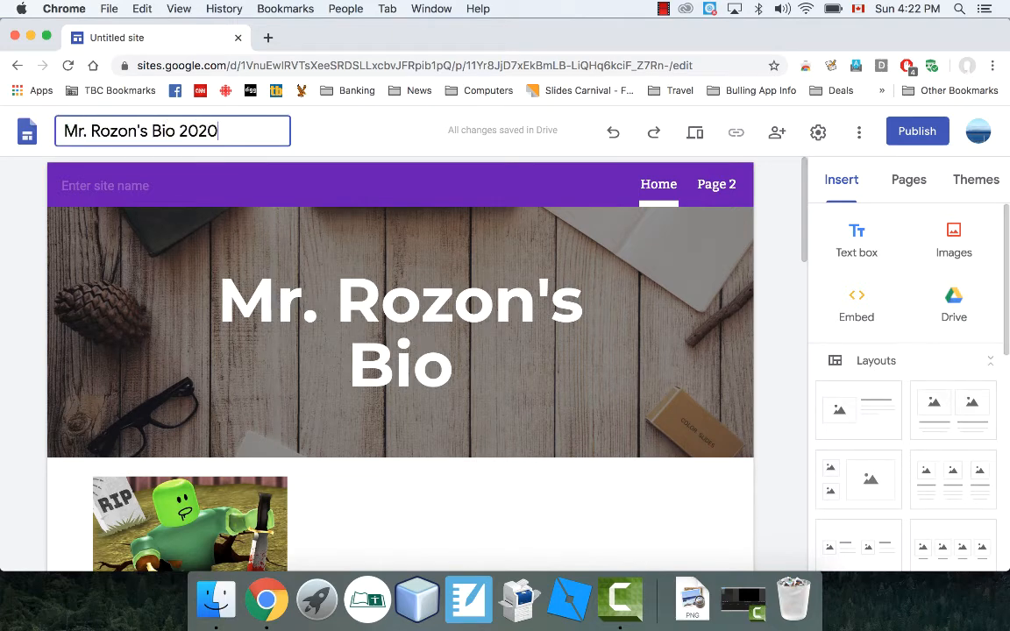
key("Return")
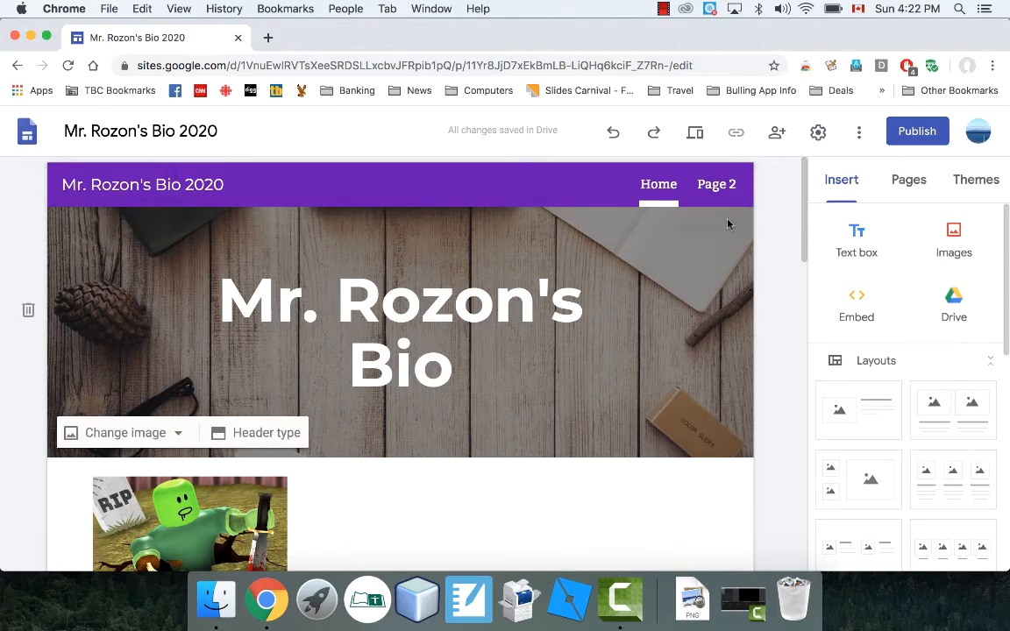
Preview the site at large-screen size, look through the Home page, and switch to Page 2 and back
left_click(860, 132)
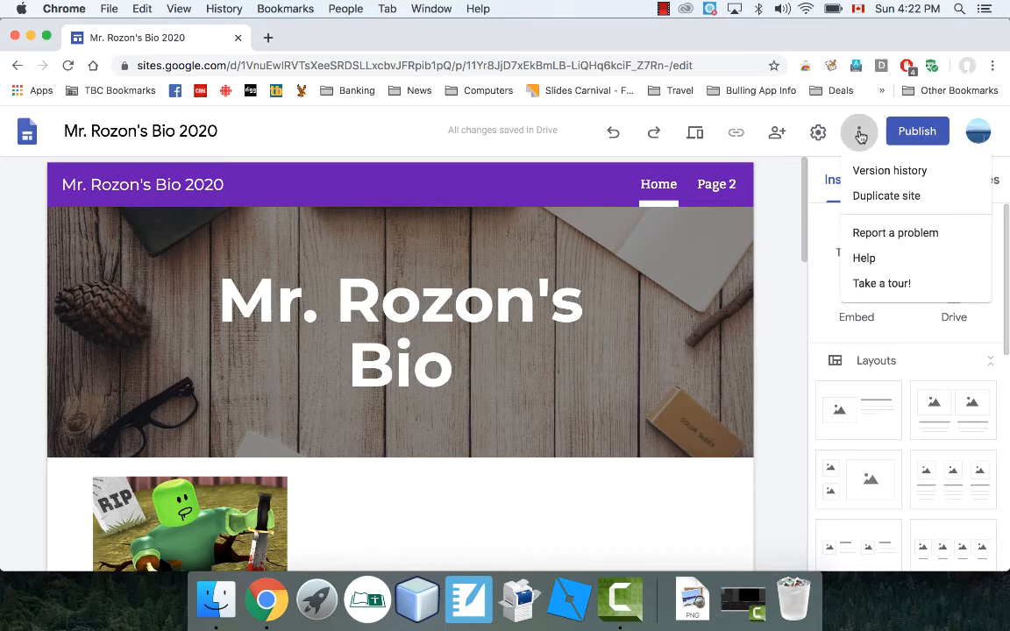
left_click(696, 135)
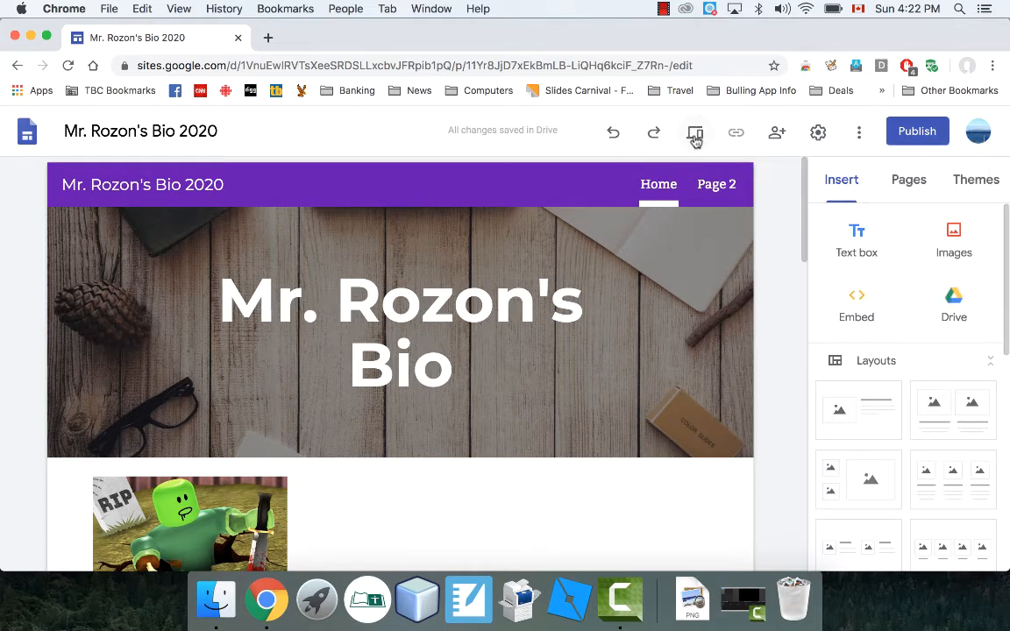
left_click(696, 136)
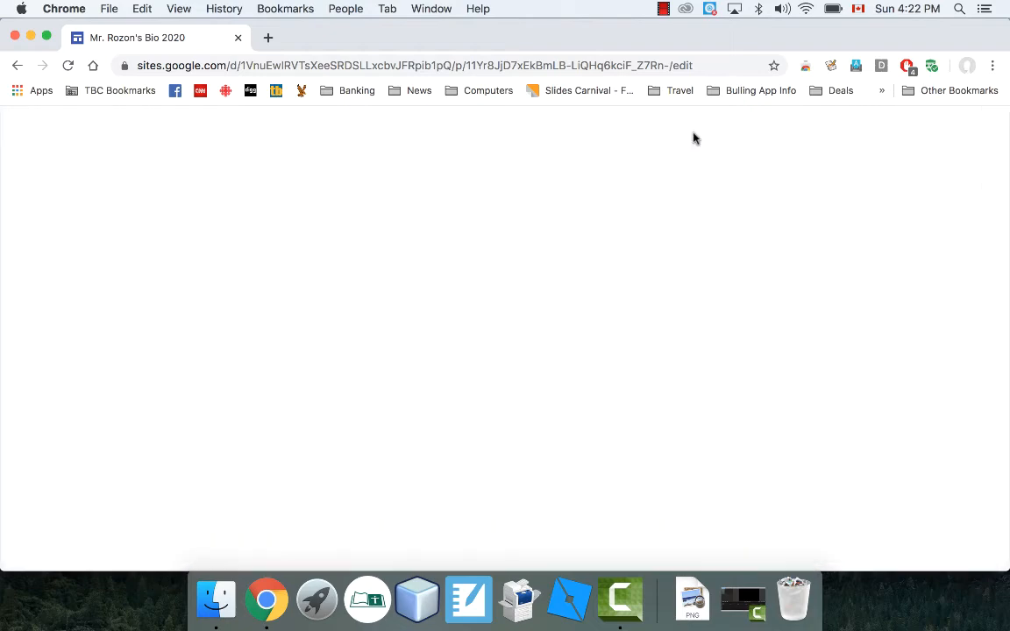
scroll(471, 319, "down", 3)
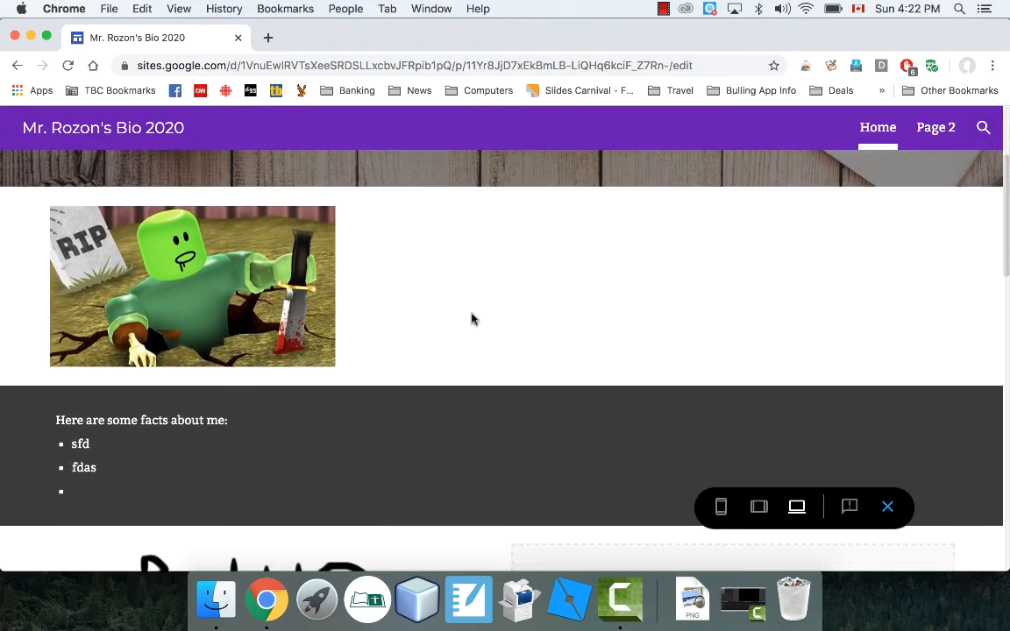
scroll(472, 319, "down", 4)
scroll(833, 194, "up", 6)
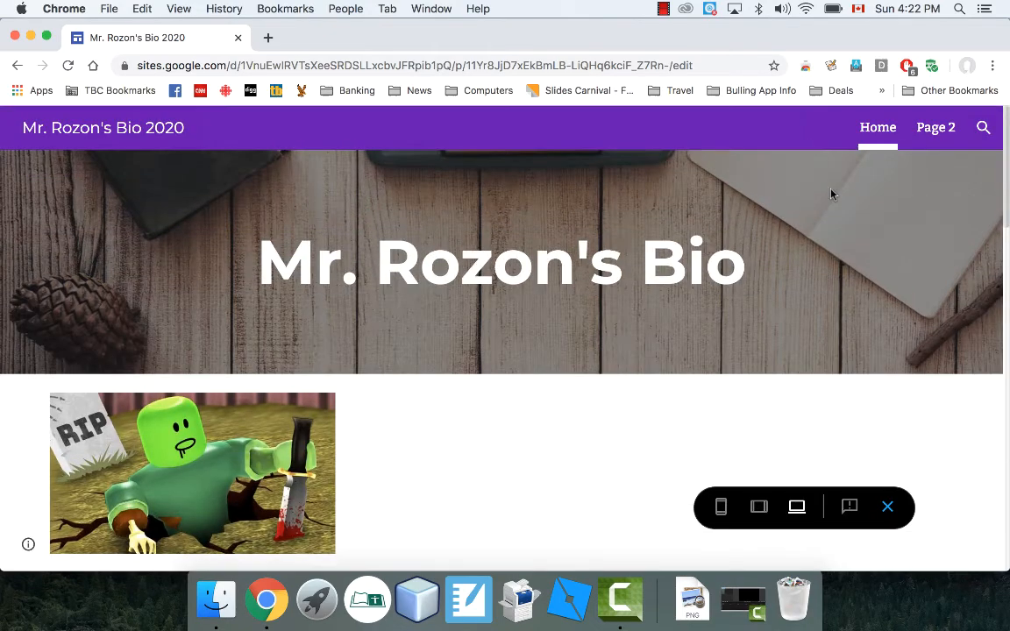
left_click(936, 131)
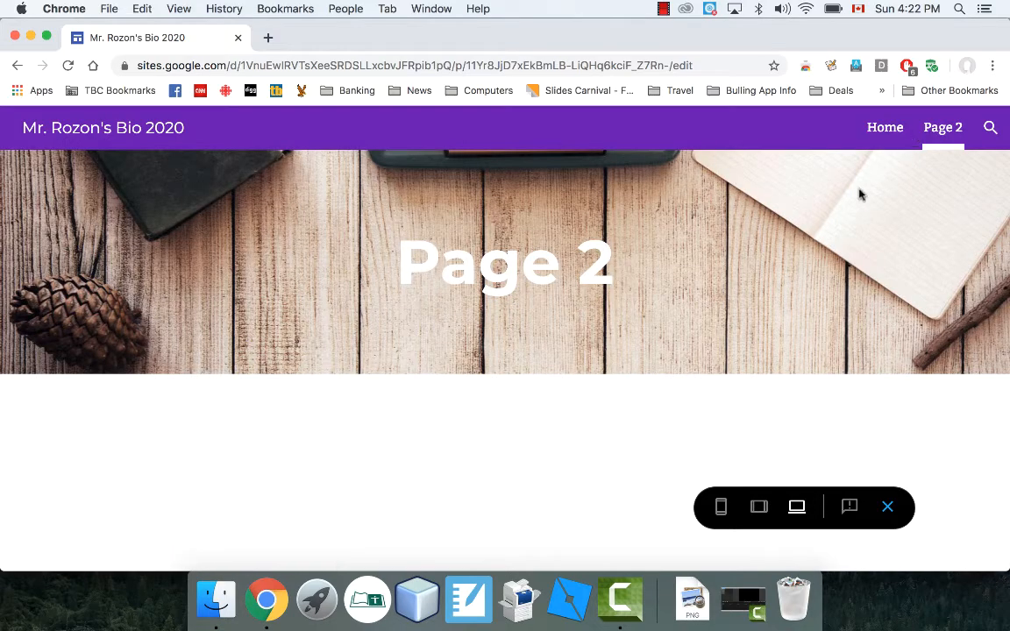
left_click(887, 131)
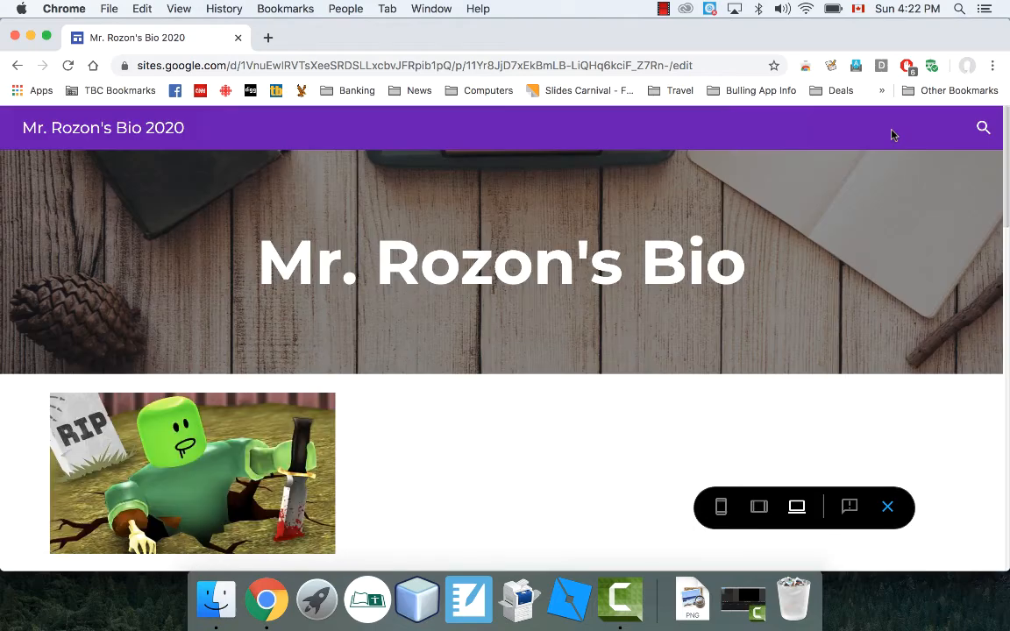
Switch the preview to phone size and examine the whole Home page from its heading to the video
left_click(721, 508)
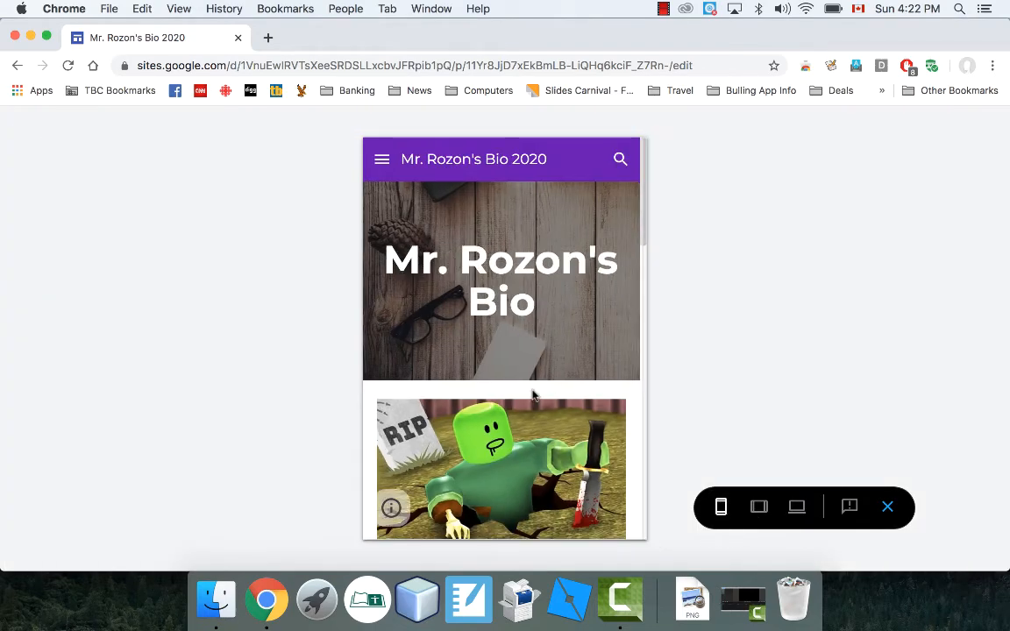
scroll(531, 397, "down", 5)
scroll(532, 397, "down", 10)
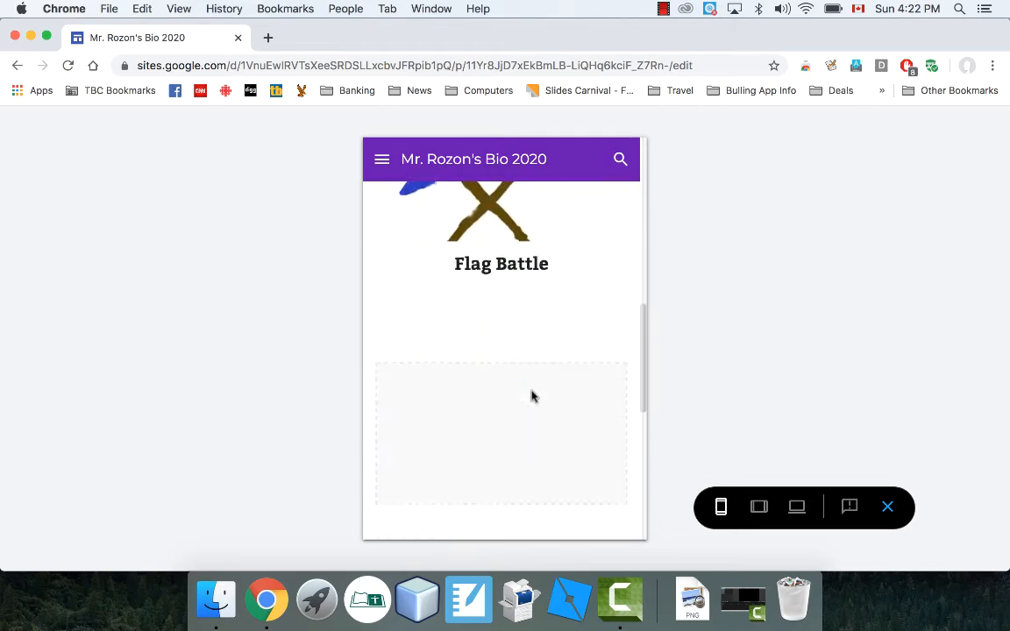
scroll(533, 398, "down", 4)
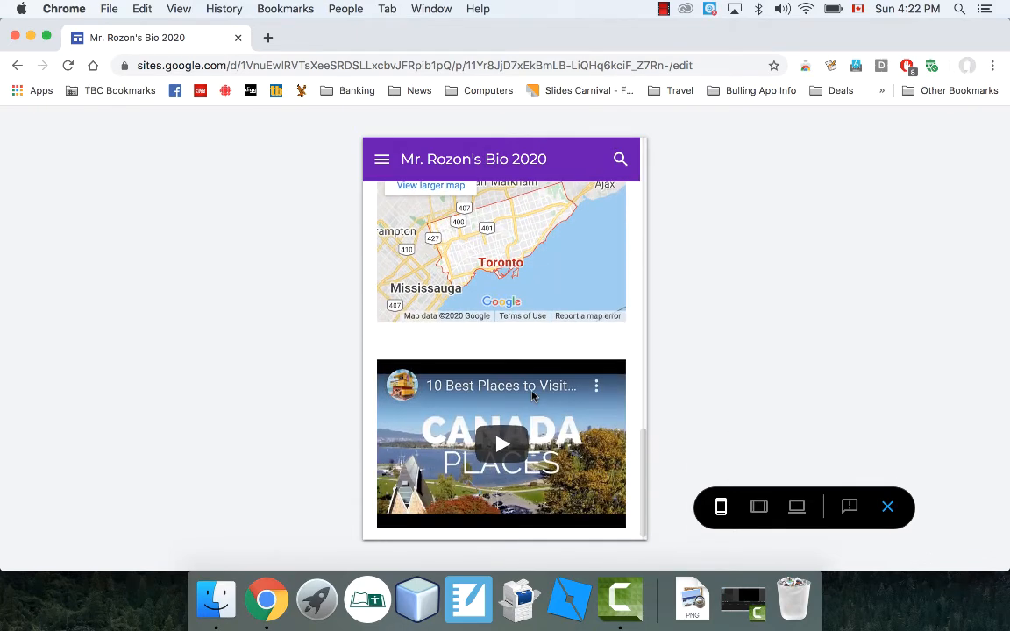
scroll(532, 396, "up", 6)
scroll(531, 396, "up", 8)
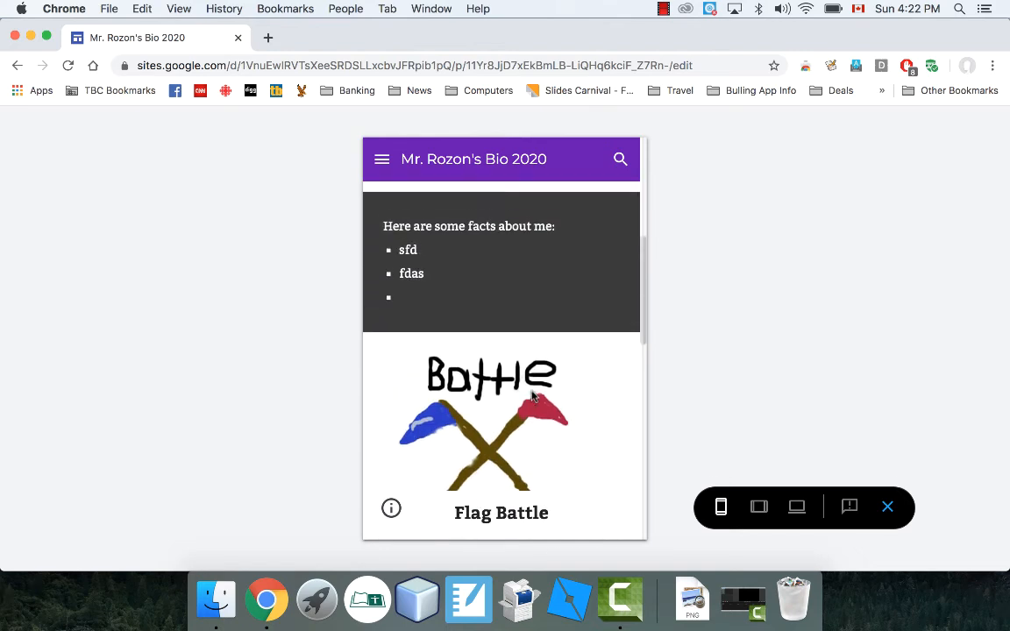
scroll(532, 396, "up", 6)
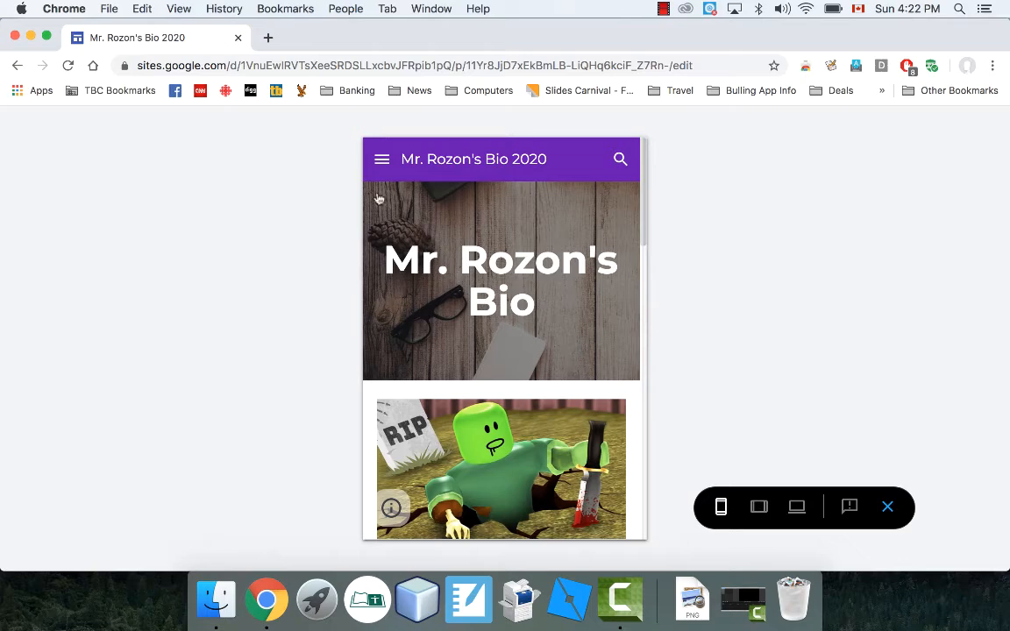
Switch to Page 2 and back to Home through the site's navigation in the phone-size preview
left_click(383, 160)
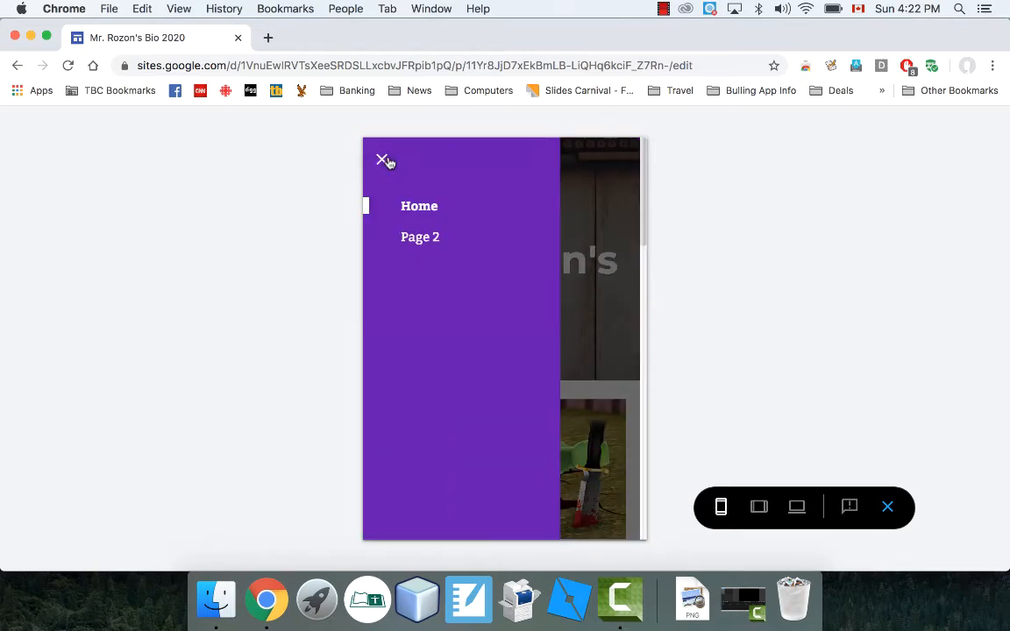
left_click(422, 238)
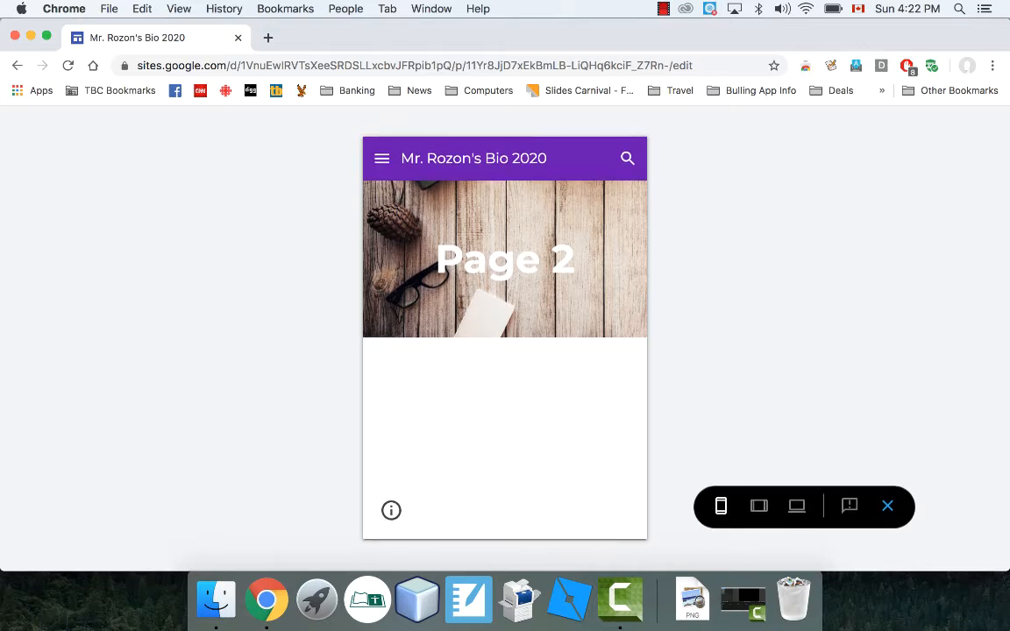
left_click(383, 159)
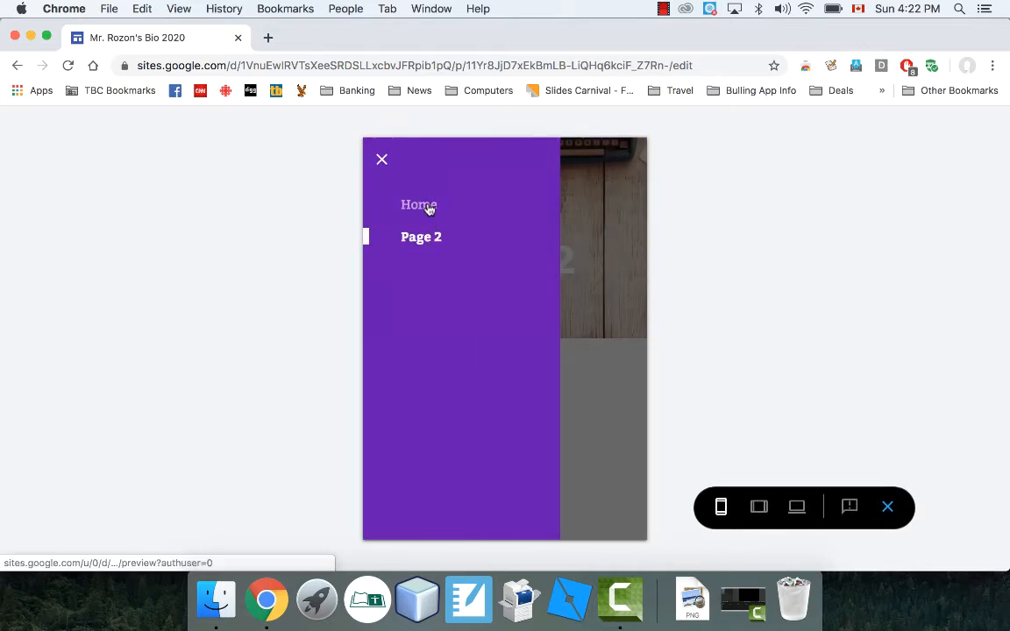
left_click(429, 208)
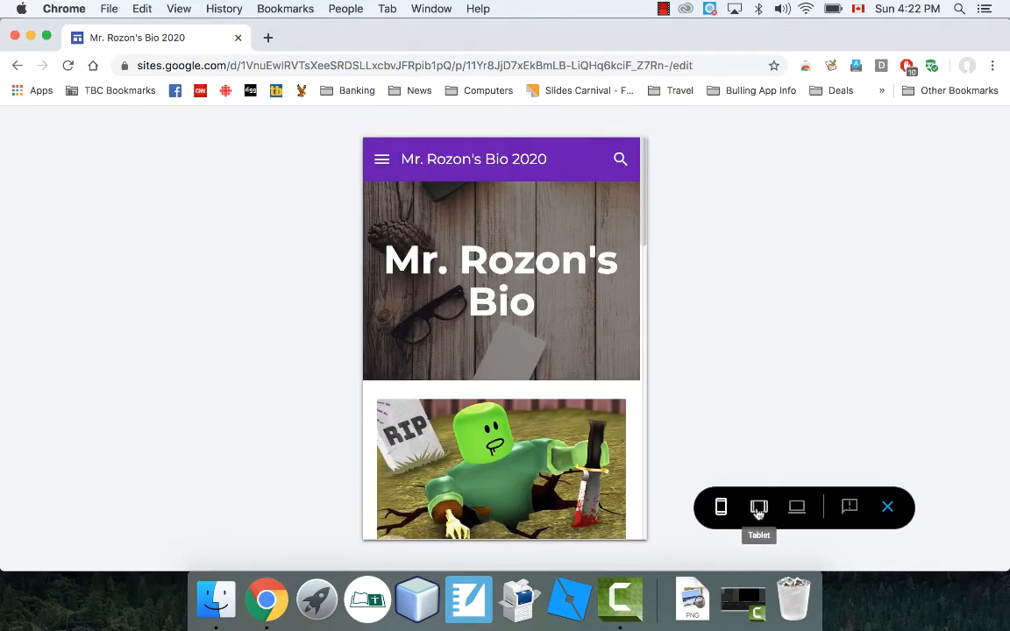
Preview the Home page at tablet size from the heading to the map, and exit the preview
left_click(763, 511)
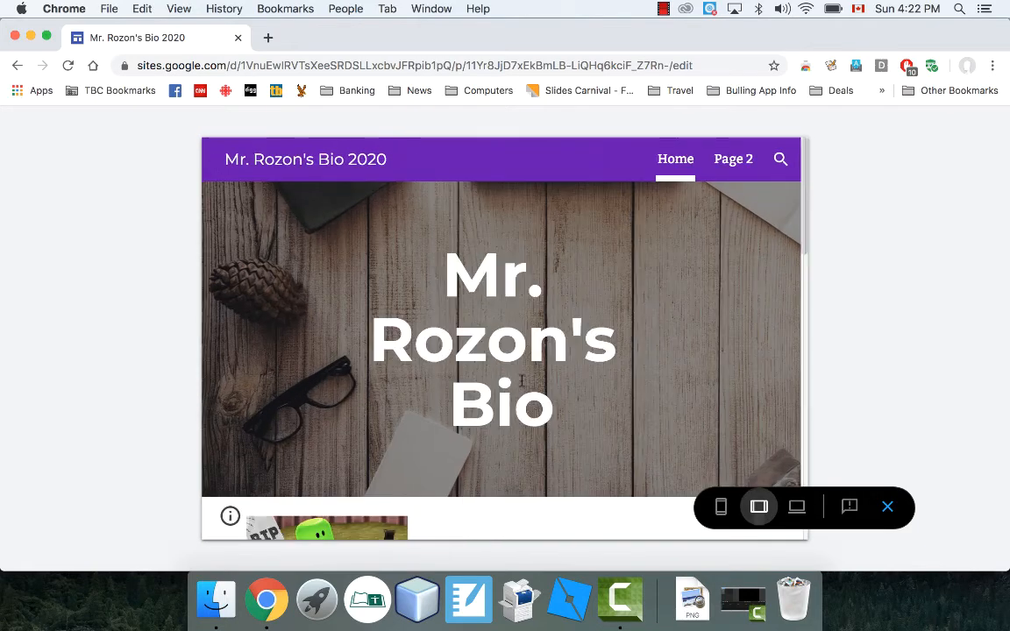
scroll(523, 383, "down", 10)
scroll(522, 384, "down", 5)
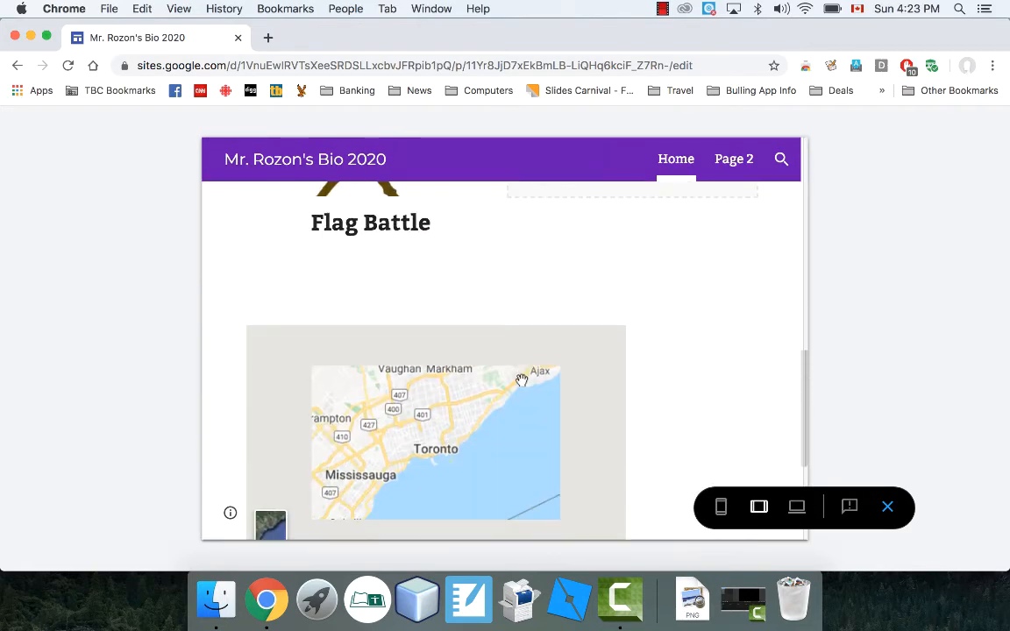
left_click(888, 508)
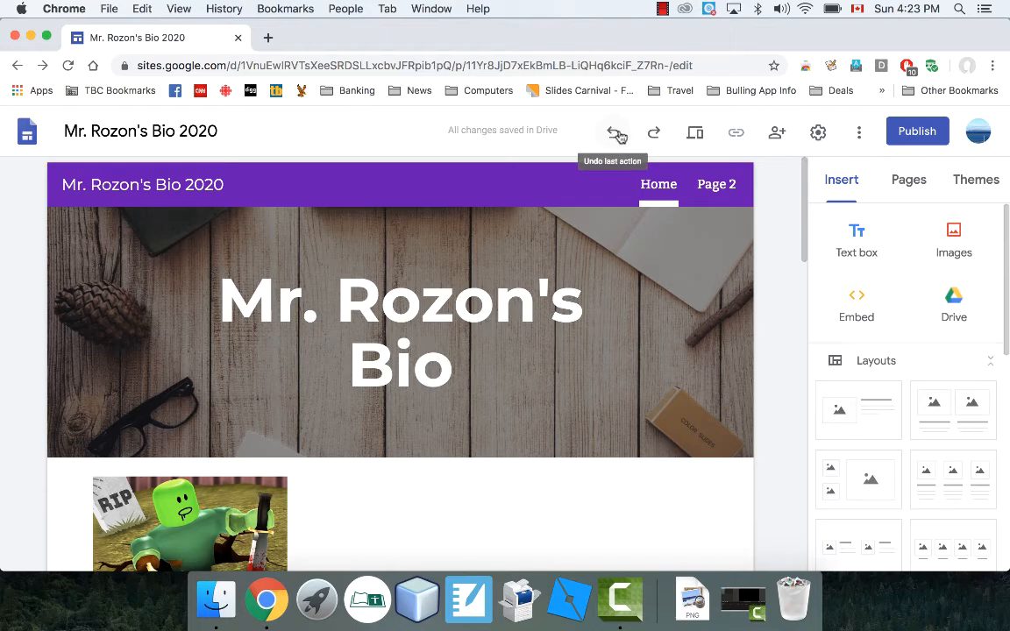
scroll(664, 309, "down", 1)
scroll(664, 309, "down", 2)
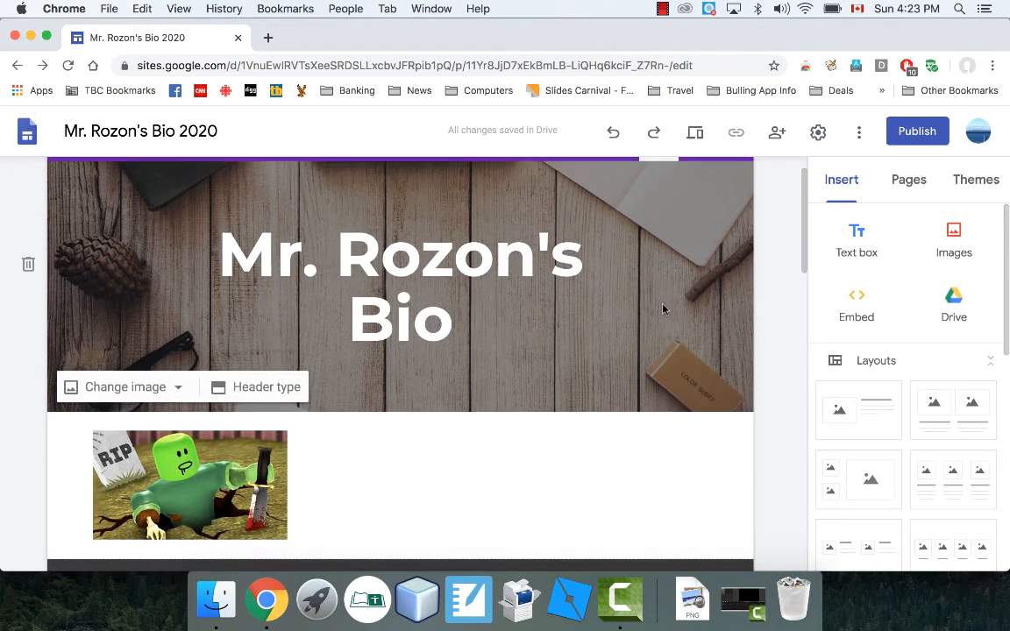
scroll(664, 309, "up", 3)
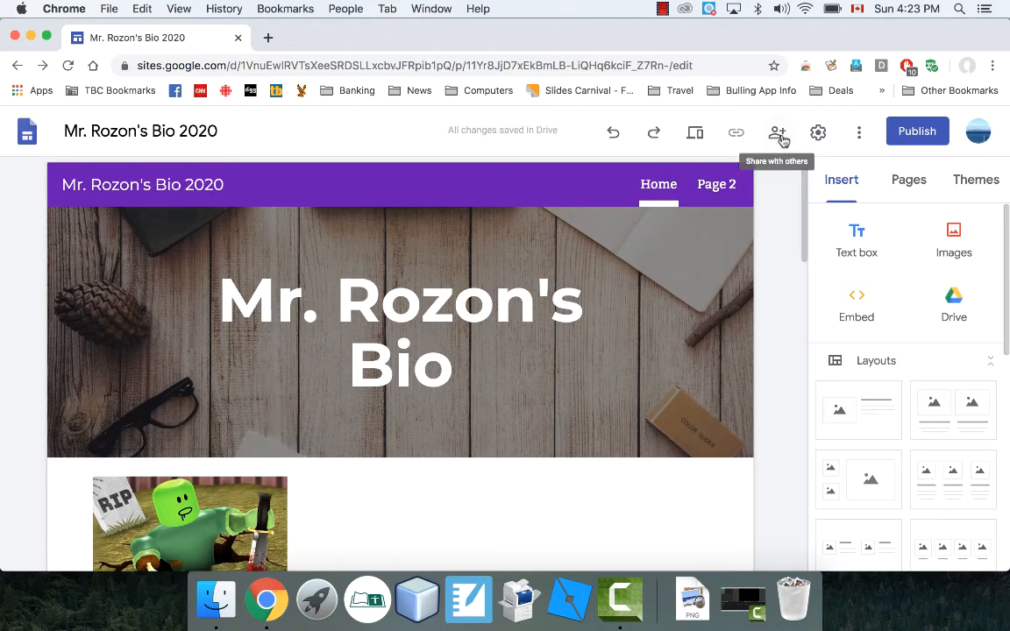
Start publishing the site and examine the fixed domain part and the custom ending of its web address
left_click(906, 134)
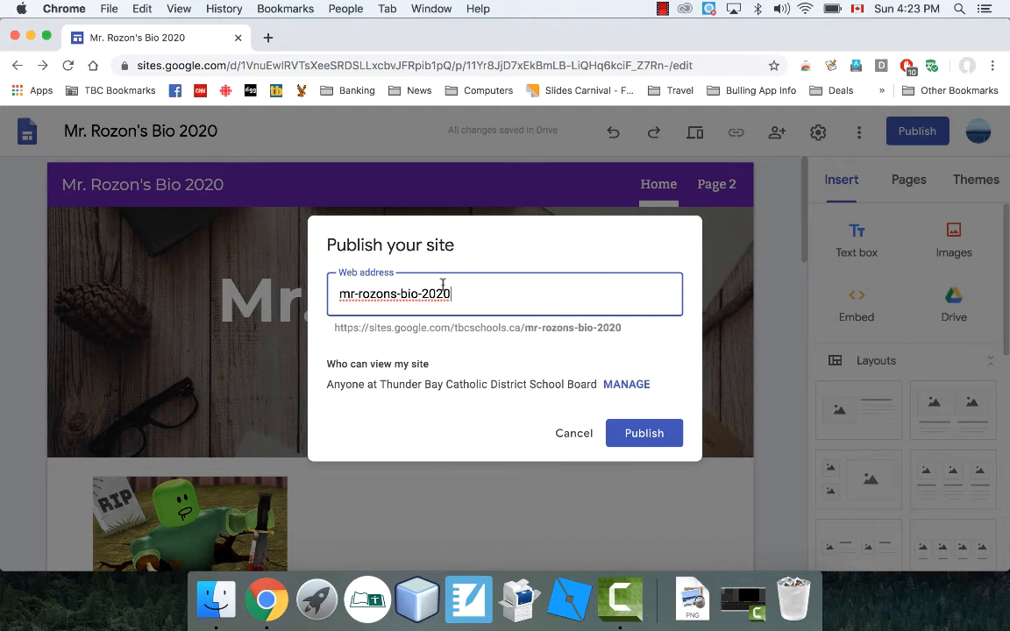
left_click(334, 328)
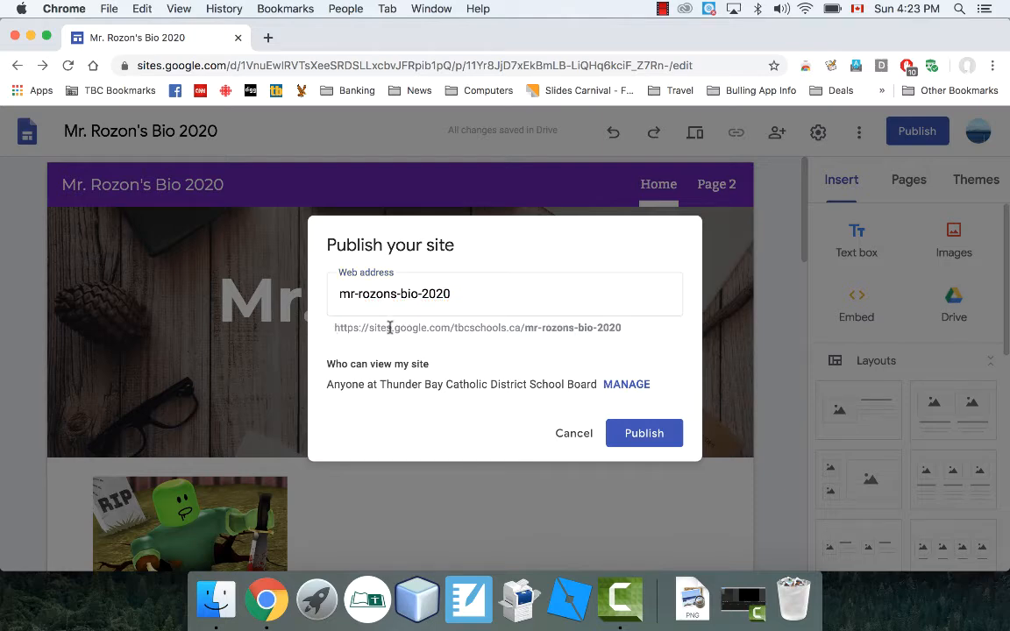
left_click_drag(524, 330, 335, 328)
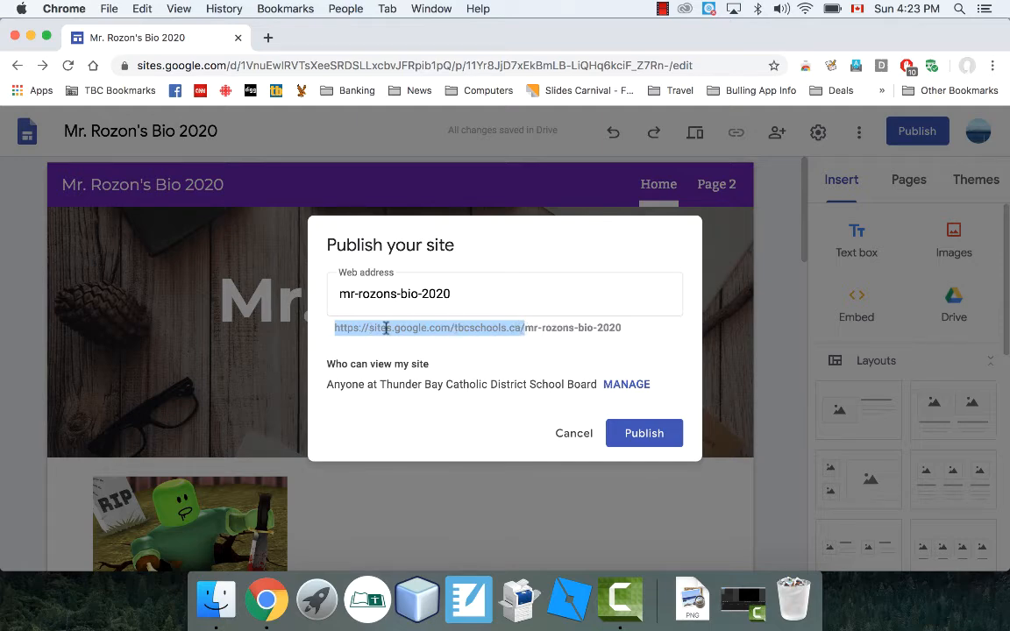
left_click(526, 326)
left_click_drag(525, 326, 613, 329)
left_click(621, 329)
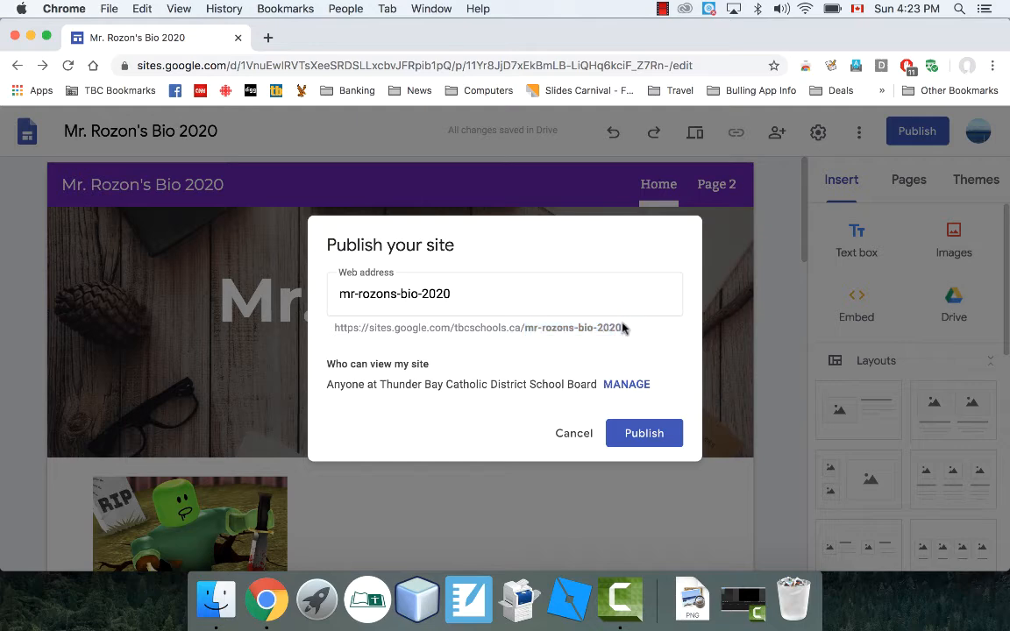
Set the custom ending of the web address to the titled surname followed by 2020, and check the full address
left_click(503, 307)
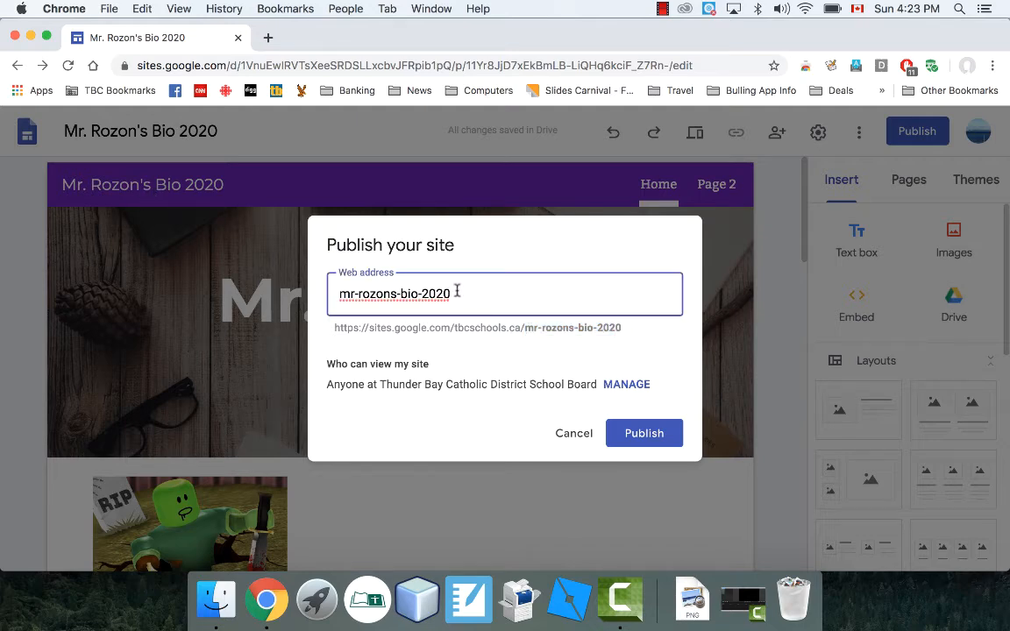
left_click_drag(456, 293, 322, 296)
type("m")
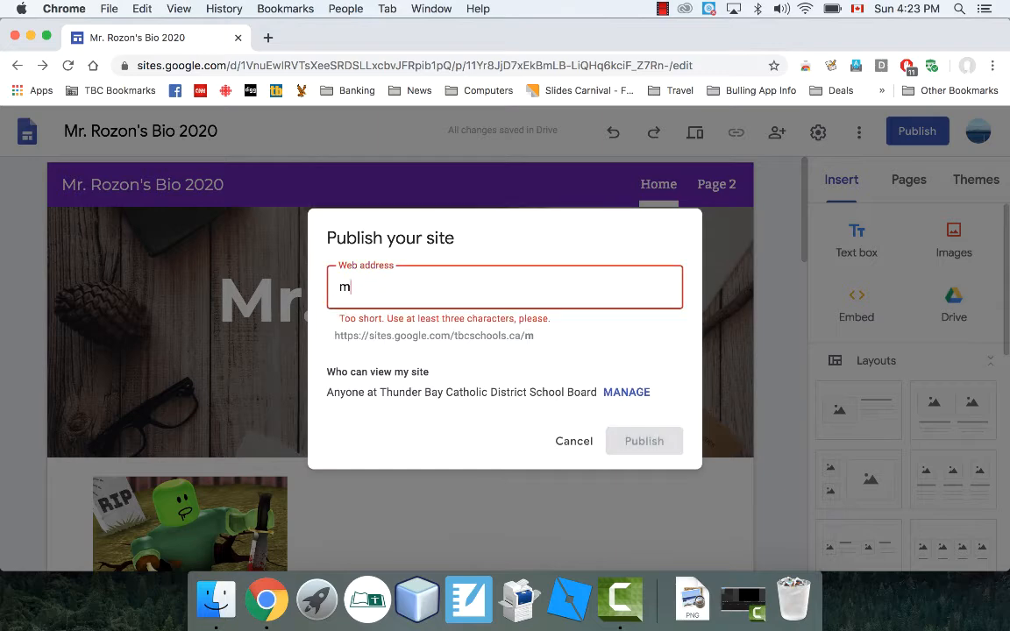
type("rrozon2020")
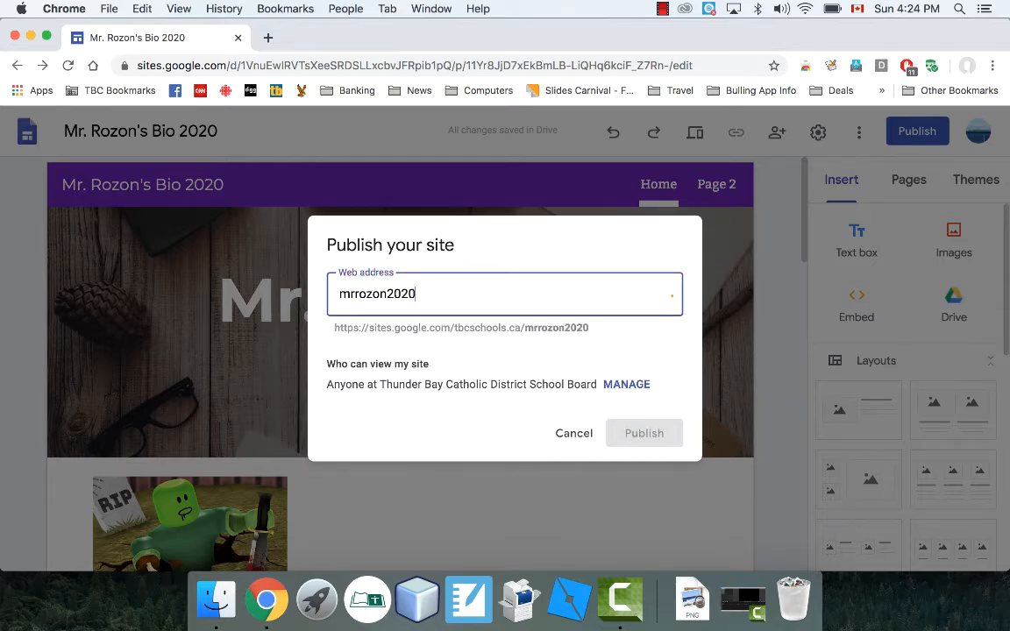
left_click_drag(526, 328, 590, 333)
left_click(589, 333)
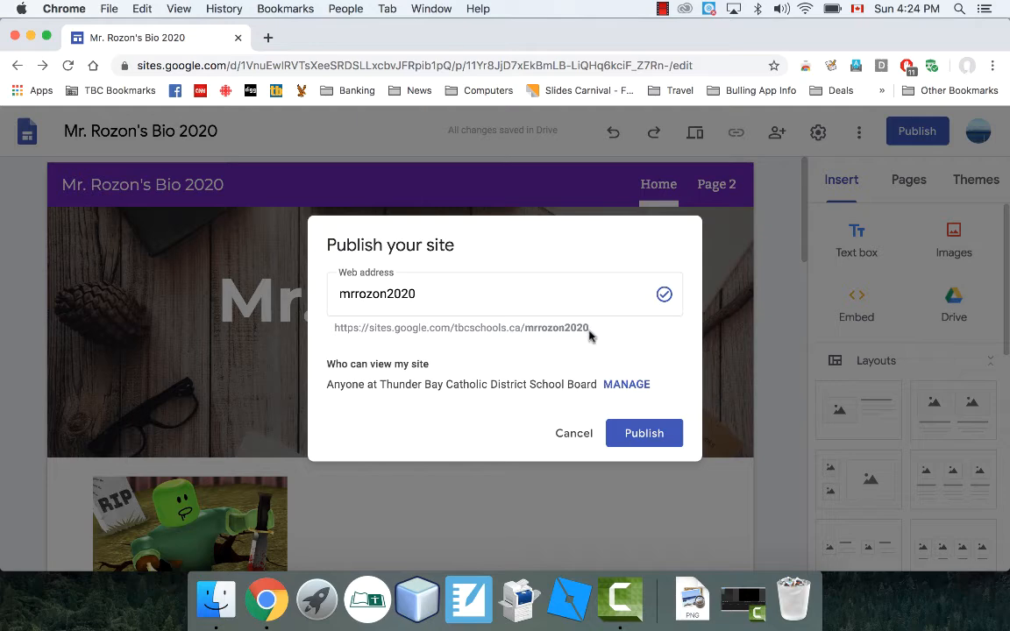
mouse_move(589, 333)
left_mouse_down()
mouse_move(559, 329)
mouse_move(586, 328)
left_mouse_up()
left_click(600, 335)
Try the published-site visibility options for anyone, the Thunder Bay Catholic District School Board and specific people, and return to publishing without saving
left_click(626, 386)
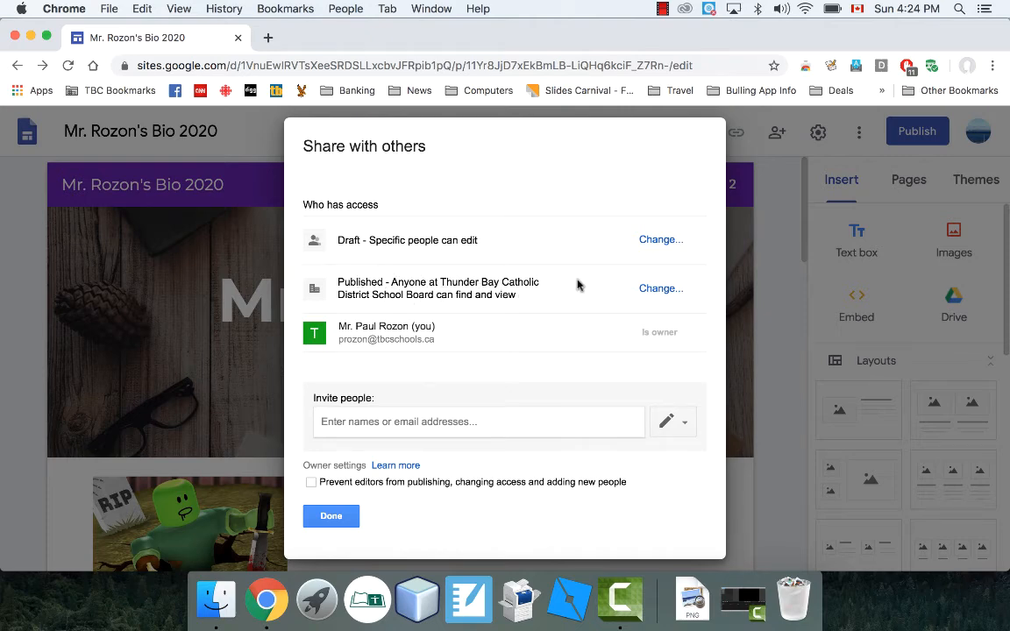
left_click(671, 290)
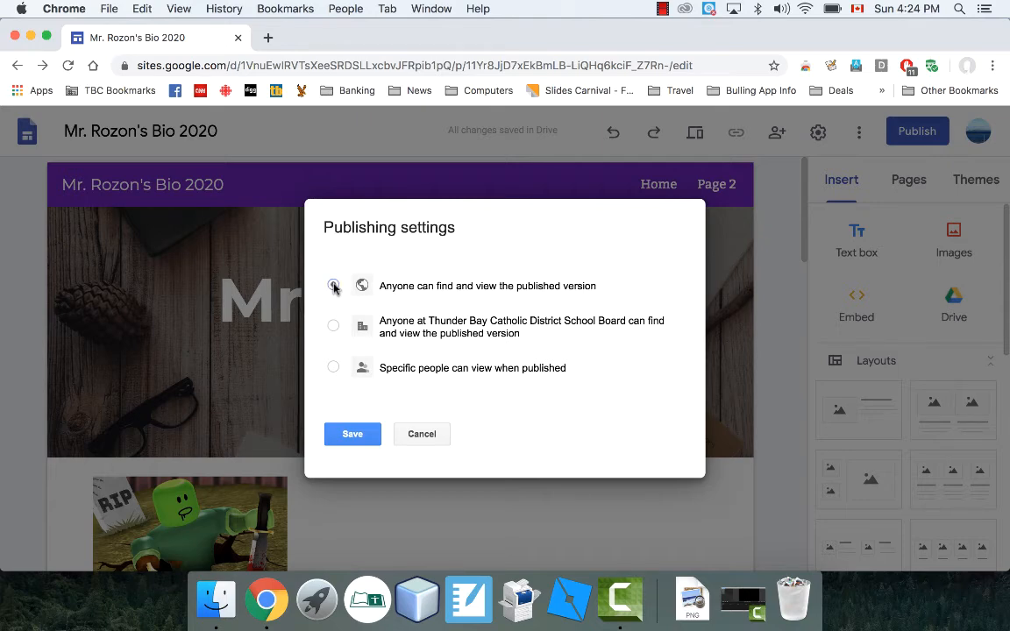
left_click(334, 326)
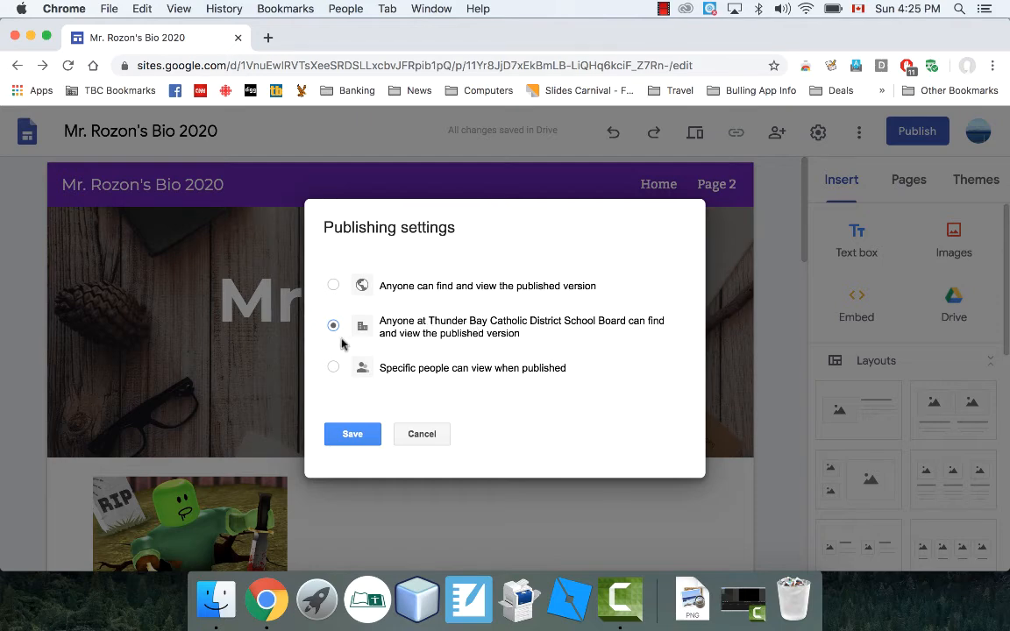
left_click(334, 369)
left_click(334, 325)
left_click(422, 435)
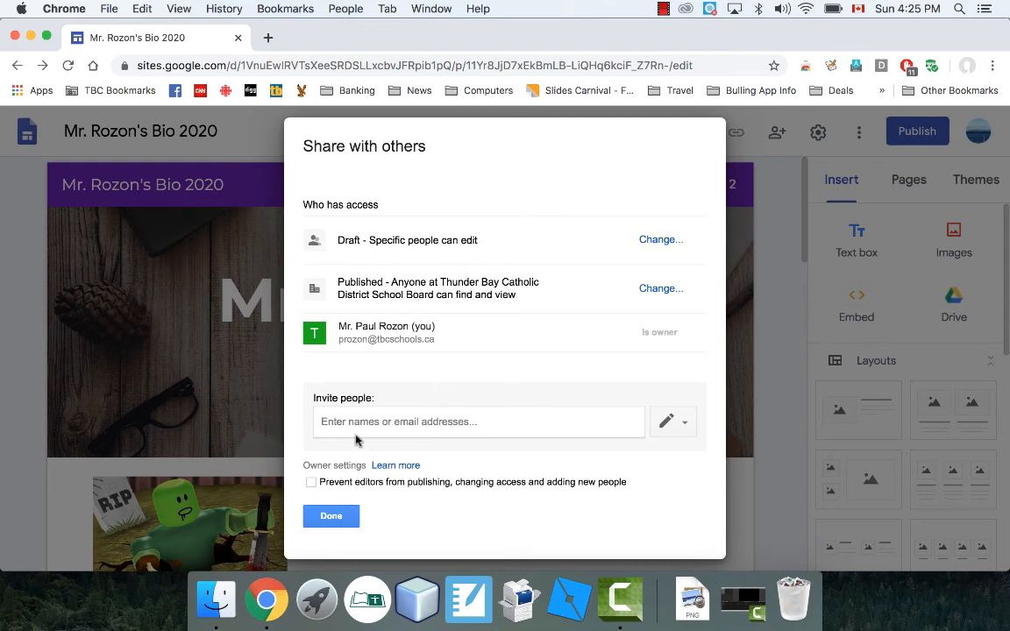
left_click(332, 515)
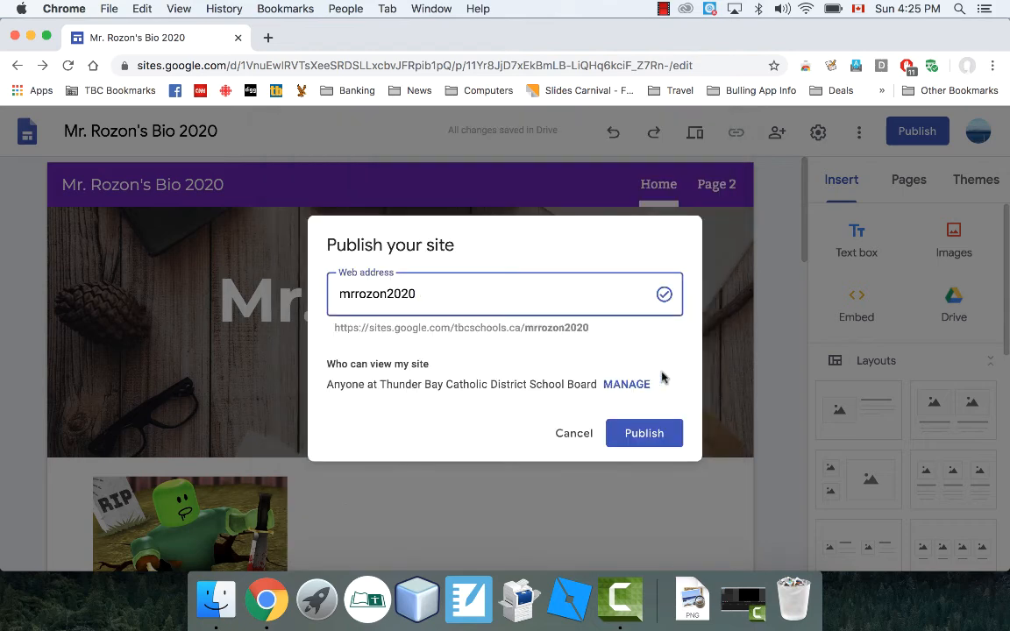
Publish the site and open the published version
left_click(643, 433)
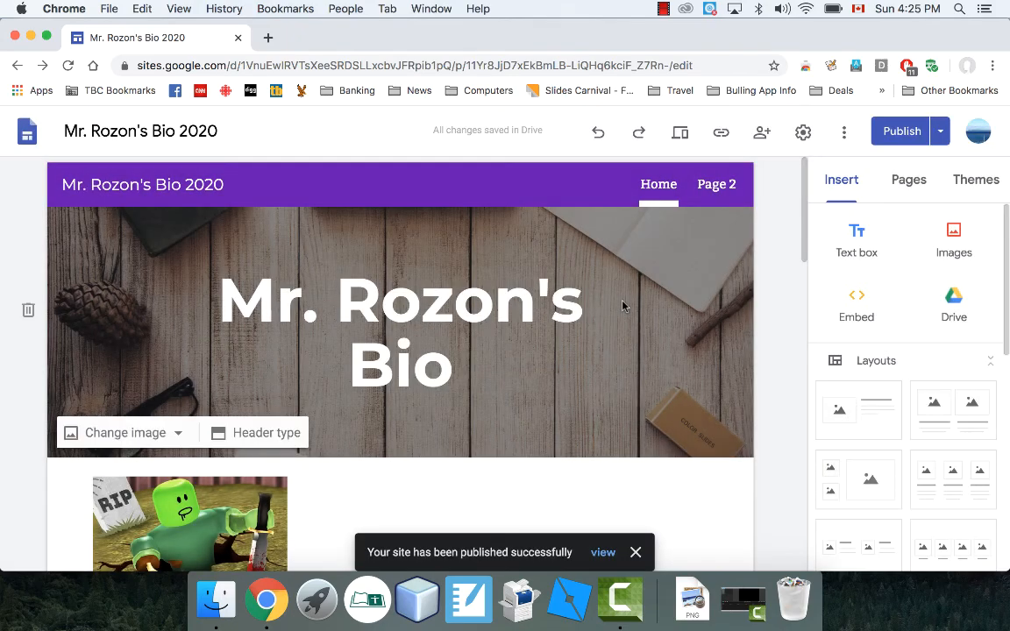
left_click(942, 133)
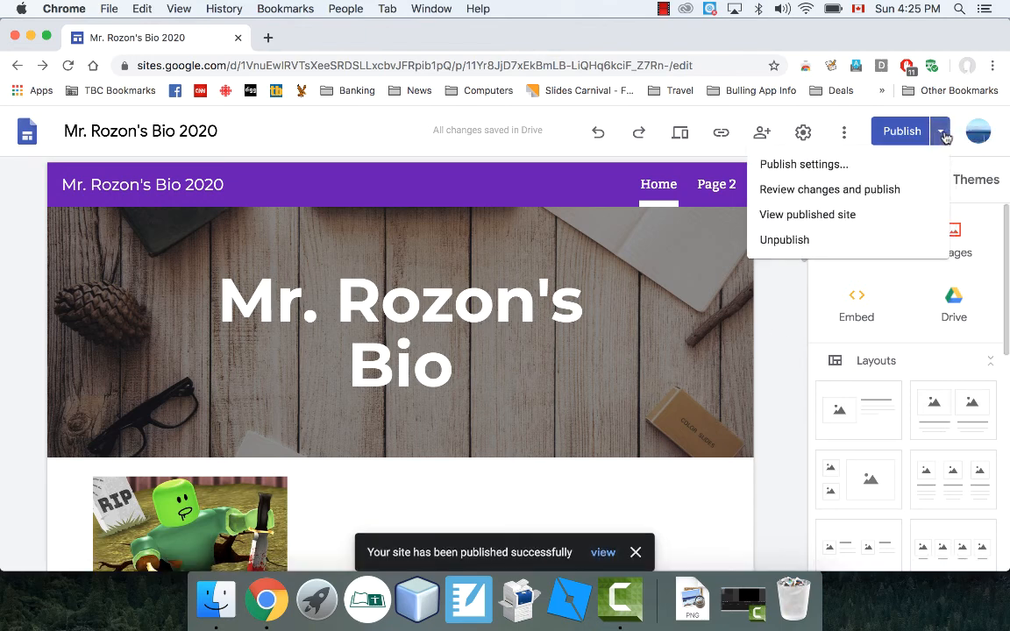
left_click(829, 219)
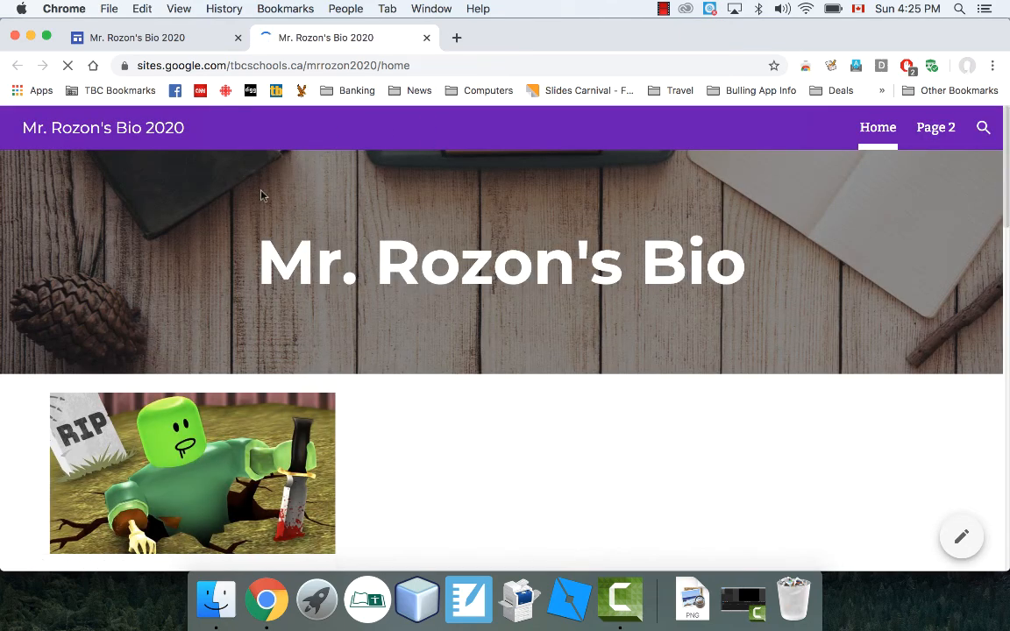
Examine the published site's web address and Home page, and close the published site
left_click(138, 65)
left_click_drag(137, 65, 403, 63)
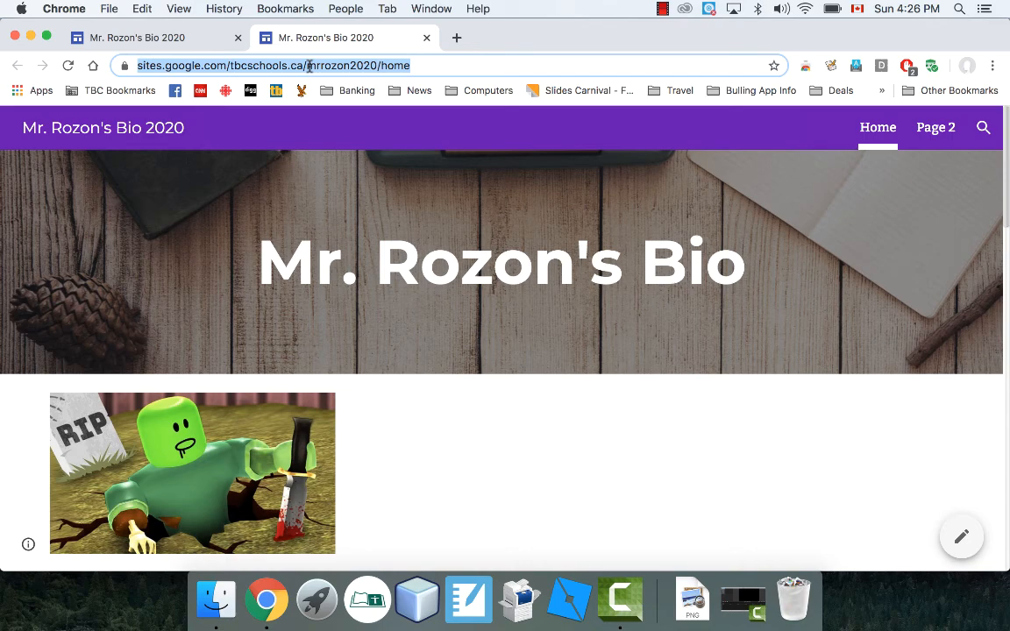
scroll(436, 431, "down", 10)
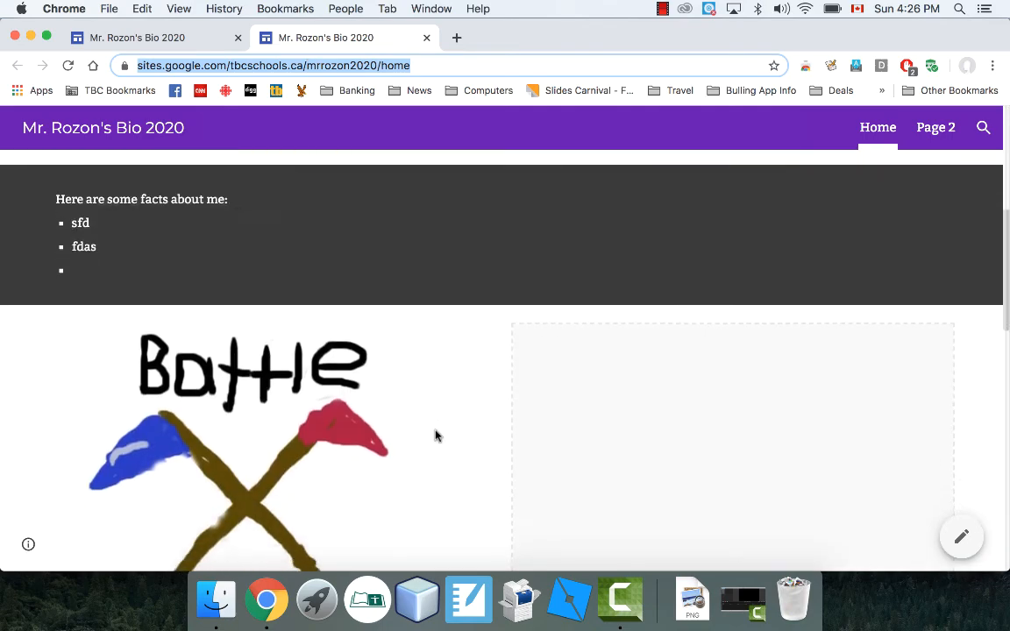
scroll(436, 432, "up", 1)
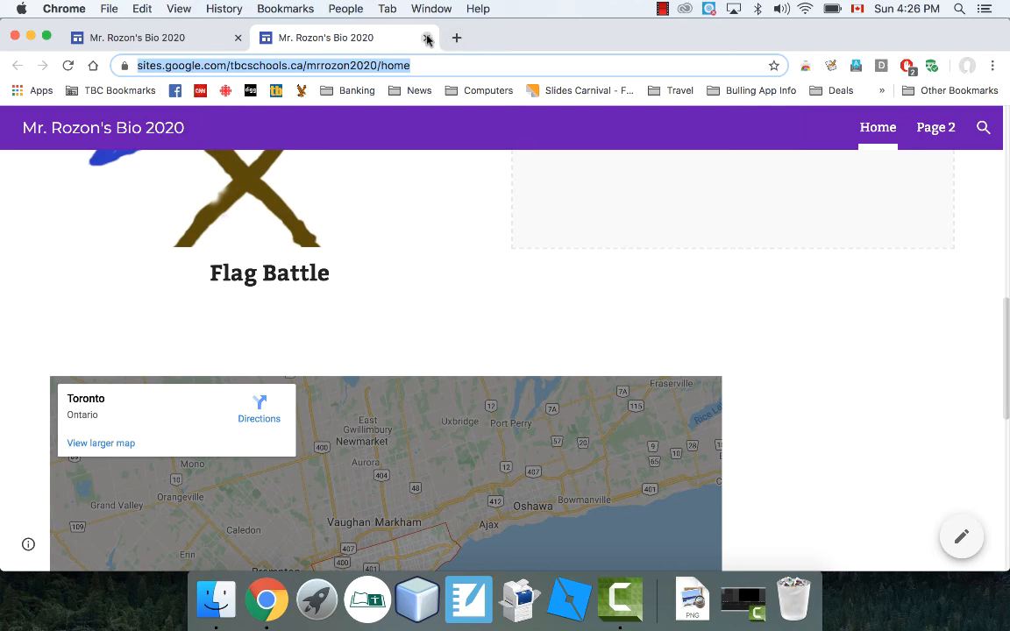
left_click(427, 38)
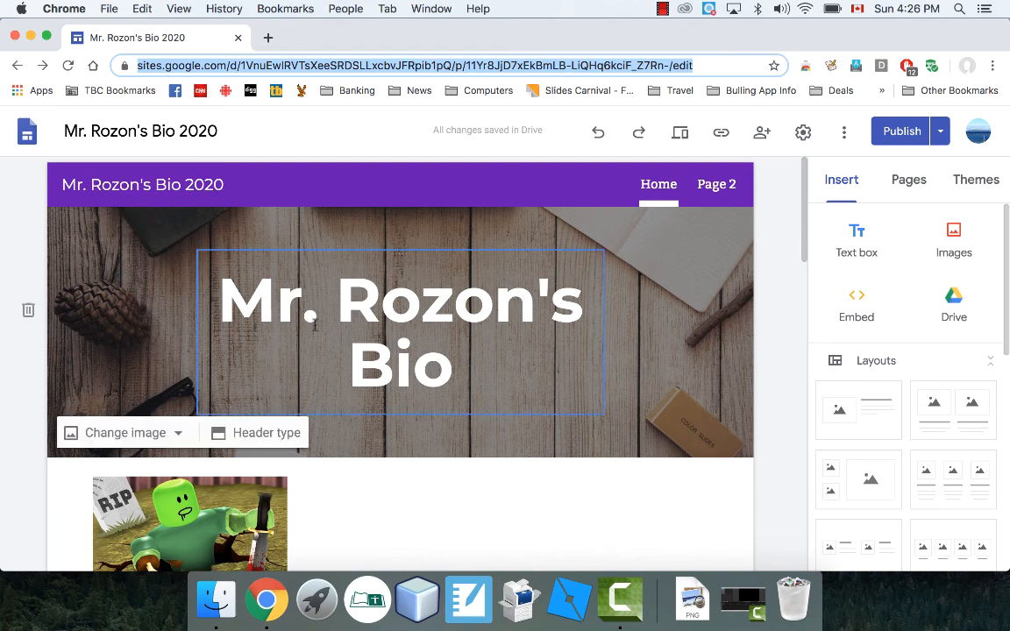
Reopen the published site from the editor and review its address and Home page down to the Canada video
scroll(376, 379, "down", 5)
scroll(590, 359, "up", 3)
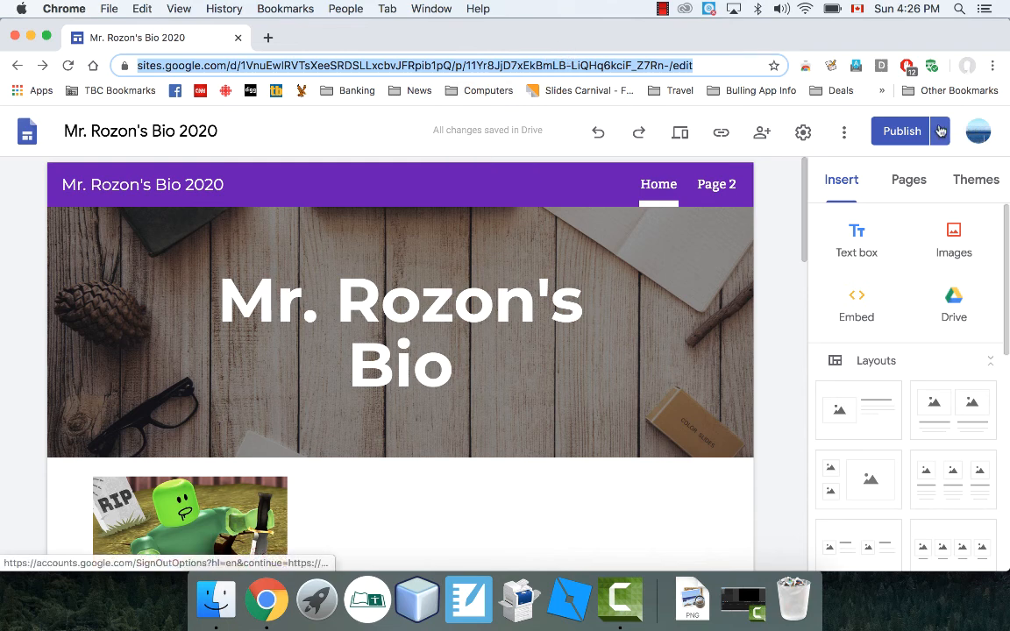
left_click(941, 131)
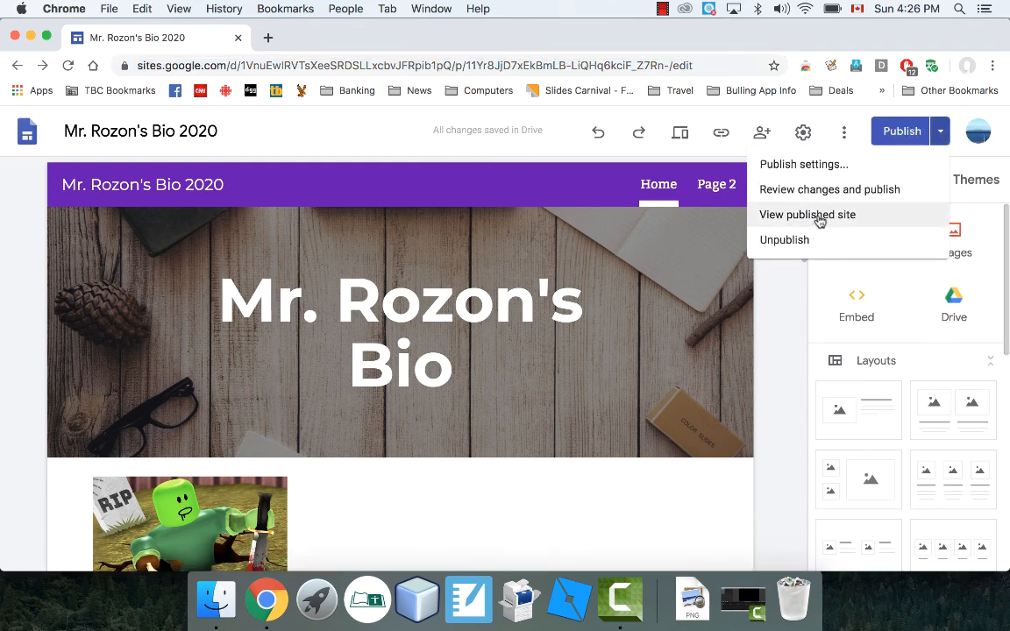
left_click(817, 216)
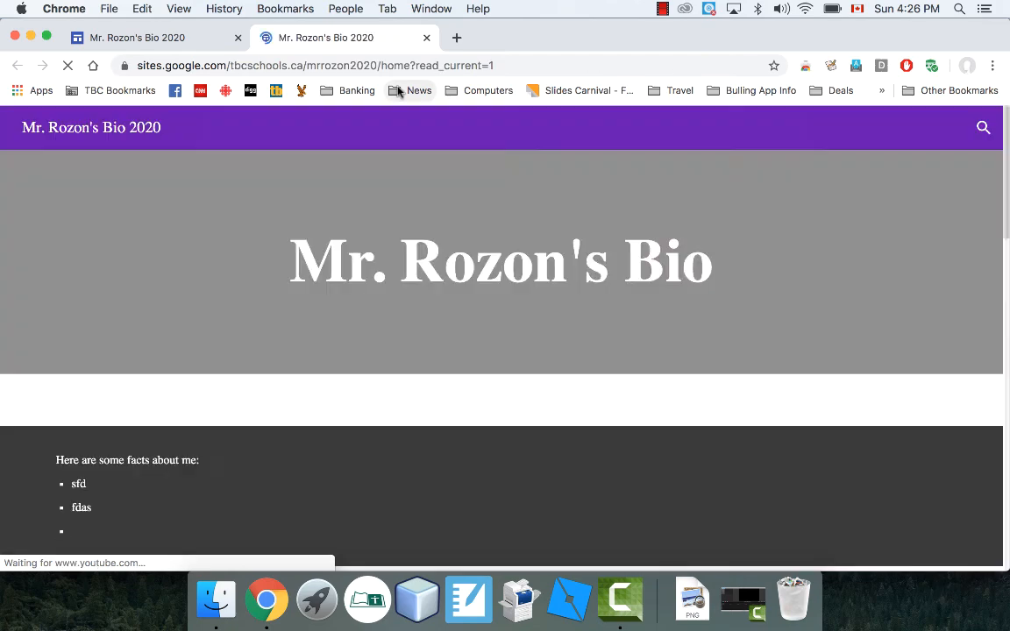
left_click(343, 65)
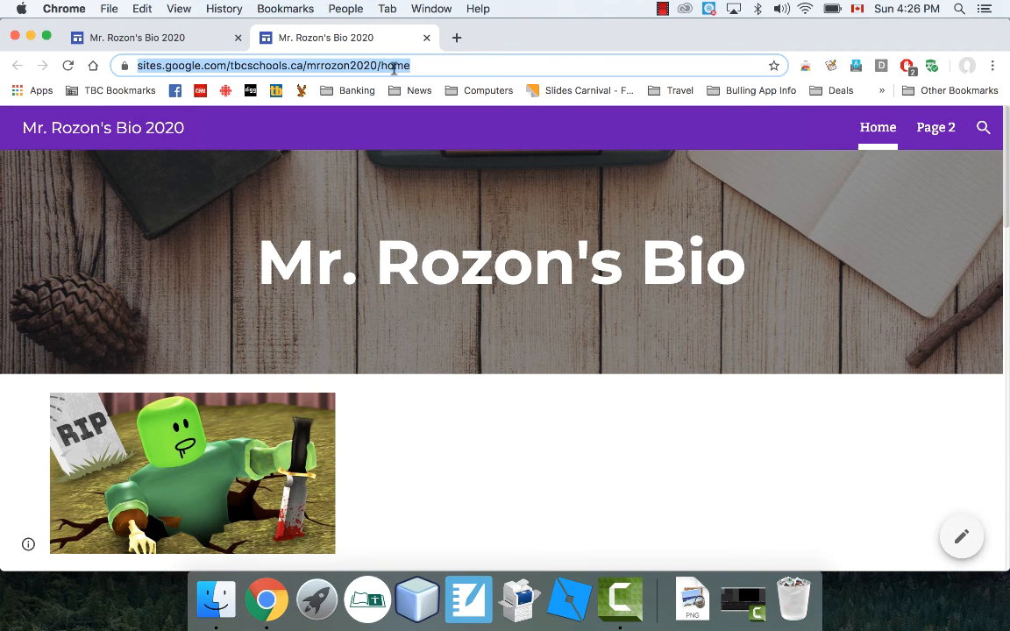
scroll(369, 269, "down", 10)
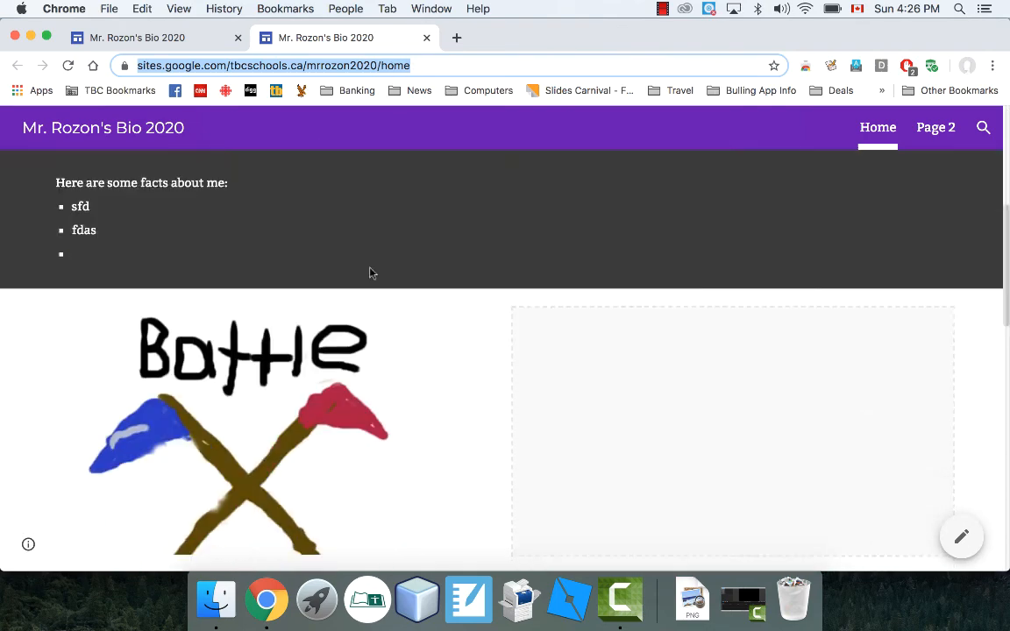
scroll(369, 273, "down", 8)
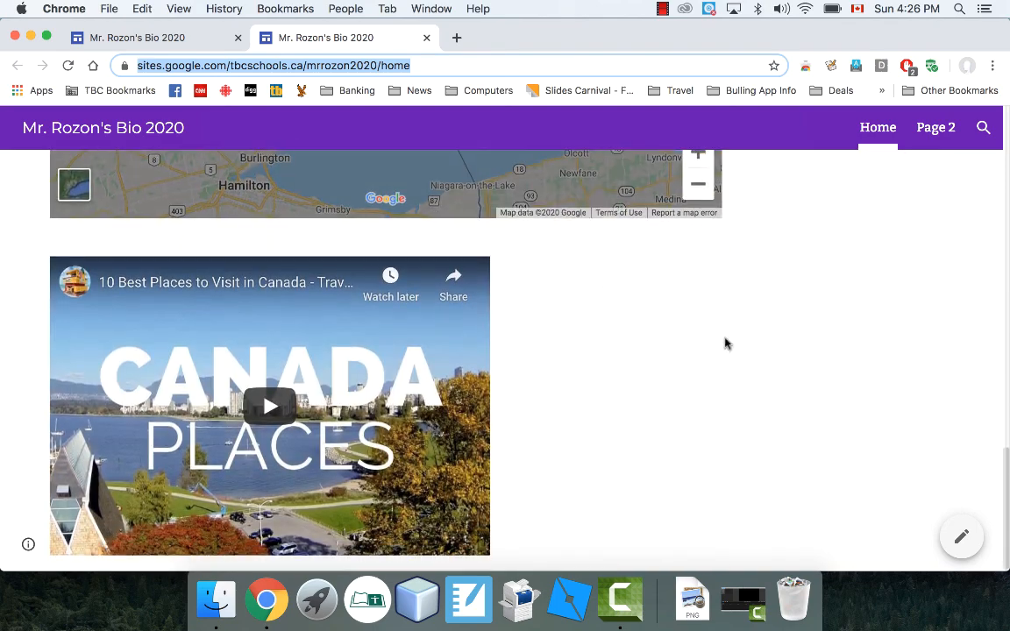
Review the published Home page back up to its header banner and close the published site
scroll(776, 386, "up", 10)
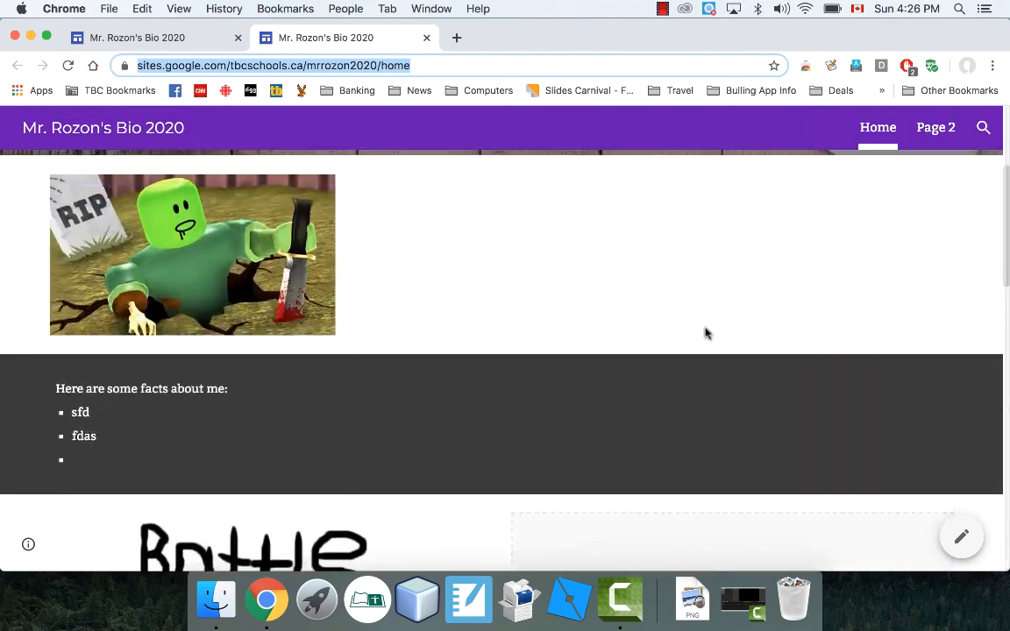
scroll(556, 230, "up", 4)
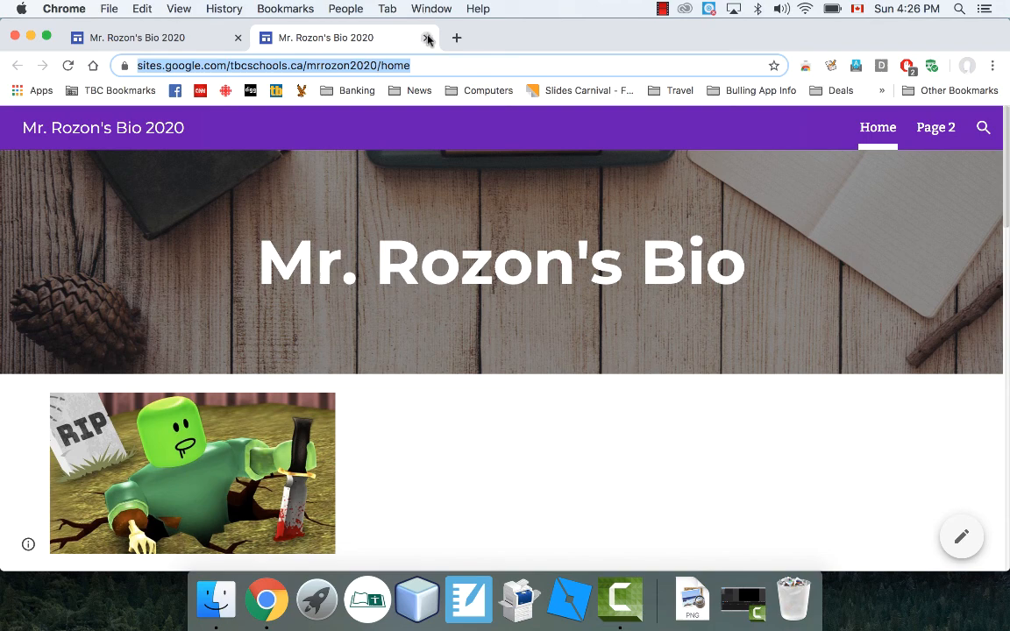
left_click(427, 39)
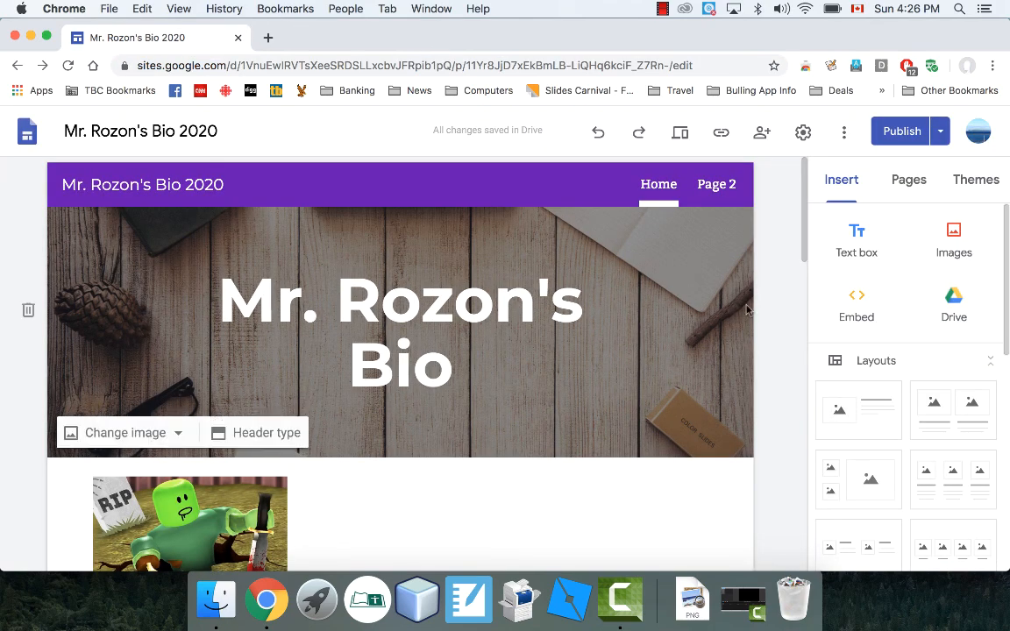
Look through the insertable layouts and elements, including YouTube, Calendar and Map, and show the site's page list
scroll(880, 356, "down", 1)
scroll(879, 355, "down", 6)
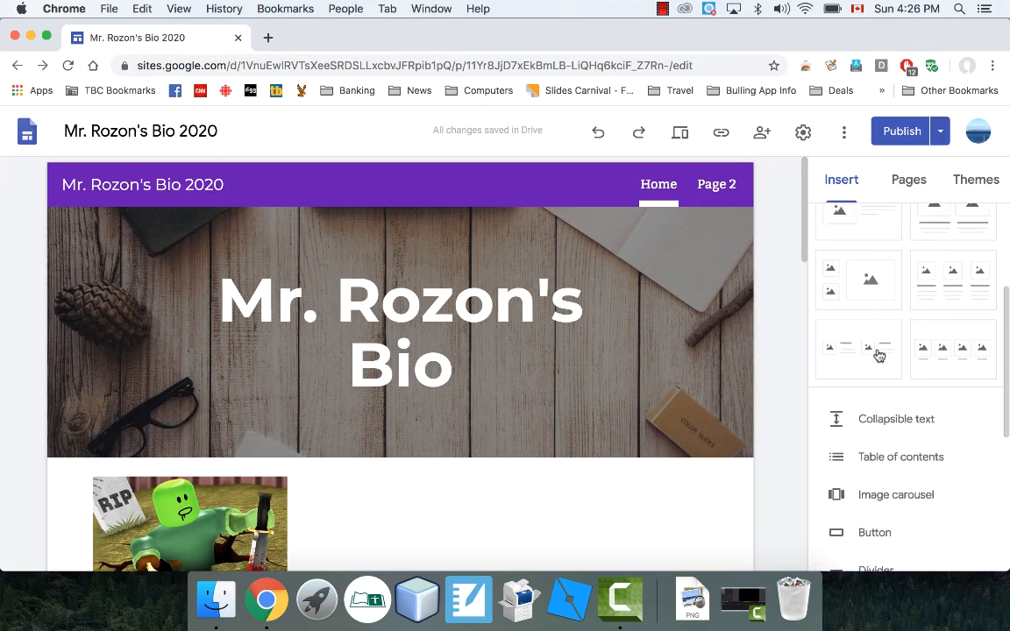
scroll(878, 354, "down", 5)
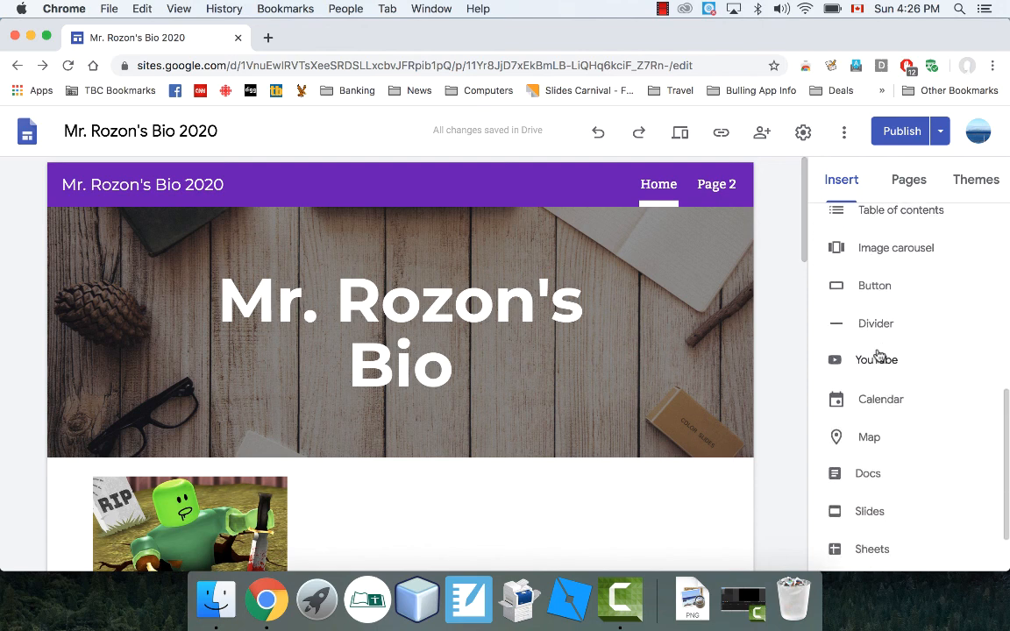
scroll(873, 296, "up", 5)
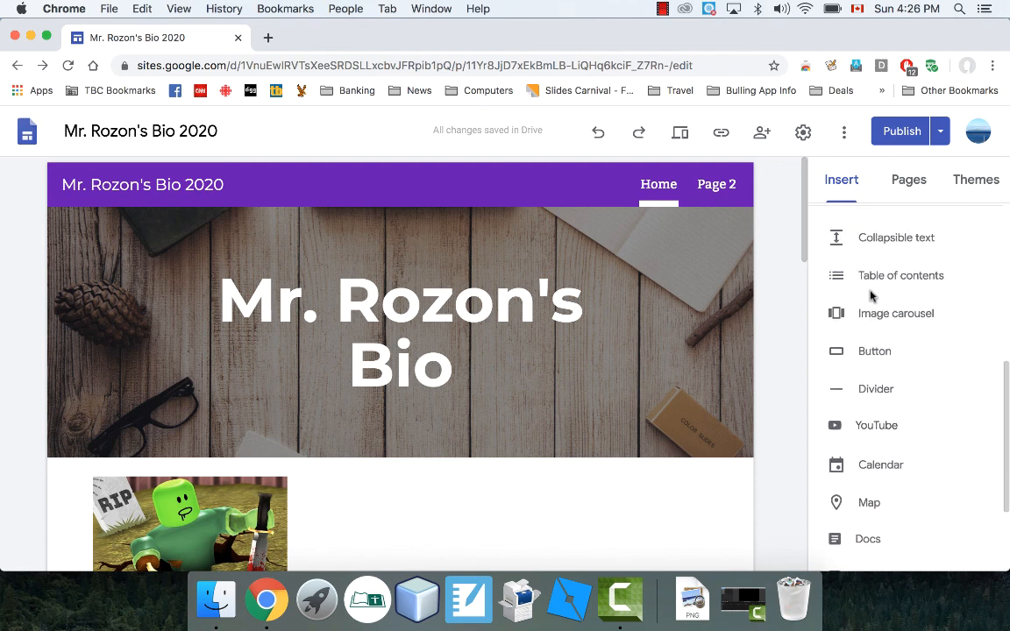
scroll(877, 268, "up", 5)
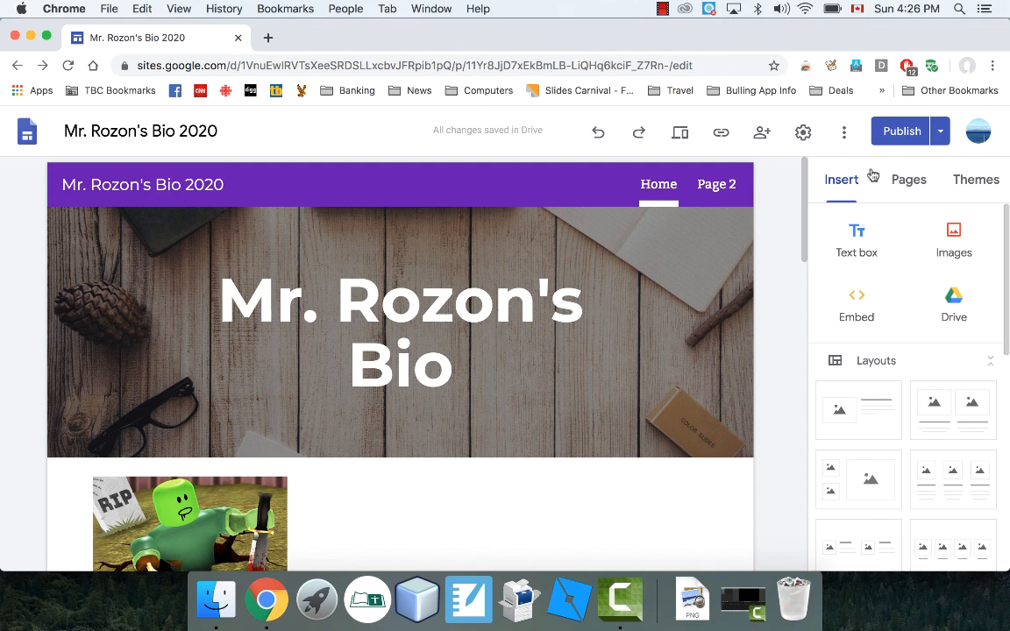
left_click(917, 181)
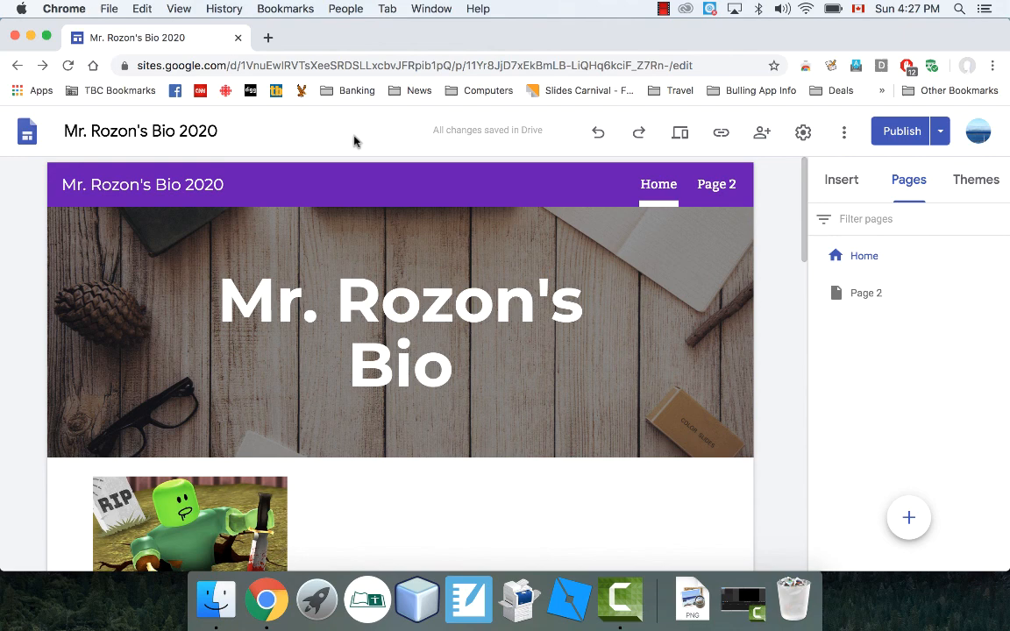
mouse_move(421, 277)
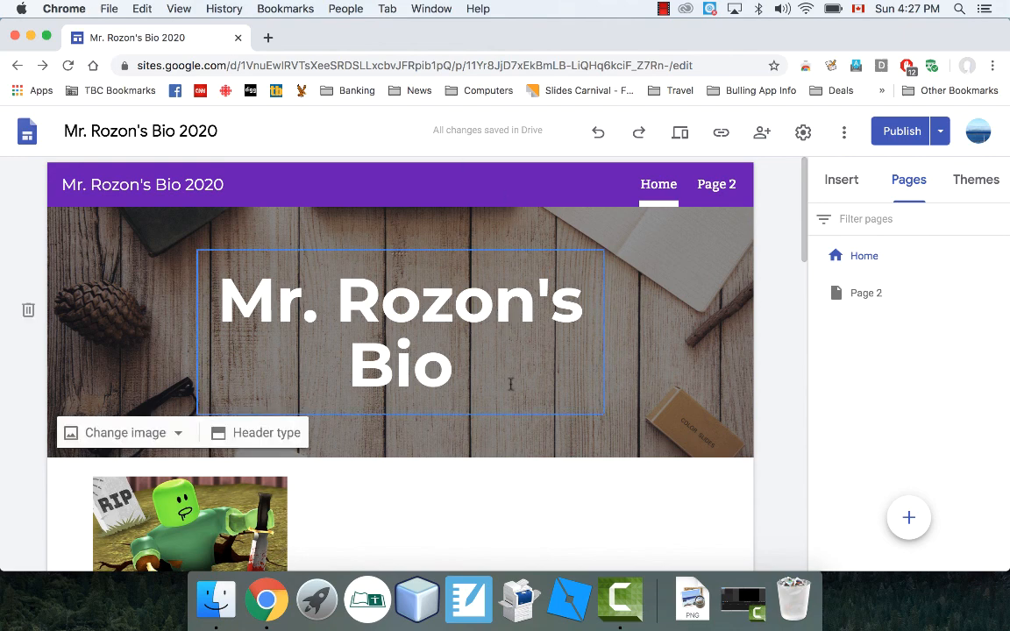
scroll(515, 461, "down", 2)
scroll(513, 460, "down", 4)
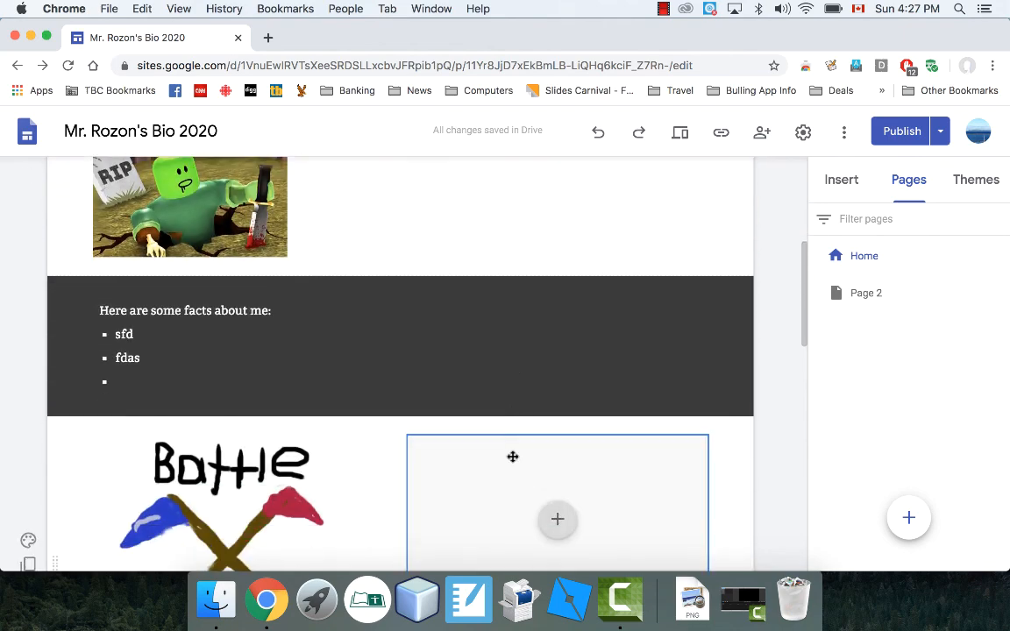
scroll(686, 245, "up", 5)
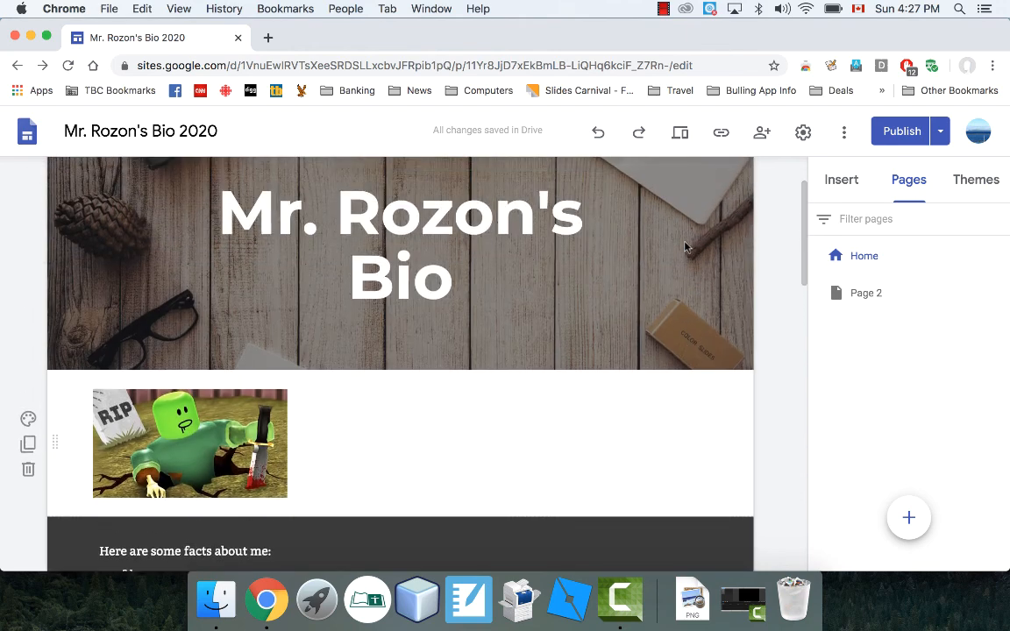
scroll(772, 219, "down", 3)
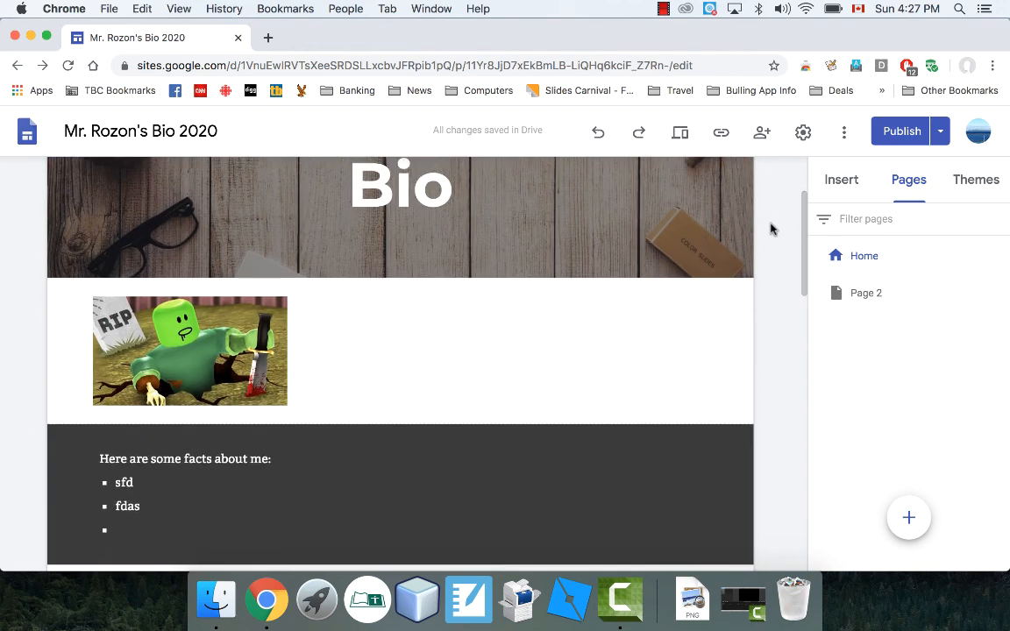
scroll(772, 220, "up", 4)
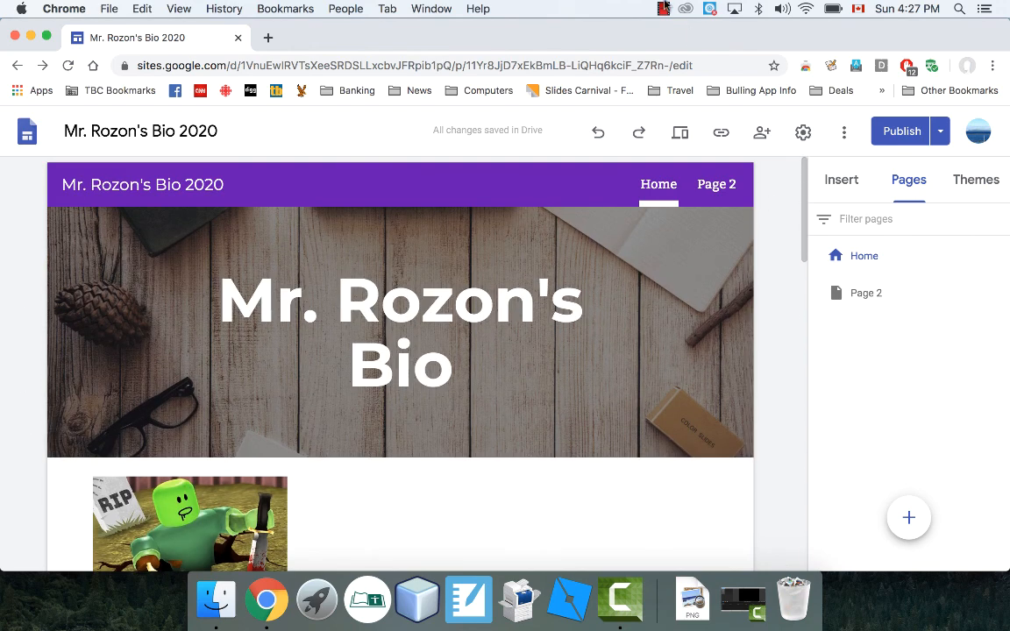